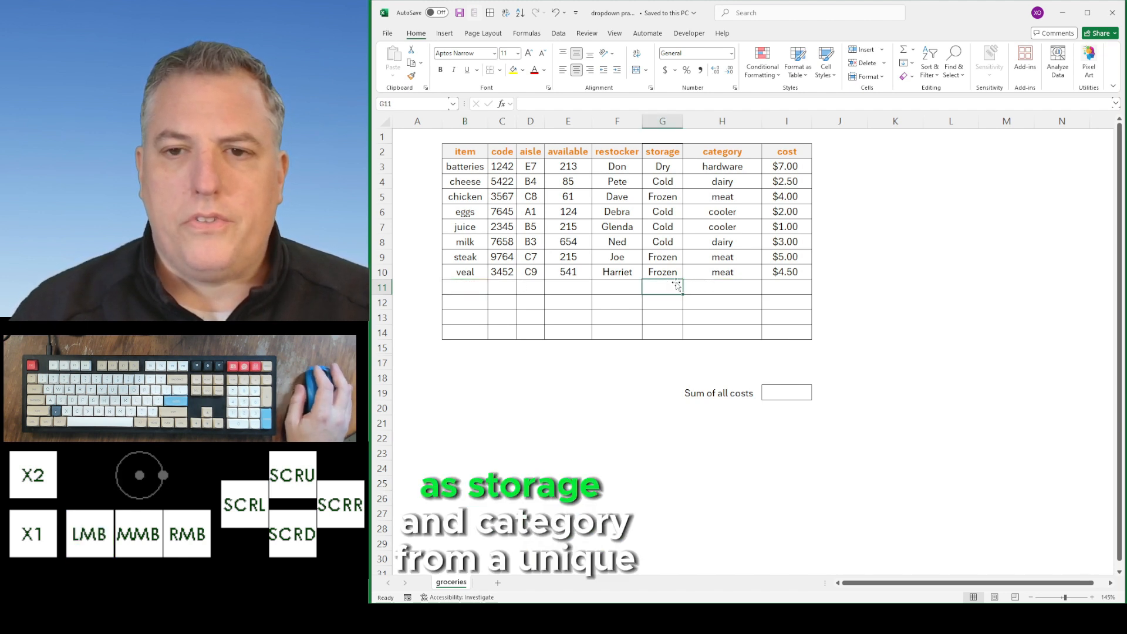
pyautogui.click(710, 286)
pyautogui.click(619, 284)
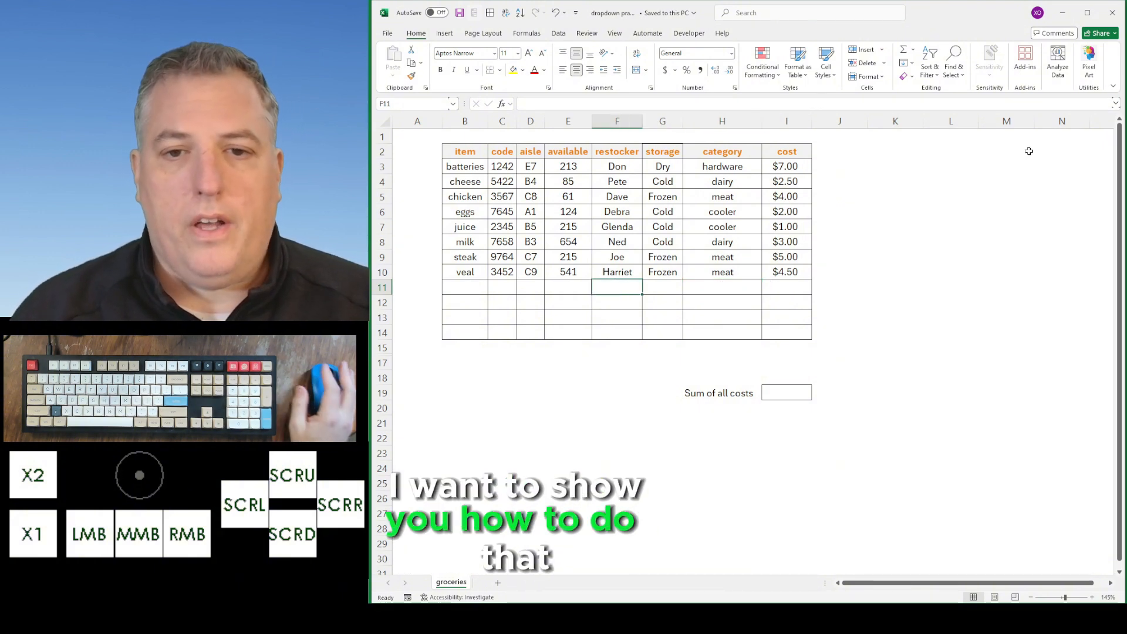
pyautogui.click(945, 226)
pyautogui.moveTo(663, 165); pyautogui.dragTo(658, 270)
pyautogui.moveTo(745, 166); pyautogui.dragTo(737, 267)
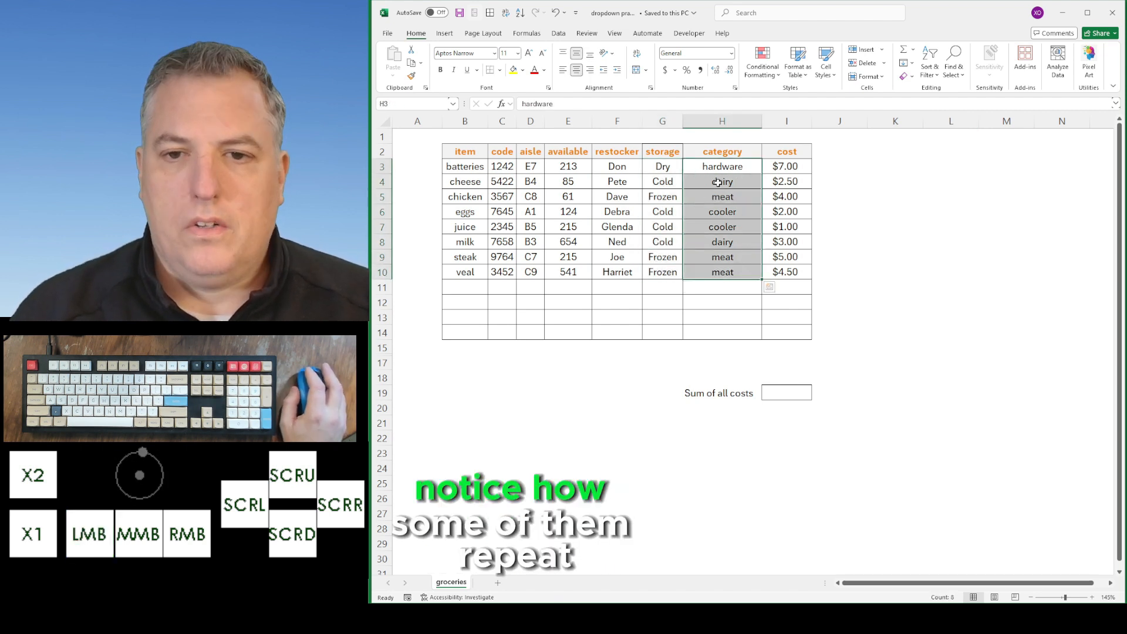
# Step: Enter the storage types Dry, Cold and Frozen by hand in cells L2 to L4
pyautogui.click(944, 146)
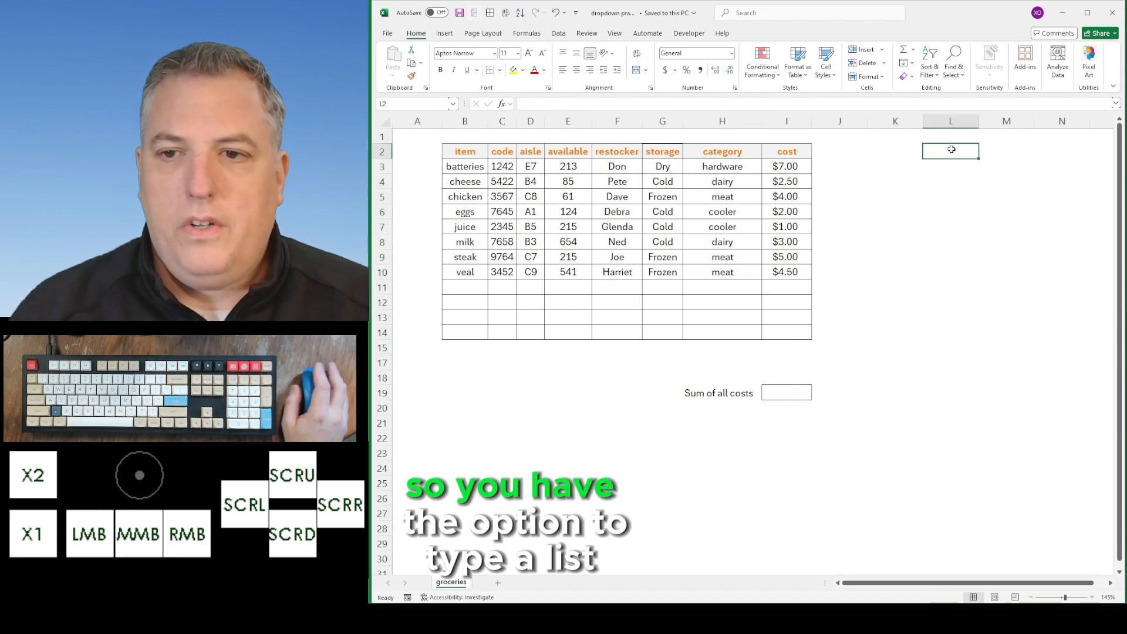
pyautogui.write('Dry')
pyautogui.press('Return')
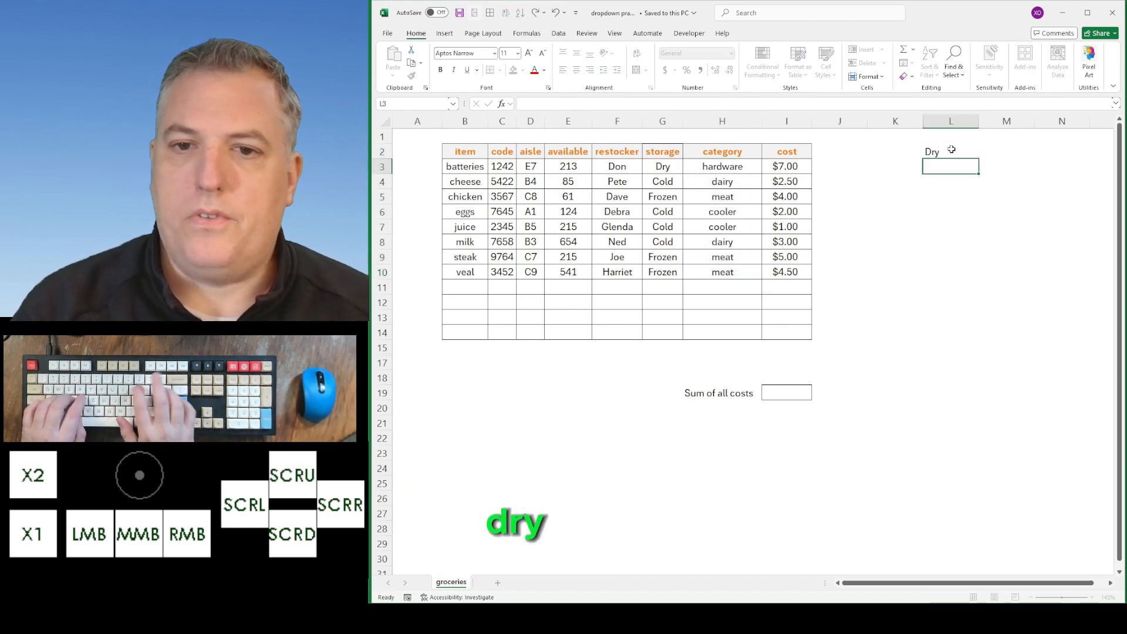
pyautogui.write('Cold')
pyautogui.press('Return')
pyautogui.write('Frozen')
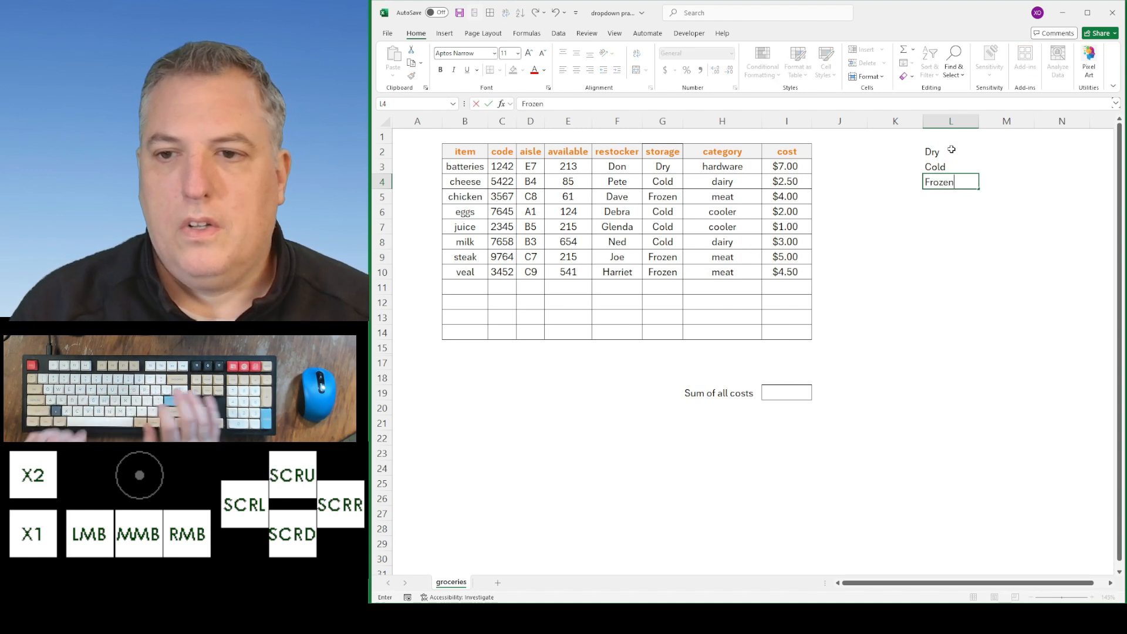
pyautogui.press('Return')
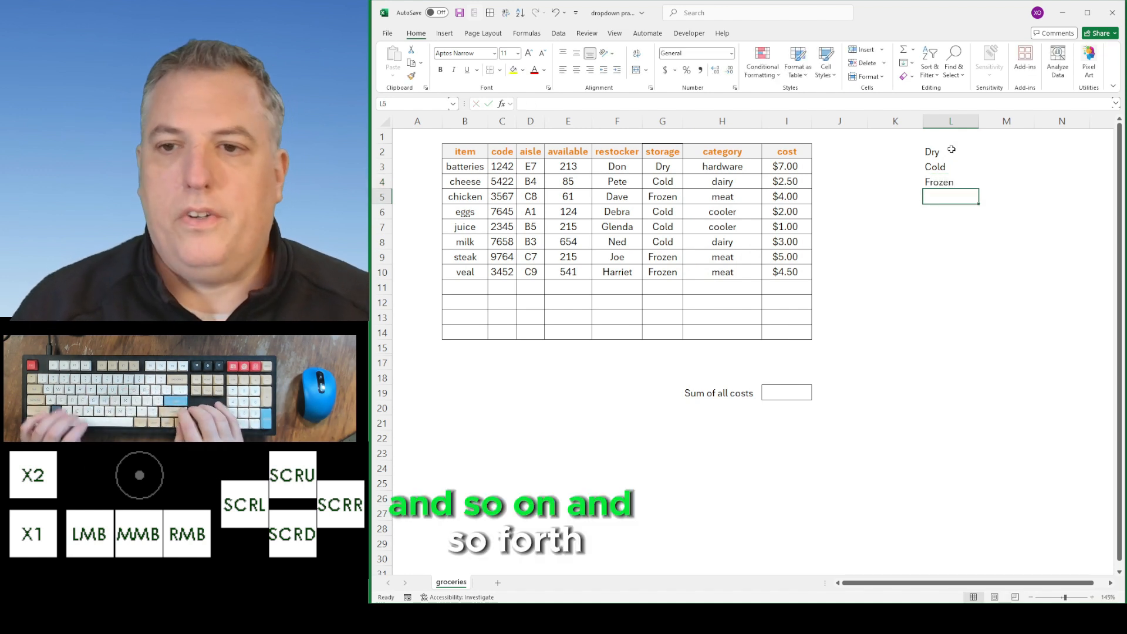
# Step: Clear the hand-entered storage types from L2:L4
pyautogui.press('Up')
pyautogui.hotkey('shift', 'Up')
pyautogui.hotkey('shift', 'Up')
pyautogui.press('Delete')
# Step: Enter a UNIQUE formula in L2 that extracts the distinct storage values from G3:G10
pyautogui.press('Up')
pyautogui.press('Up')
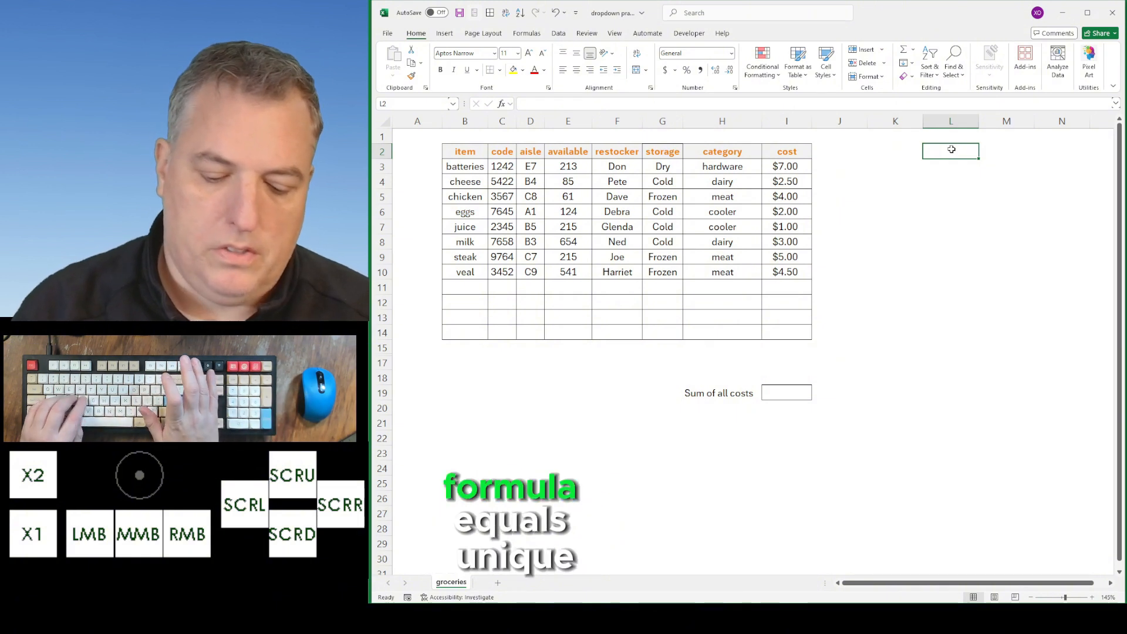
pyautogui.write('=uniq')
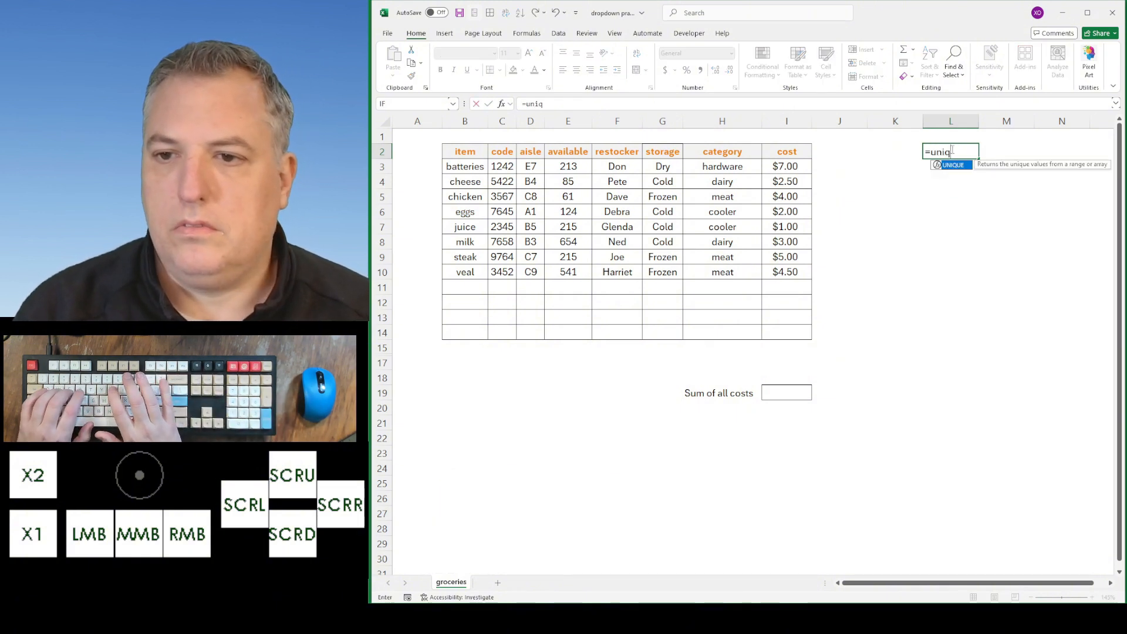
pyautogui.write('ue(')
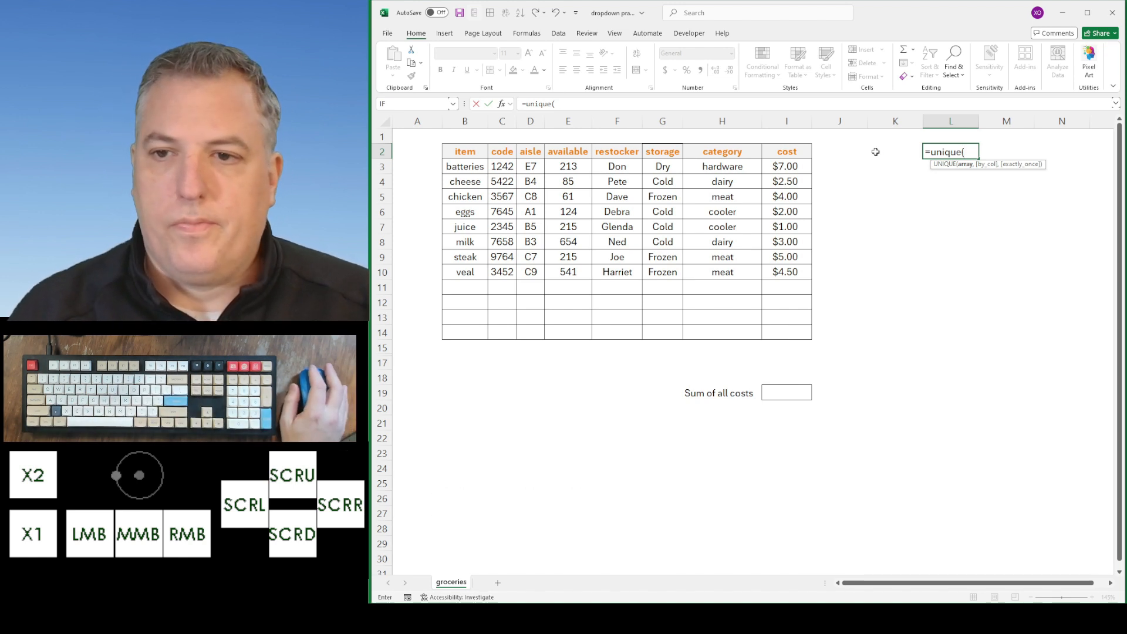
pyautogui.press('Down')
pyautogui.press('Left')
pyautogui.press('Left')
pyautogui.press('Left')
pyautogui.press('Left')
pyautogui.press('Left')
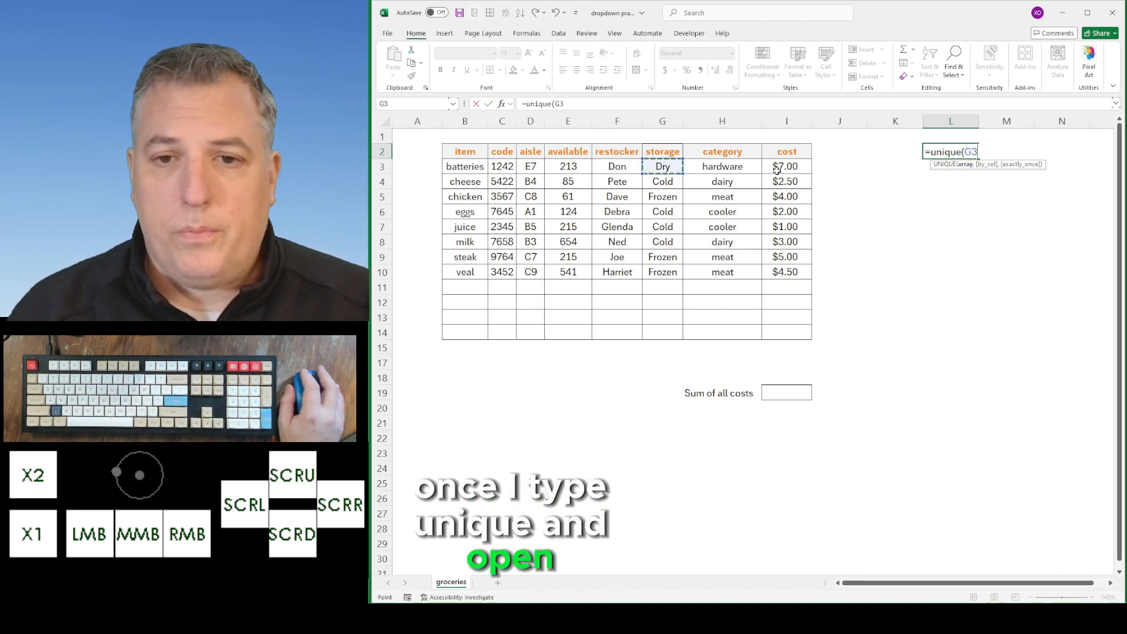
pyautogui.moveTo(662, 167); pyautogui.dragTo(668, 273)
pyautogui.press('Return')
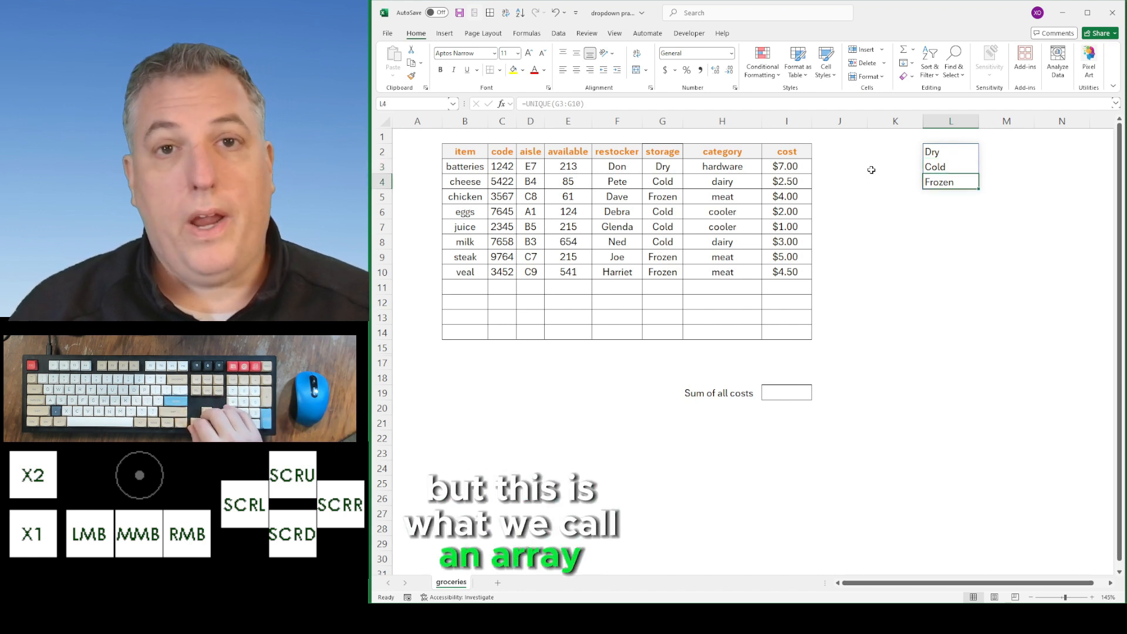
# Step: Inspect the formula shown for each cell of the spilled storage list in L2:L4
pyautogui.press('Up')
pyautogui.press('Up')
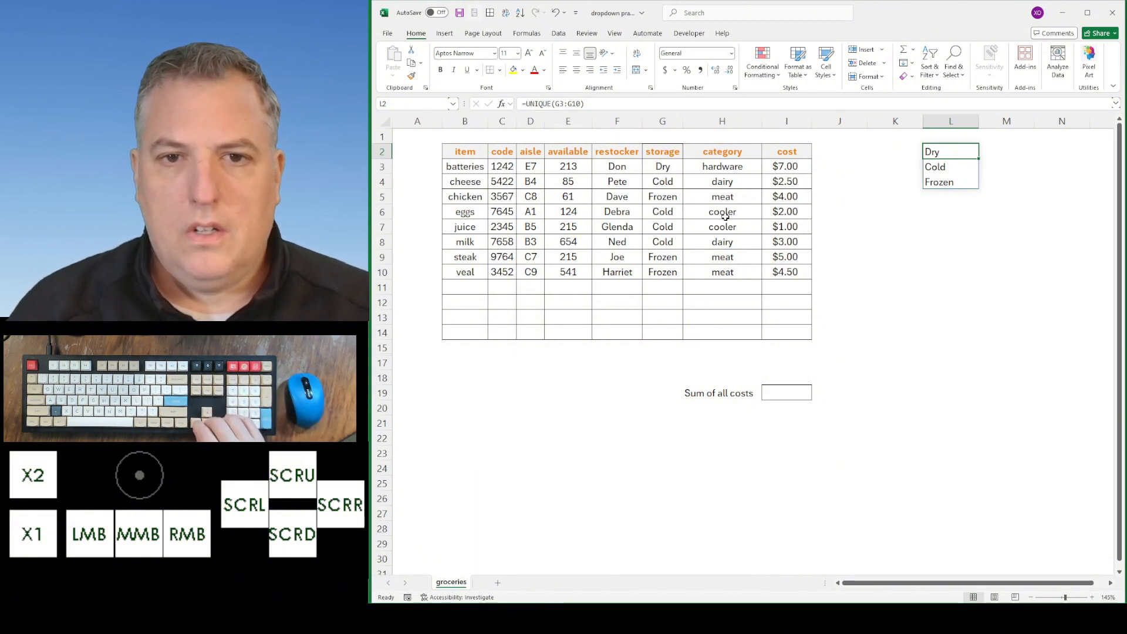
pyautogui.press('Down')
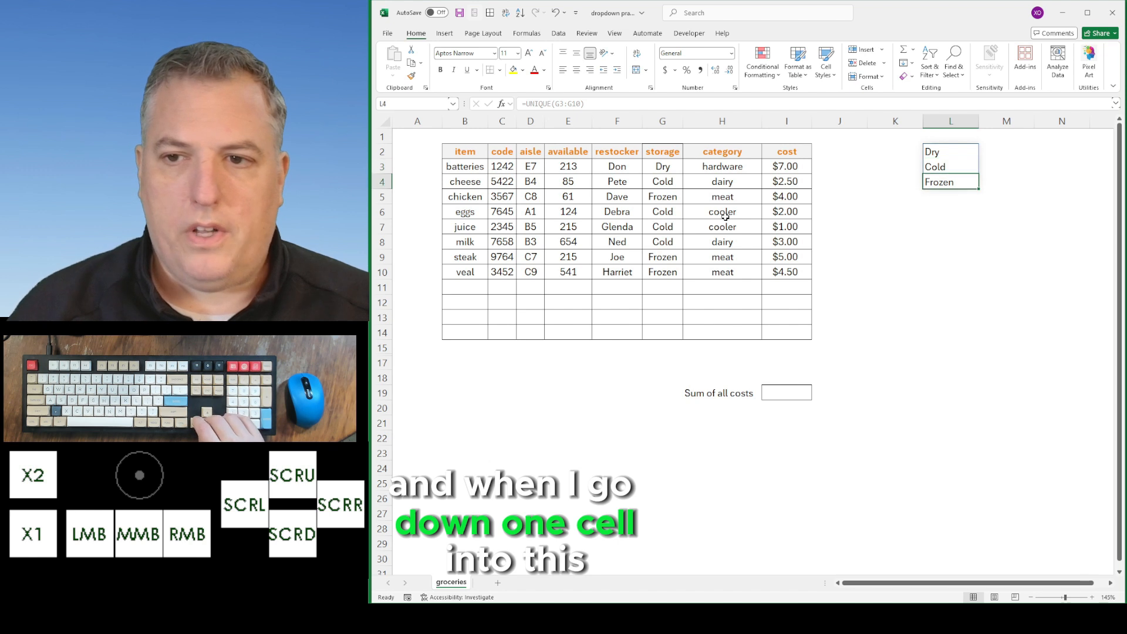
pyautogui.press('Up')
pyautogui.press('Down')
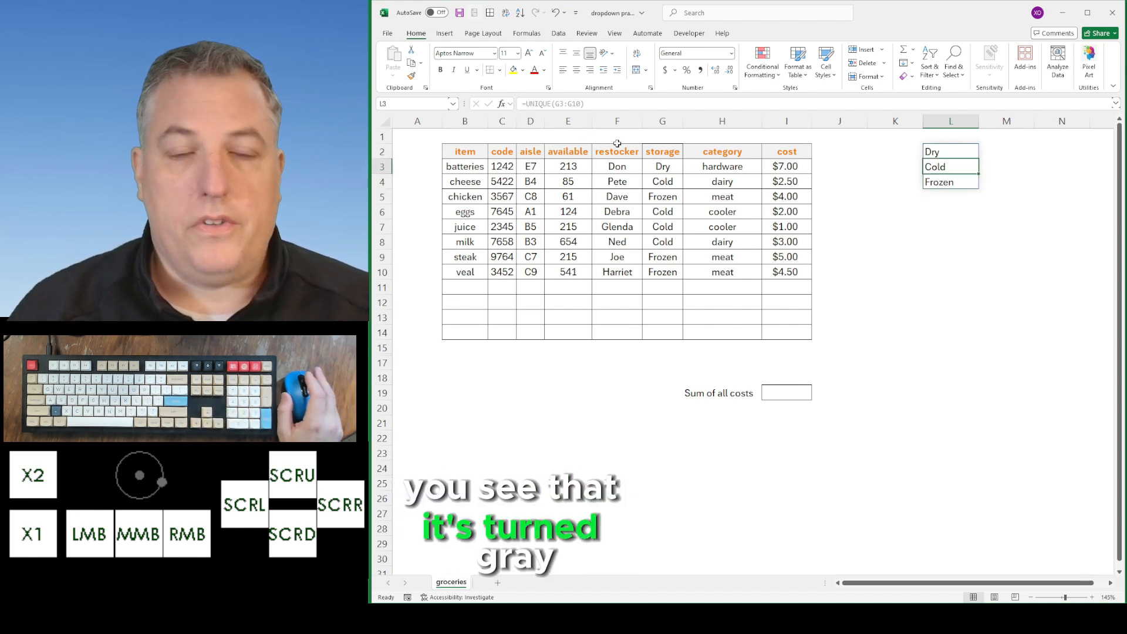
pyautogui.press('Down')
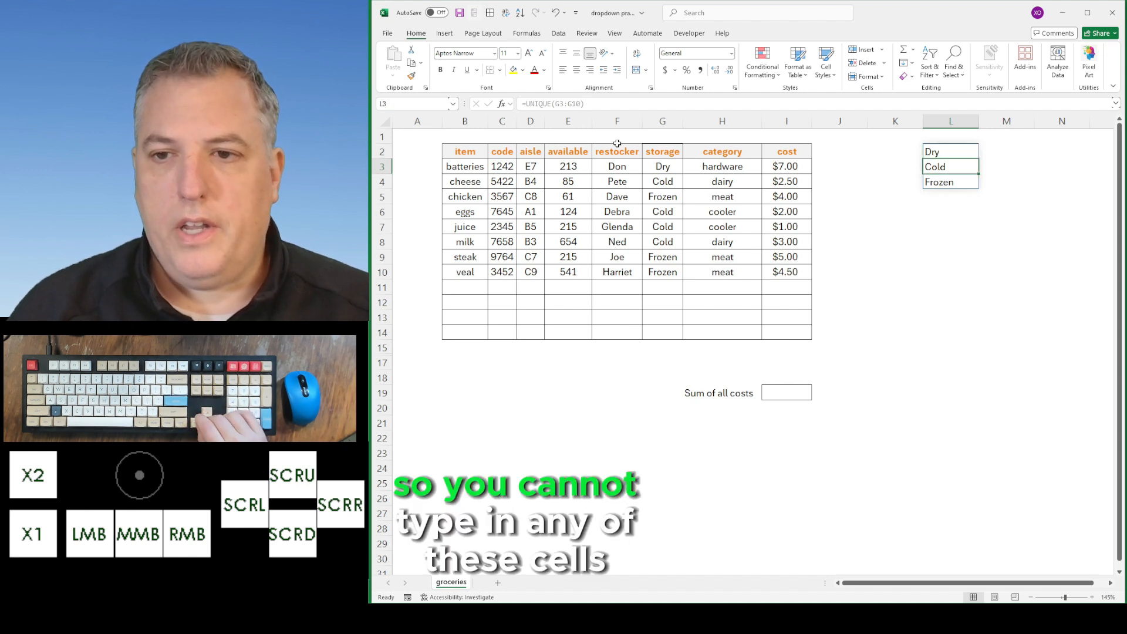
pyautogui.press('Down')
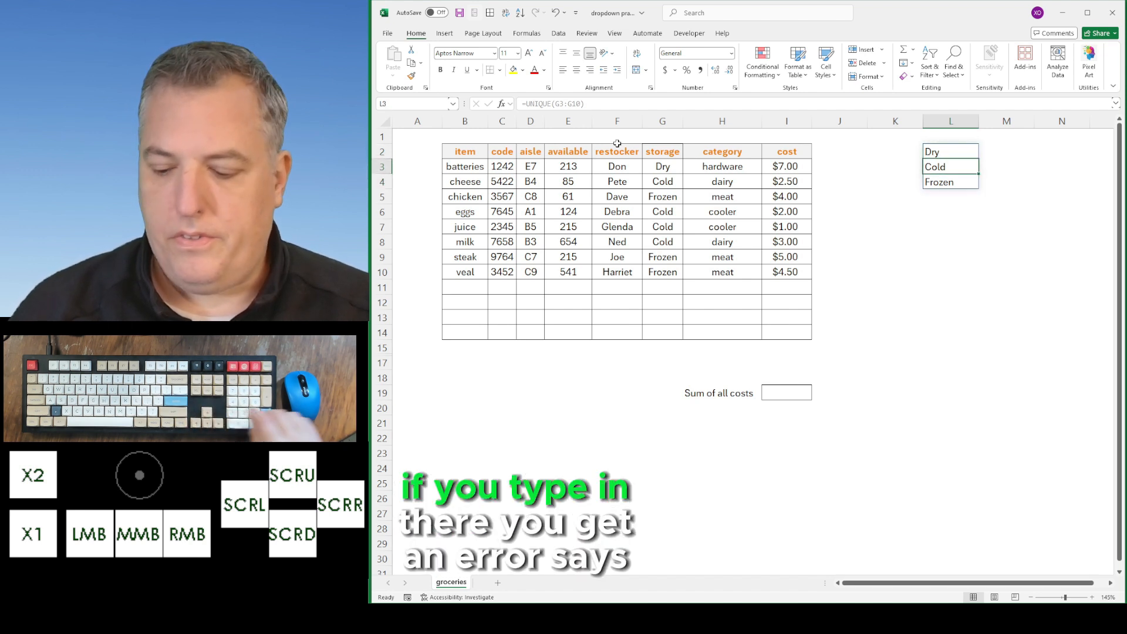
# Step: Try entering a period in cell L3 of the spilled storage list and delete it again
pyautogui.write('.')
pyautogui.press('Return')
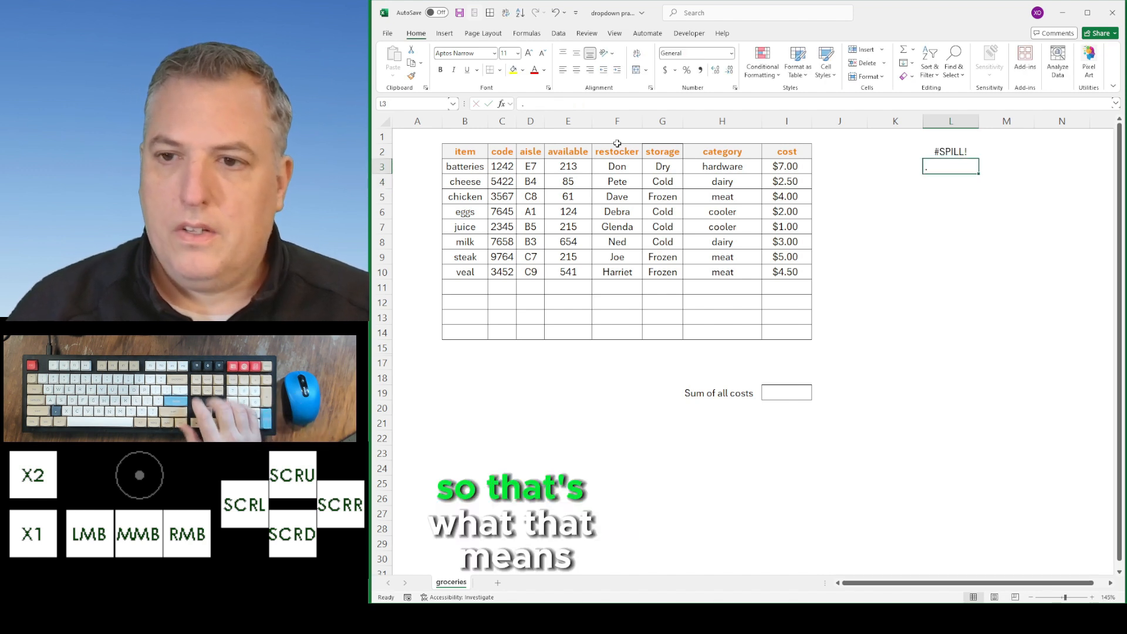
pyautogui.press('Up')
pyautogui.press('Delete')
pyautogui.press('Up')
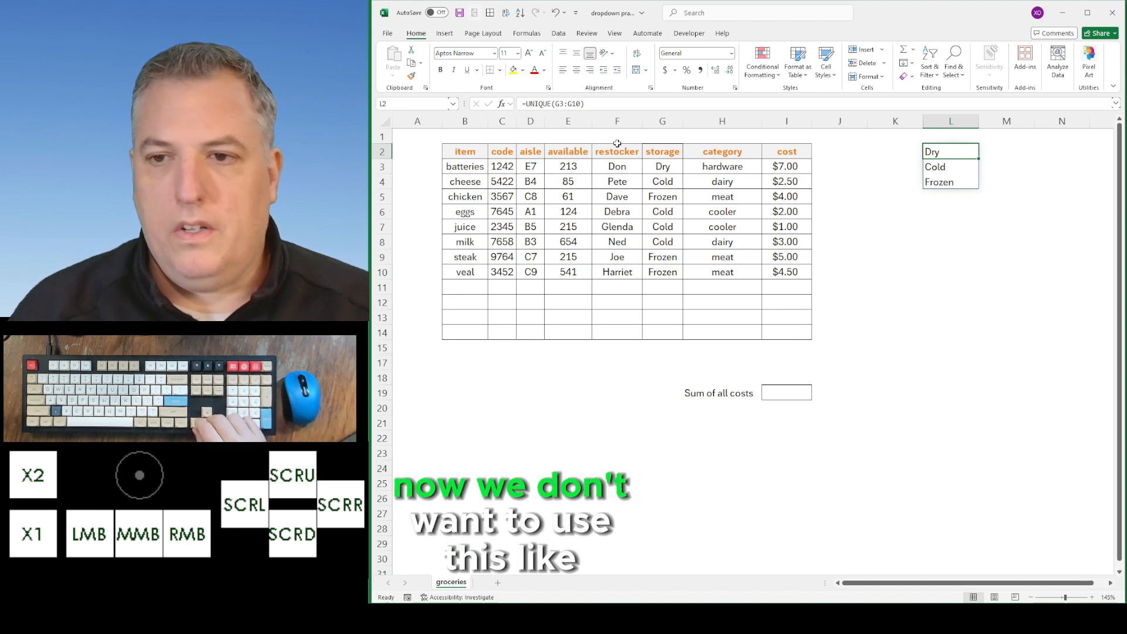
# Step: Copy the storage list in L2:L4 and paste it over itself as values only
pyautogui.press('Up')
pyautogui.press('Up')
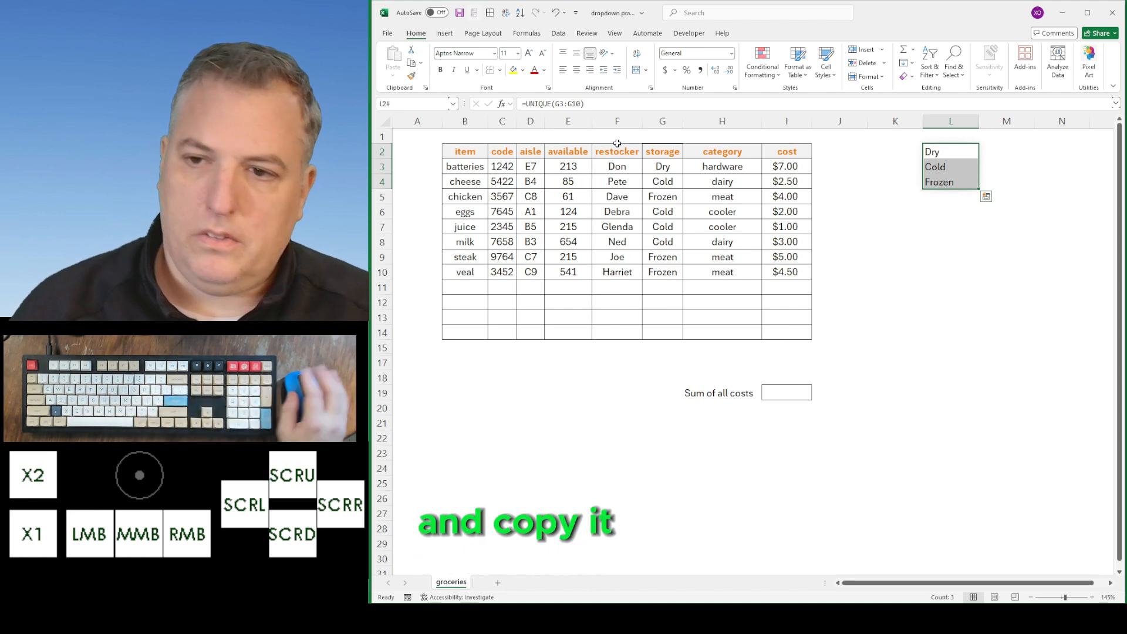
pyautogui.rightClick(957, 153)
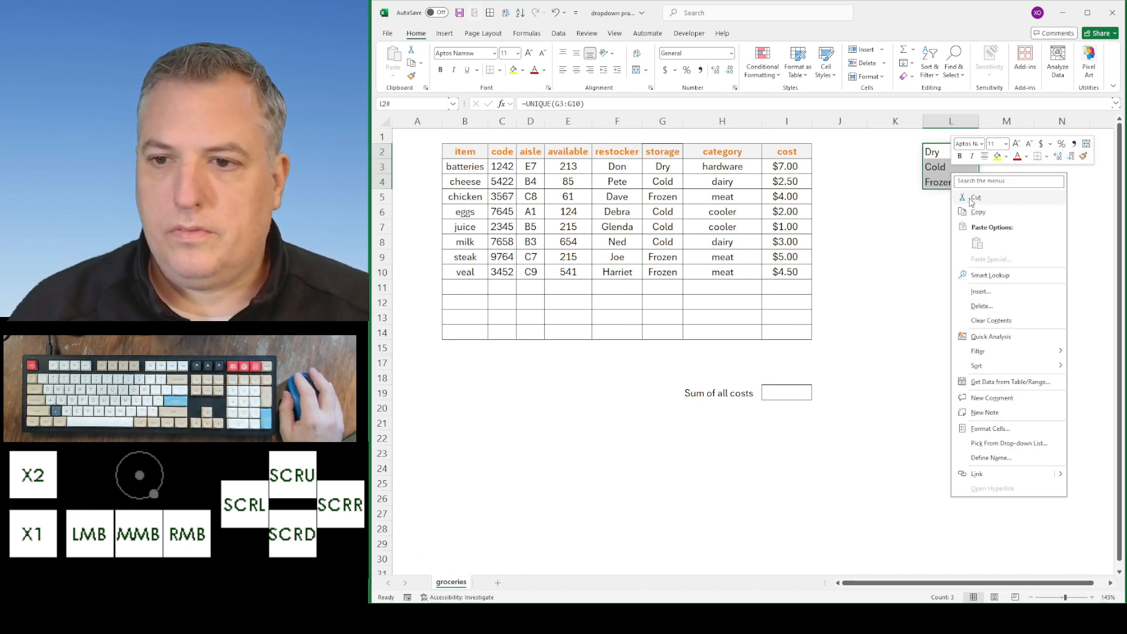
pyautogui.click(975, 212)
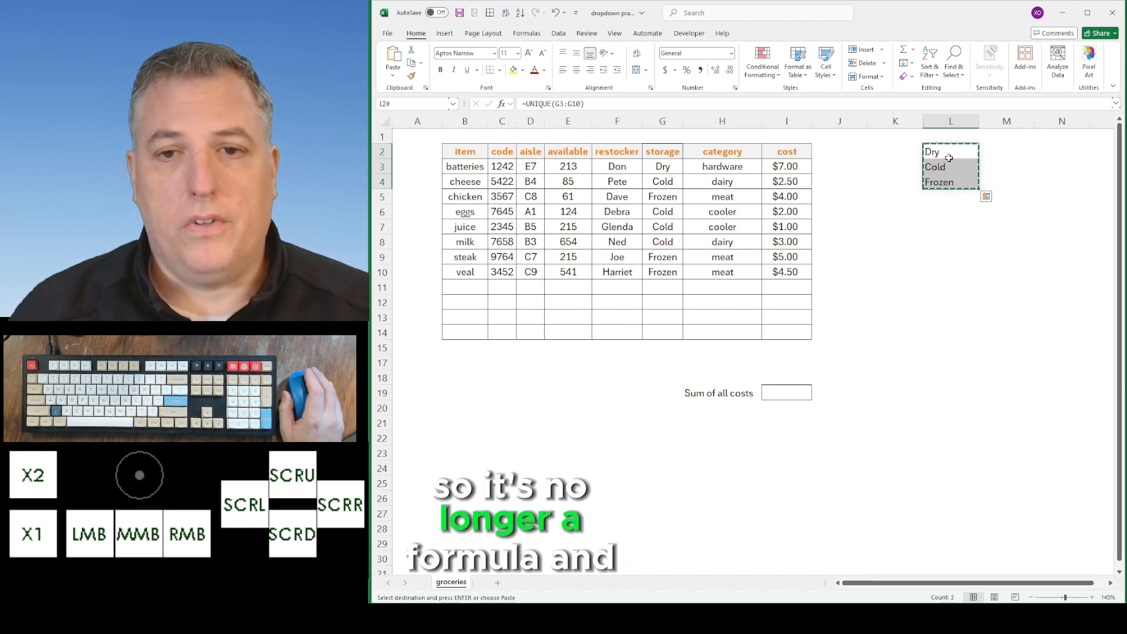
pyautogui.hotkey('ctrl', 'v')
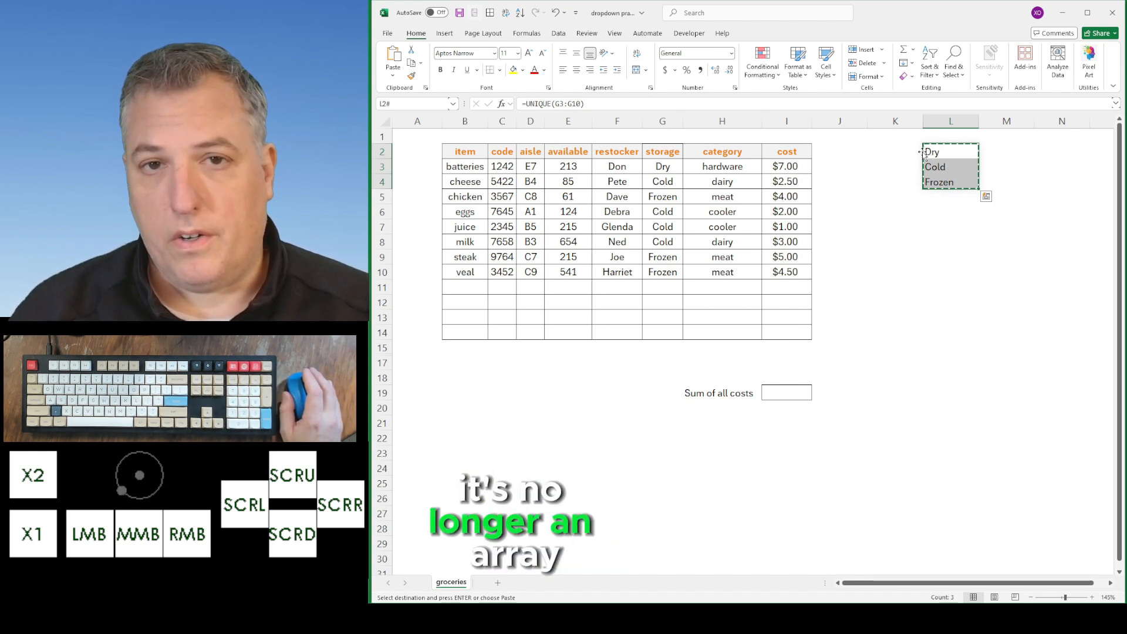
pyautogui.rightClick(953, 165)
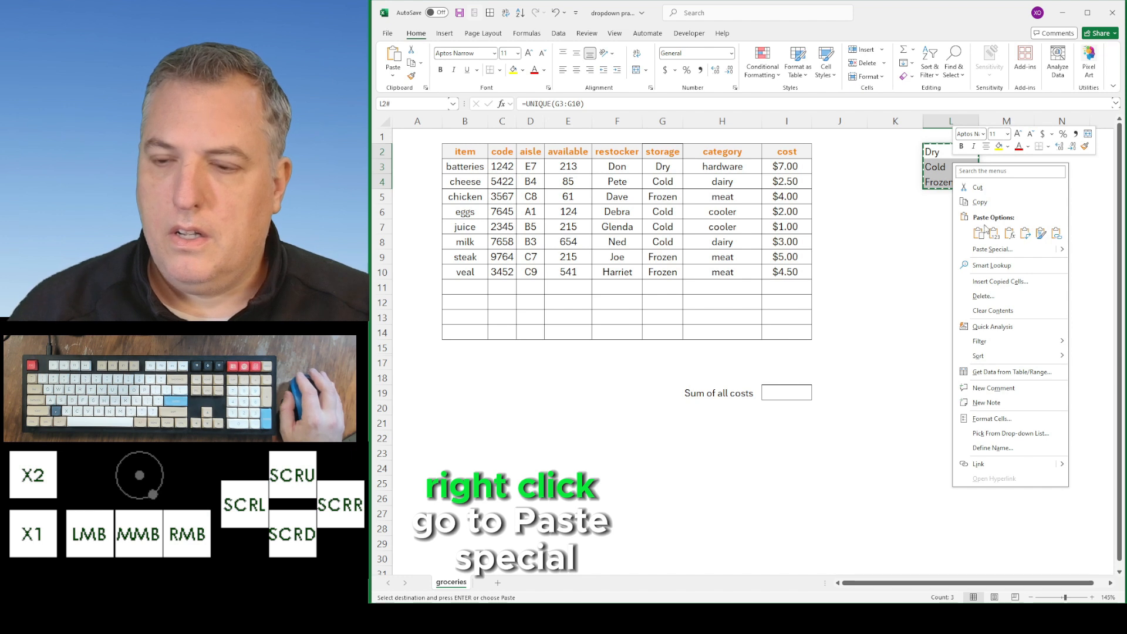
pyautogui.moveTo(1064, 253)
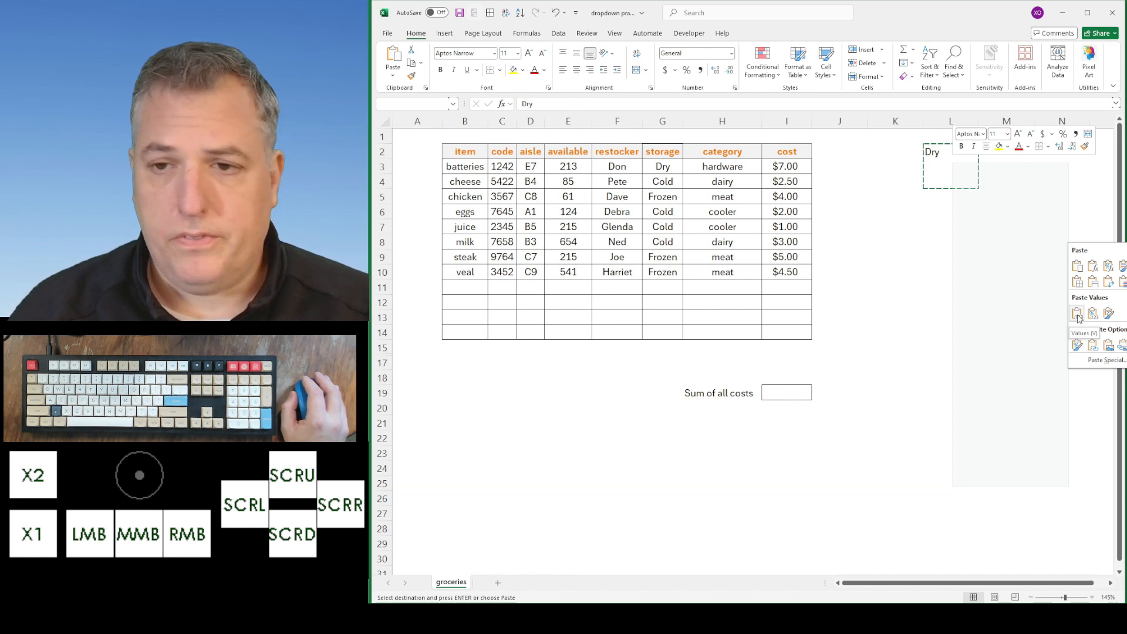
pyautogui.click(1078, 315)
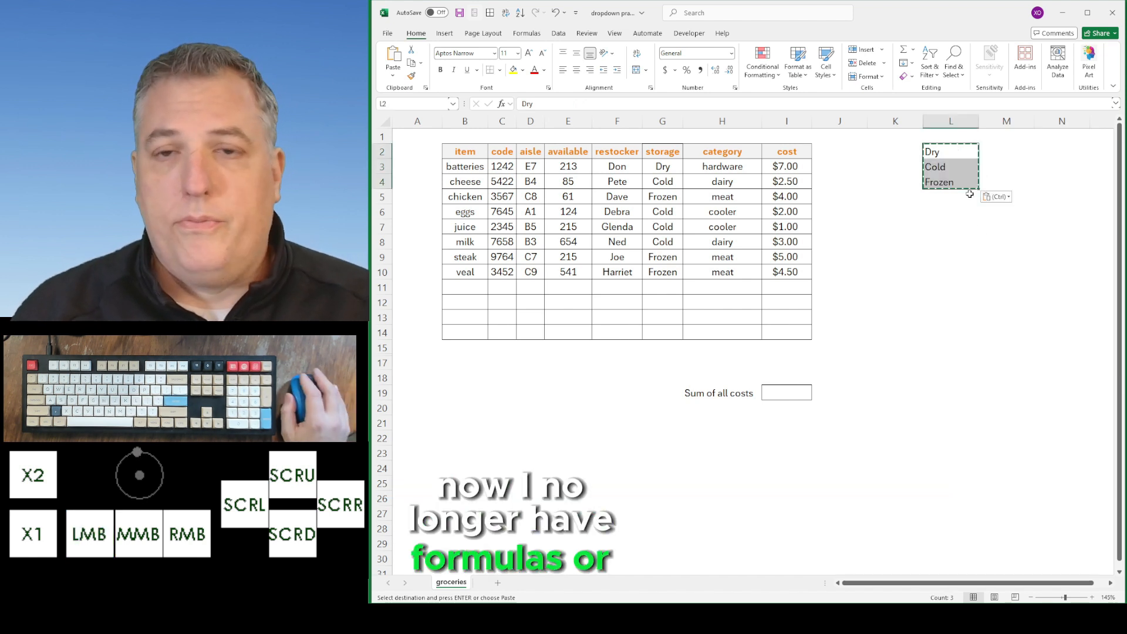
pyautogui.press('Down')
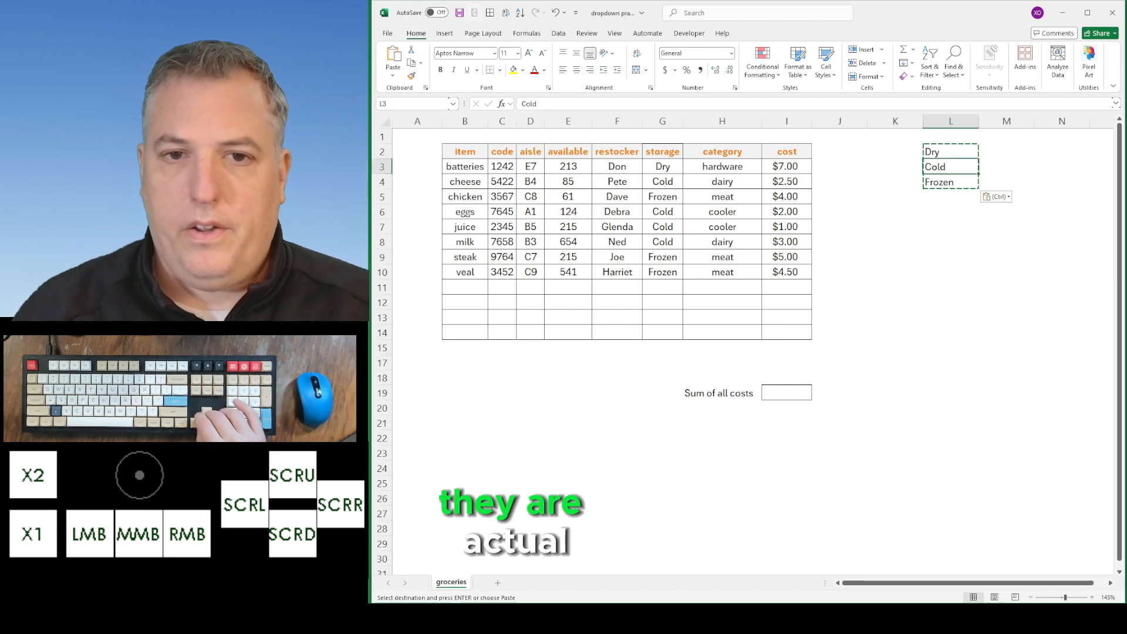
pyautogui.press('Up')
pyautogui.press('Up')
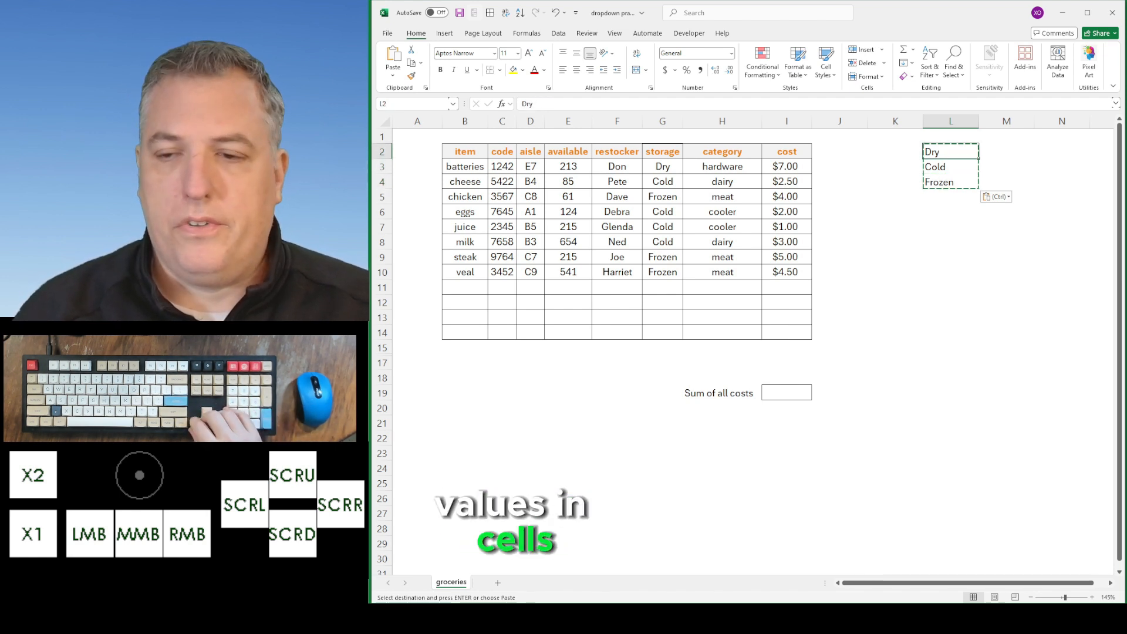
# Step: Enter a UNIQUE formula in M2 that extracts the distinct categories from H3:H10
pyautogui.press('Right')
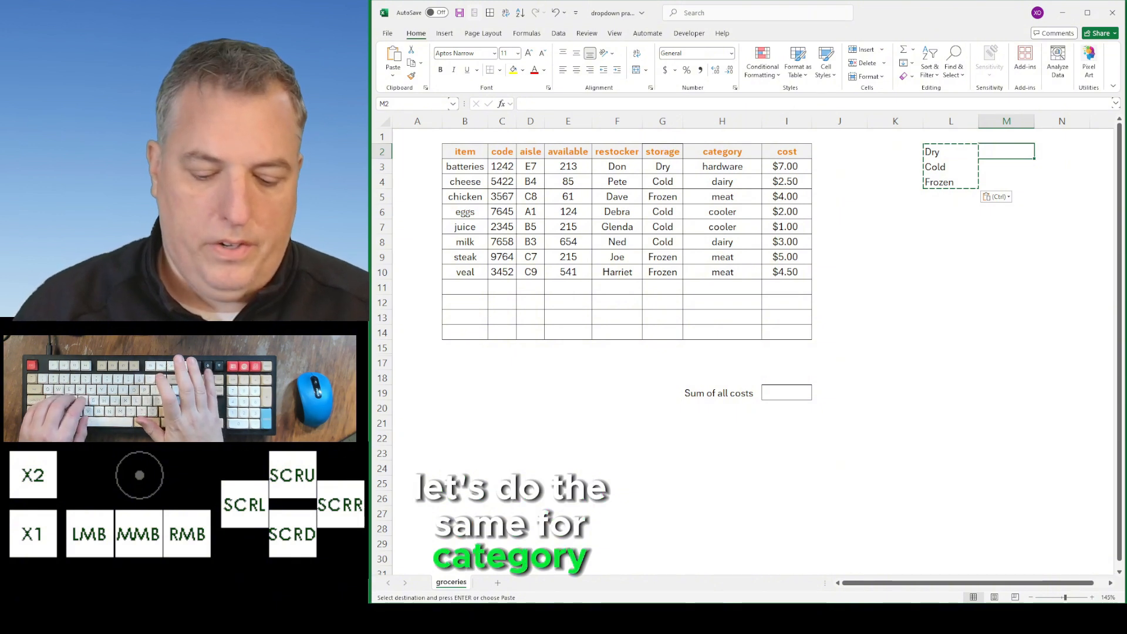
pyautogui.write('=unique')
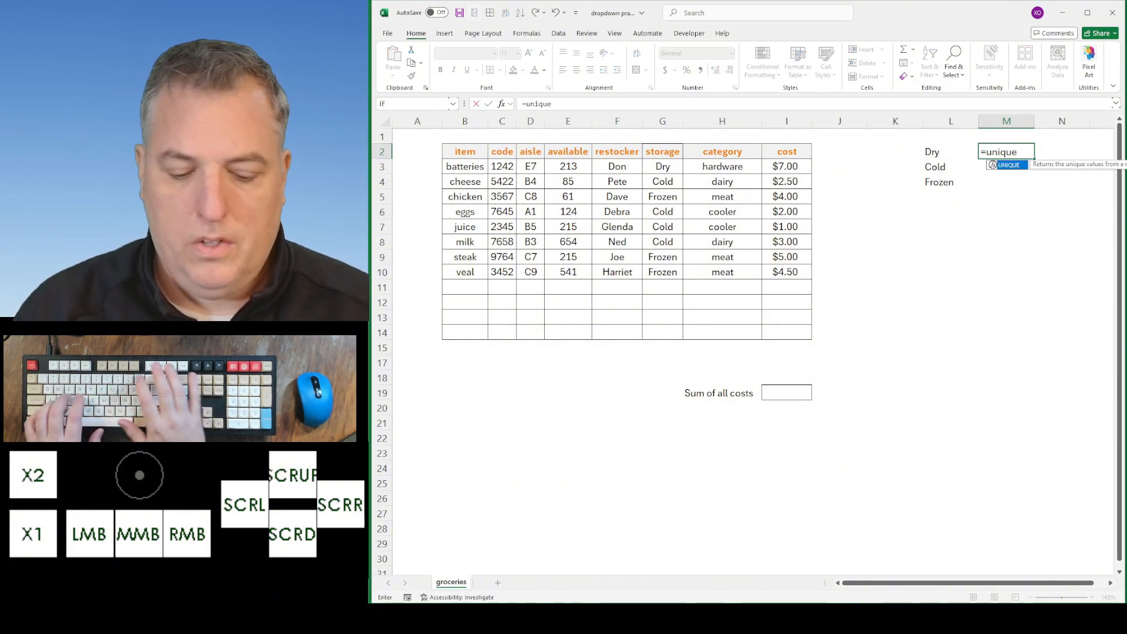
pyautogui.write('(')
pyautogui.moveTo(722, 166); pyautogui.dragTo(739, 273)
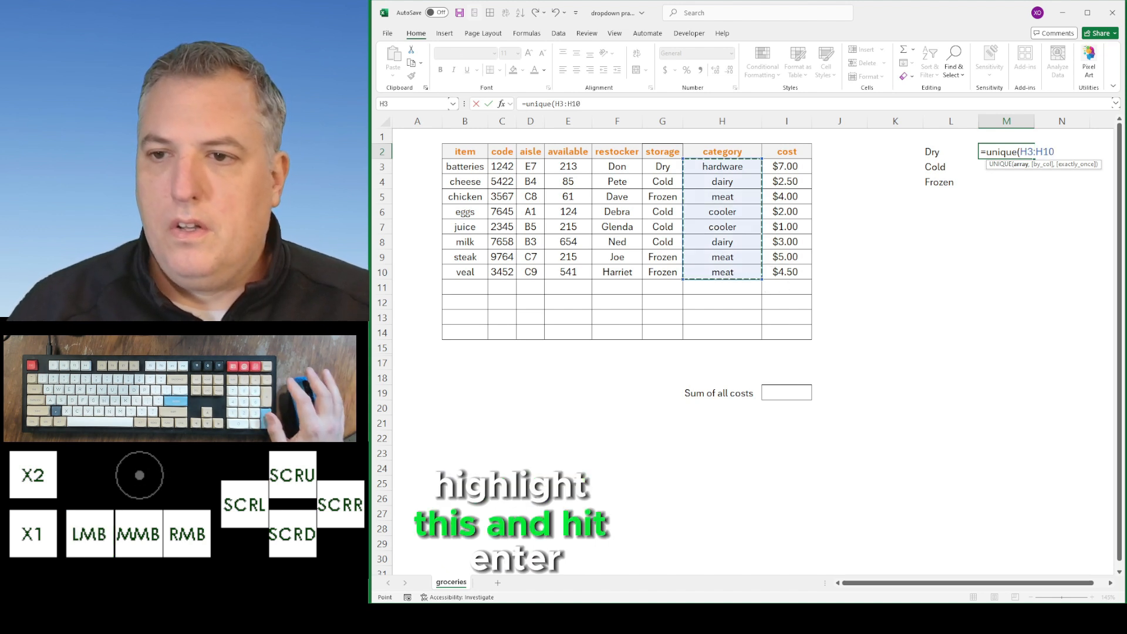
pyautogui.press('Return')
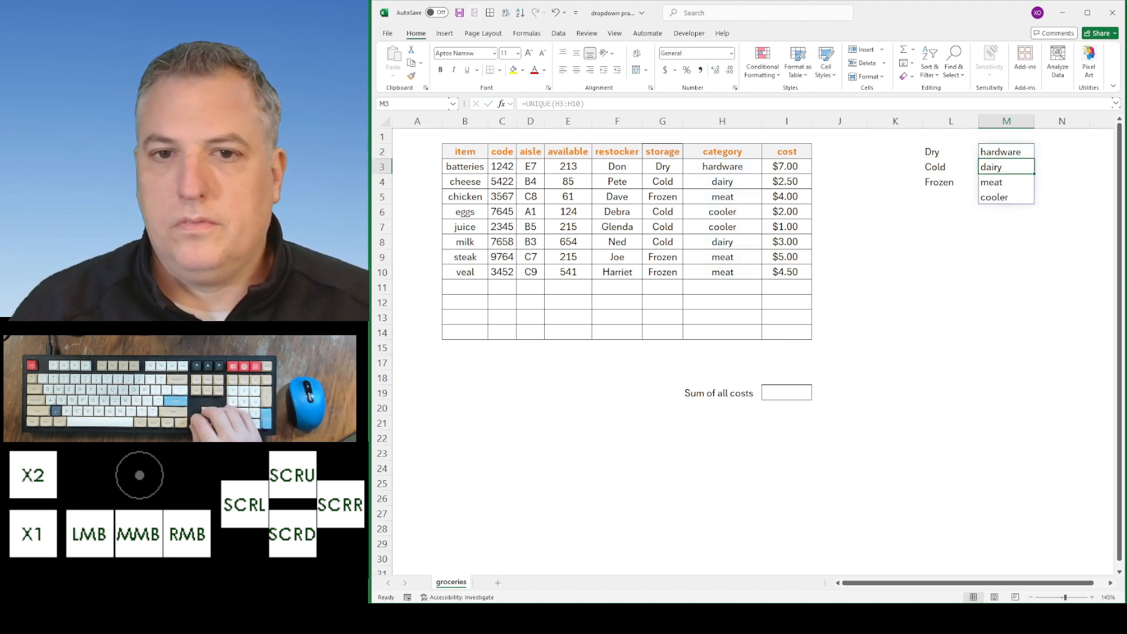
# Step: Replace the category formula results in M2:M5 with plain values by copying and pasting them in place
pyautogui.moveTo(1005, 154); pyautogui.dragTo(1009, 197)
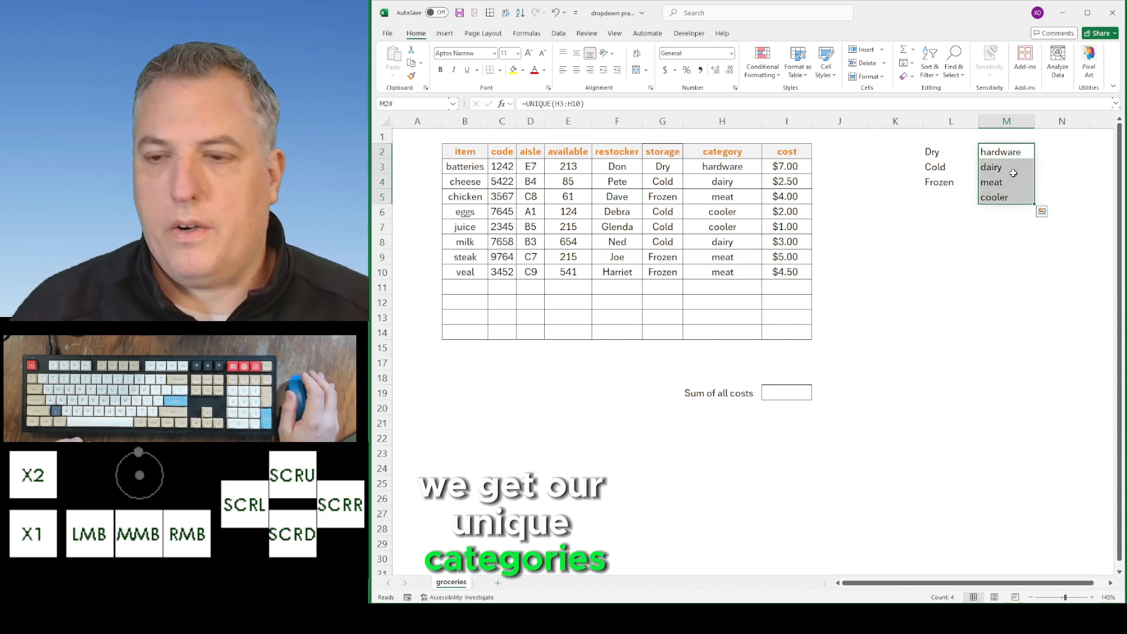
pyautogui.rightClick(1014, 176)
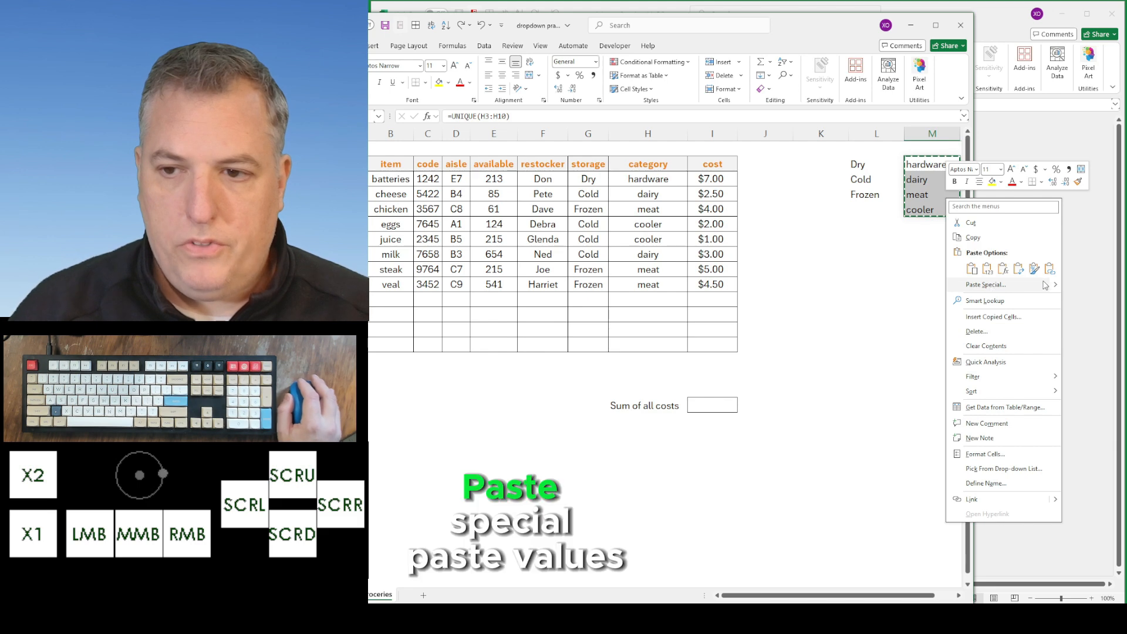
pyautogui.moveTo(1054, 290)
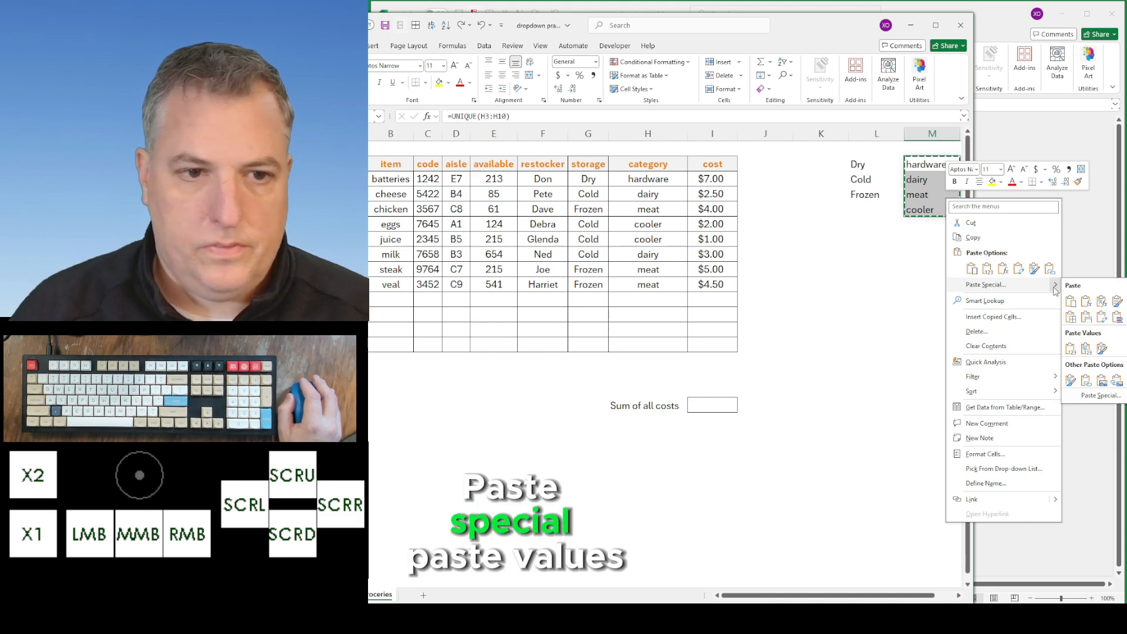
pyautogui.click(1073, 349)
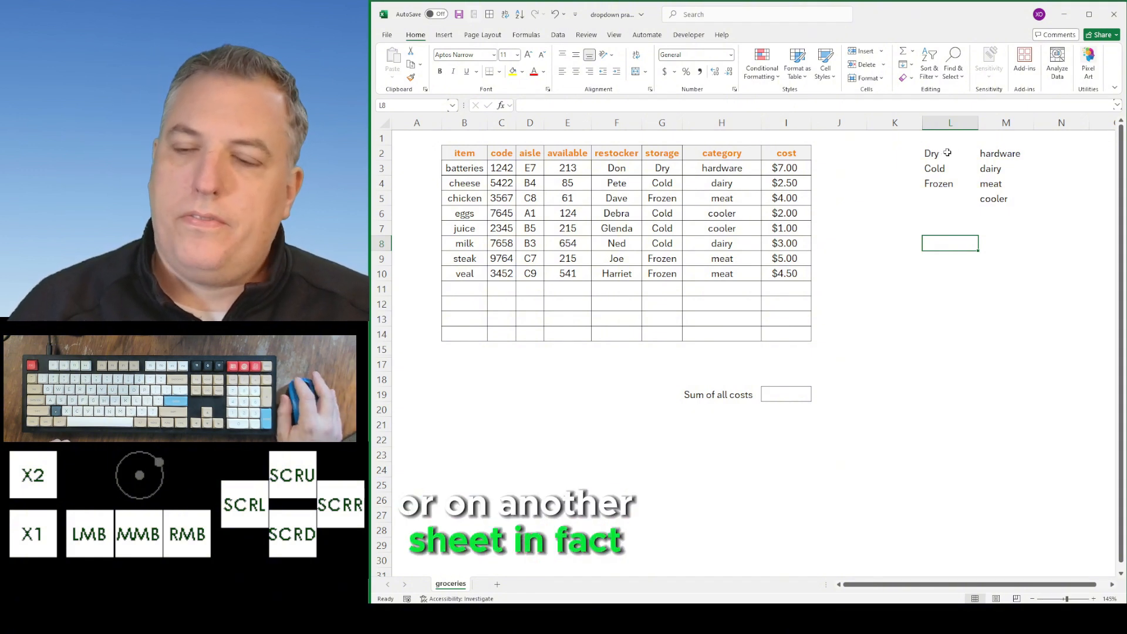
# Step: Cut the storage and category lists in L2:M5 and paste them at A1 of a new sheet
pyautogui.moveTo(946, 152); pyautogui.dragTo(994, 199)
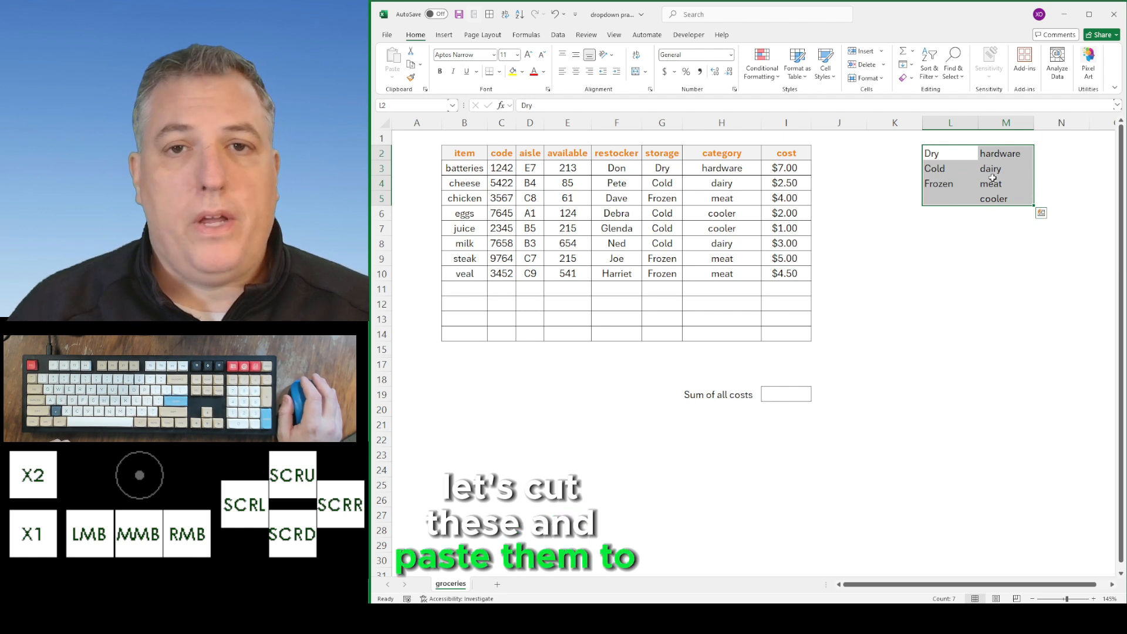
pyautogui.rightClick(992, 178)
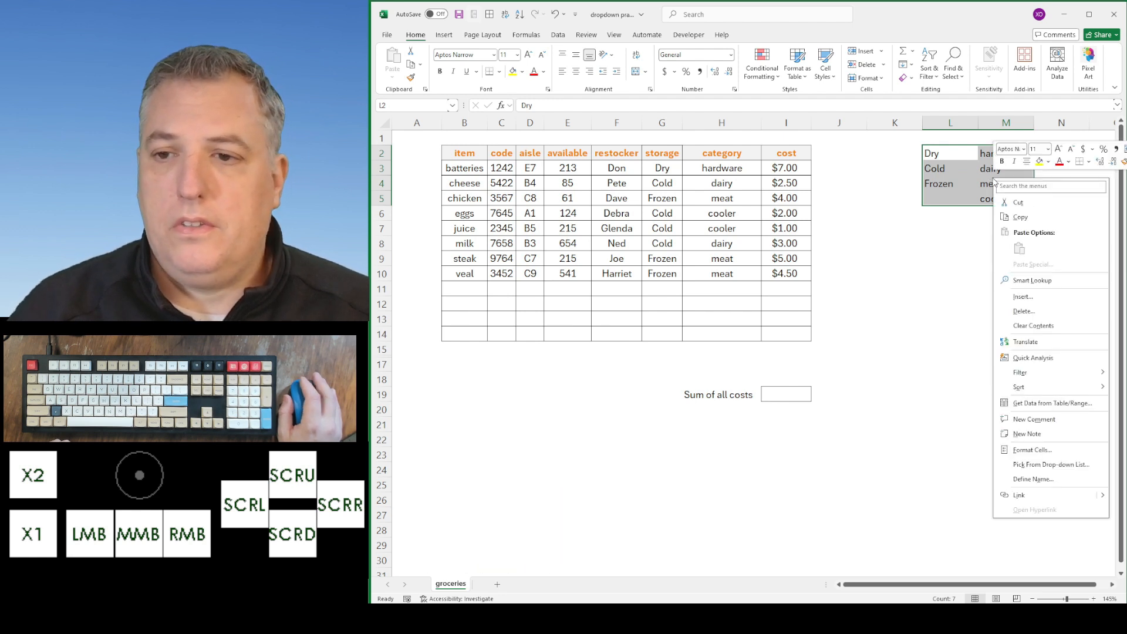
pyautogui.click(1021, 203)
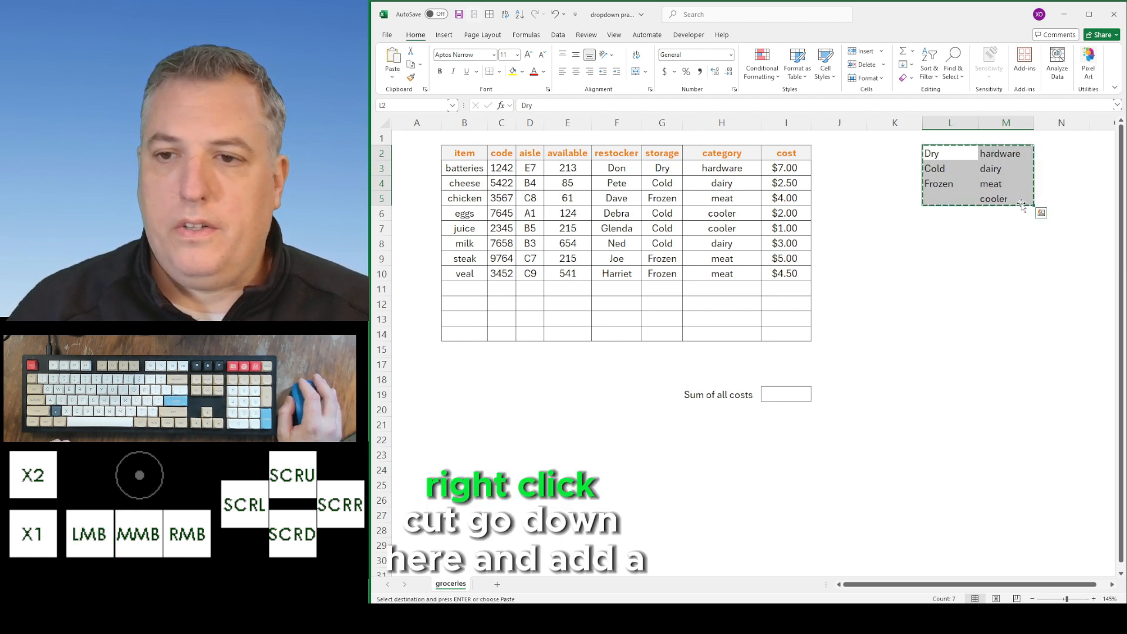
pyautogui.click(497, 585)
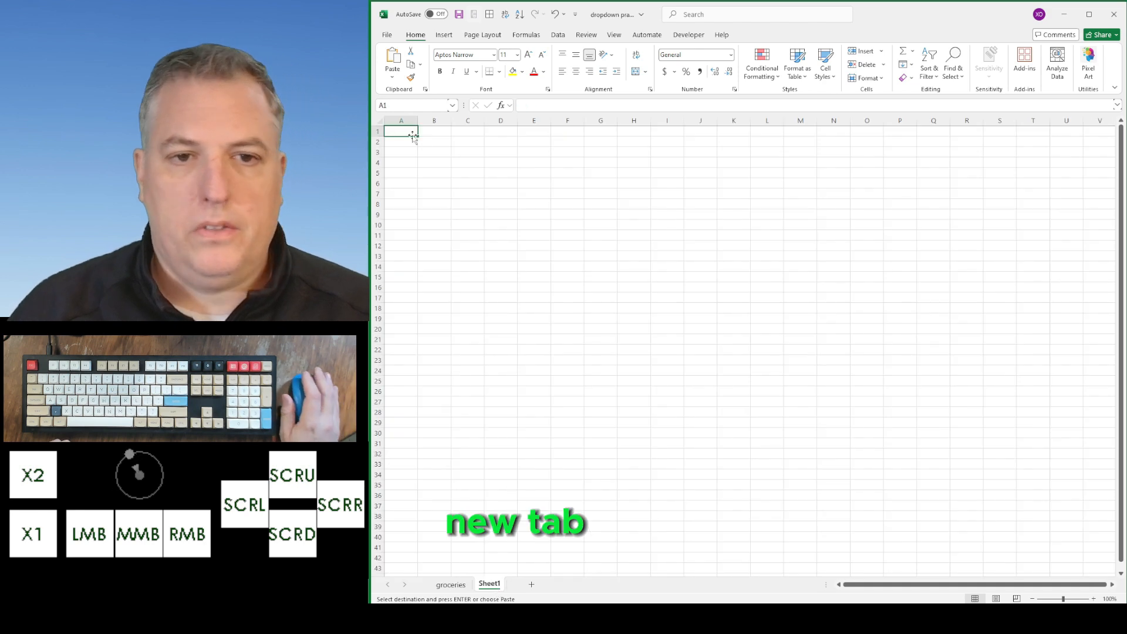
pyautogui.rightClick(402, 131)
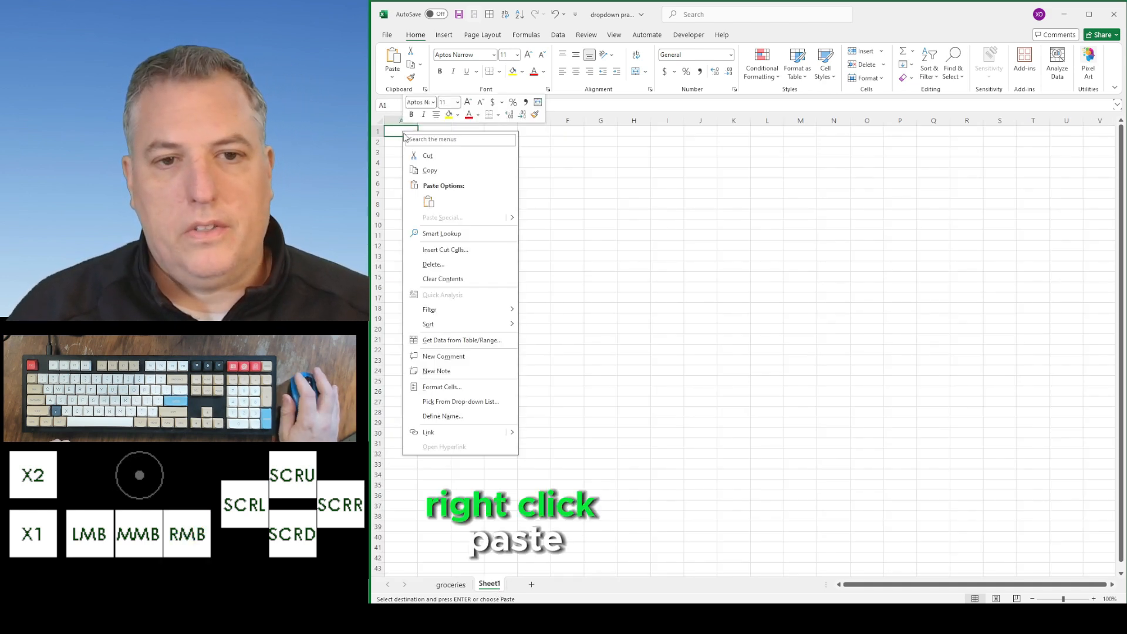
pyautogui.click(428, 205)
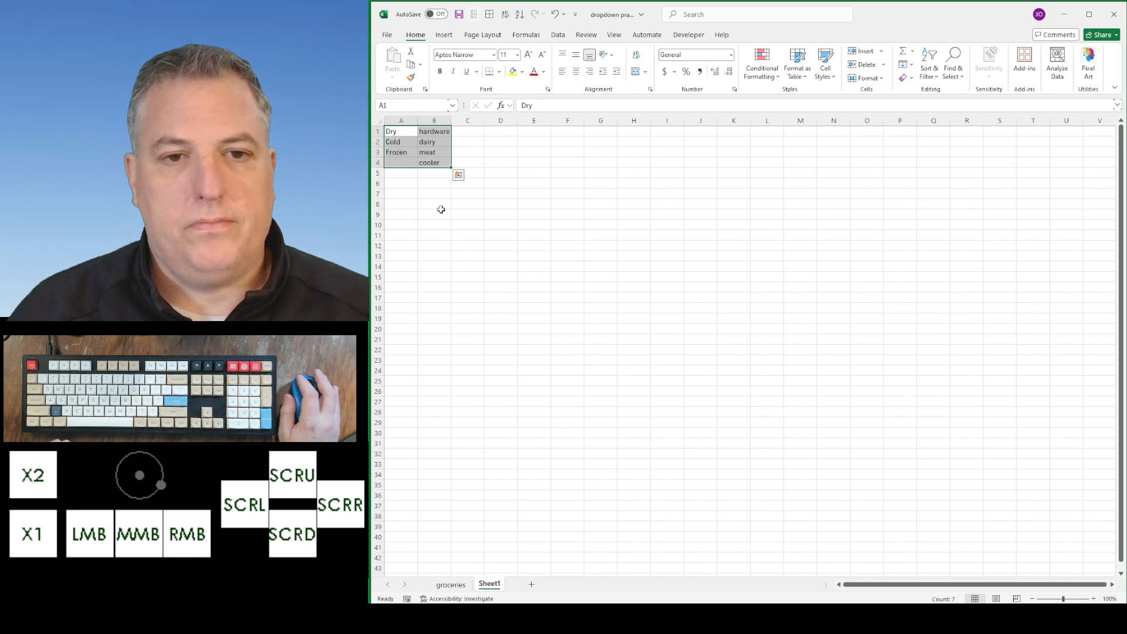
pyautogui.click(442, 211)
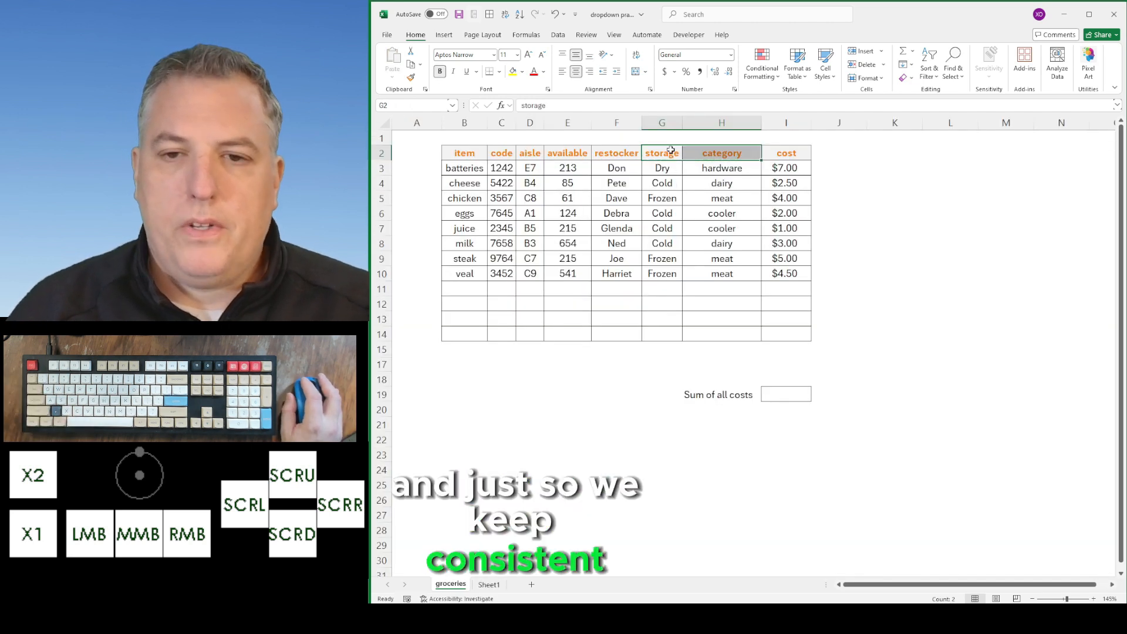
# Step: Copy the storage and category headers from the groceries sheet and insert them above the Sheet1 lists, shifting cells down
pyautogui.moveTo(668, 153); pyautogui.dragTo(702, 154)
pyautogui.rightClick(702, 154)
pyautogui.click(723, 189)
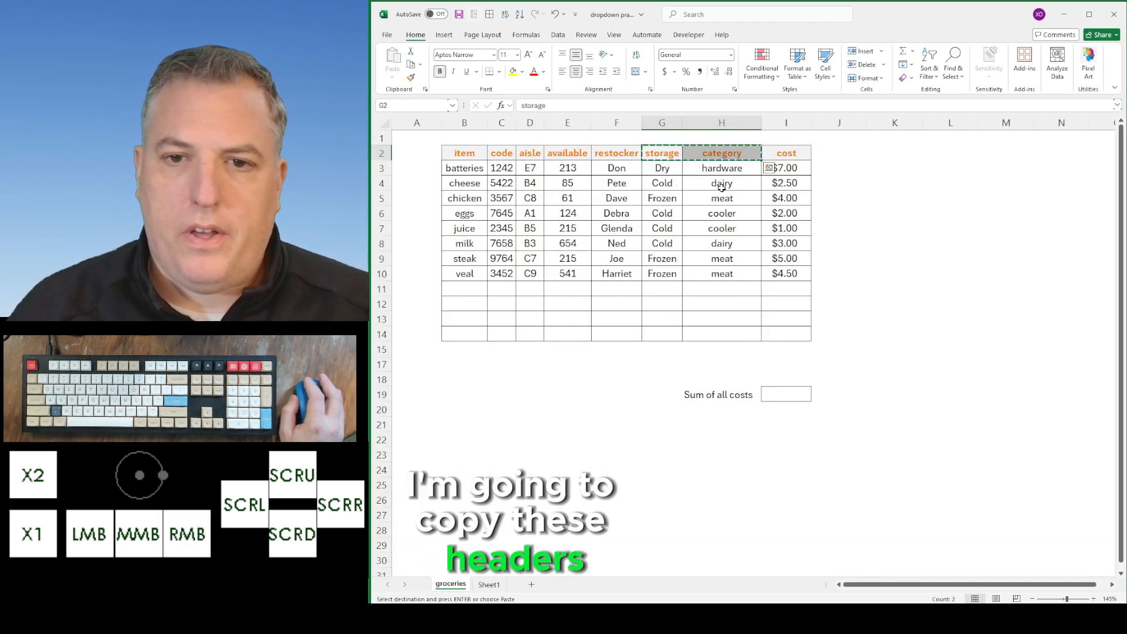
pyautogui.click(481, 588)
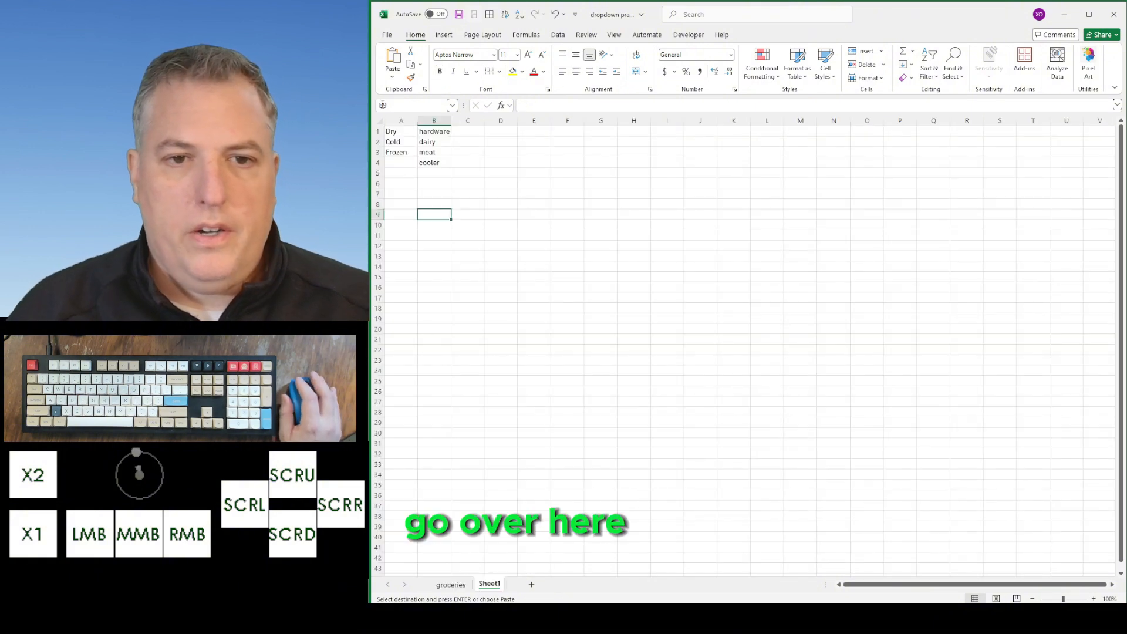
pyautogui.hotkey('ctrl', 'Home')
pyautogui.rightClick(406, 134)
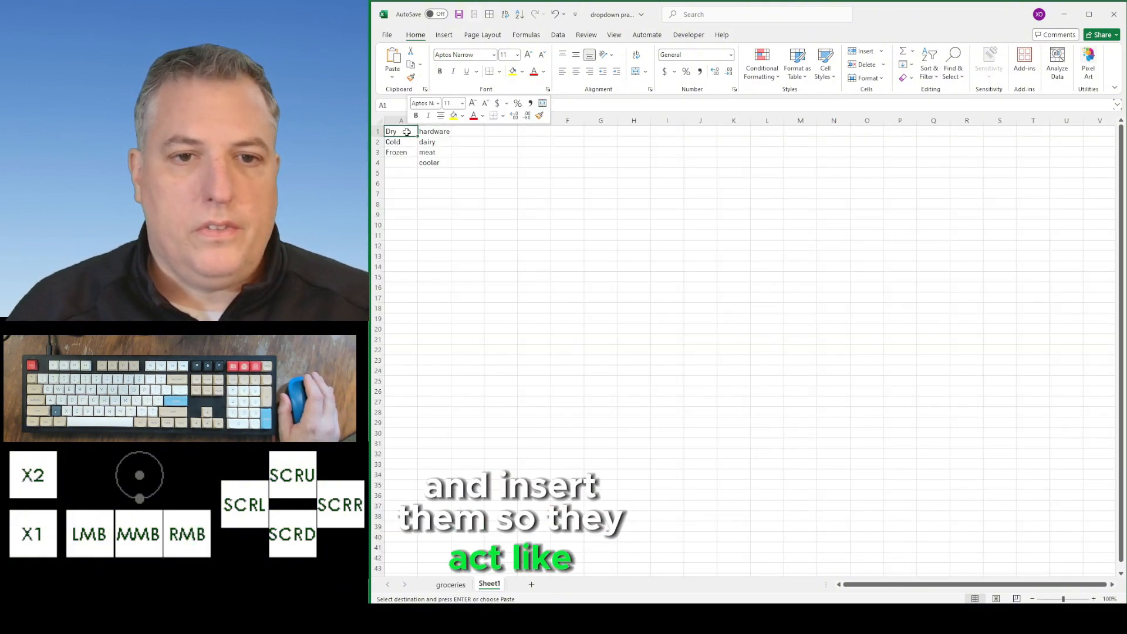
pyautogui.click(478, 250)
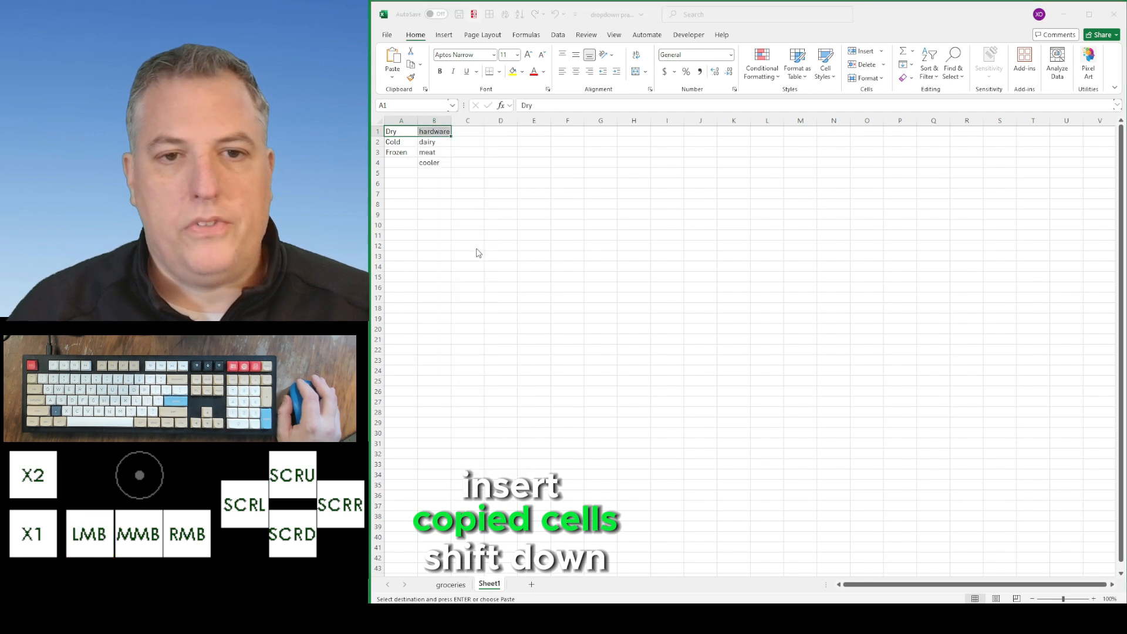
pyautogui.click(473, 274)
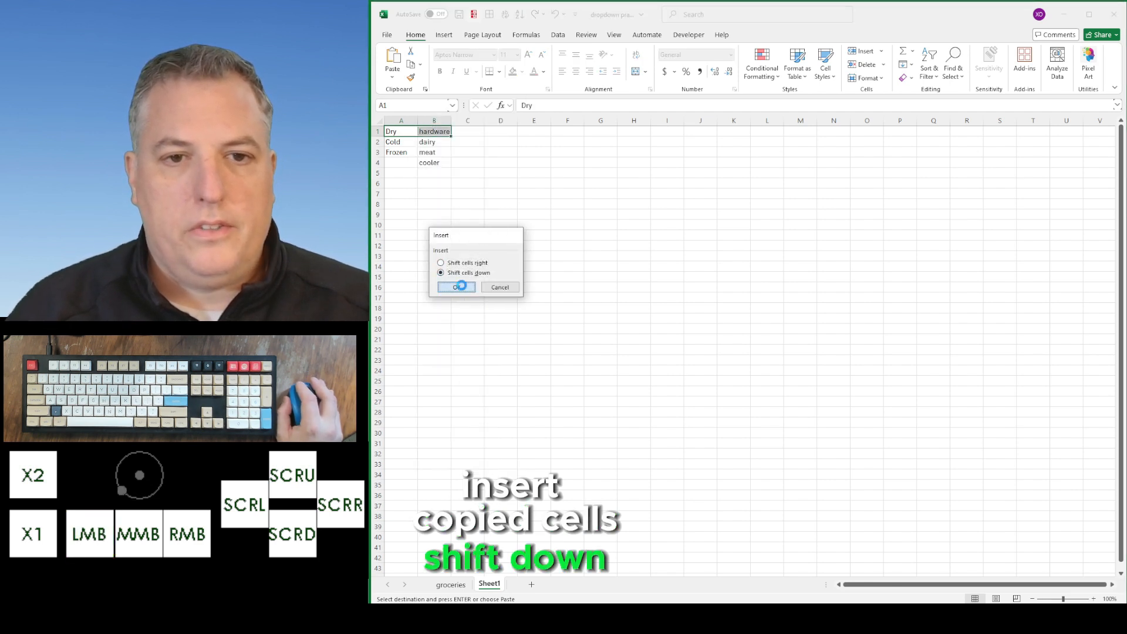
pyautogui.click(461, 287)
pyautogui.click(546, 172)
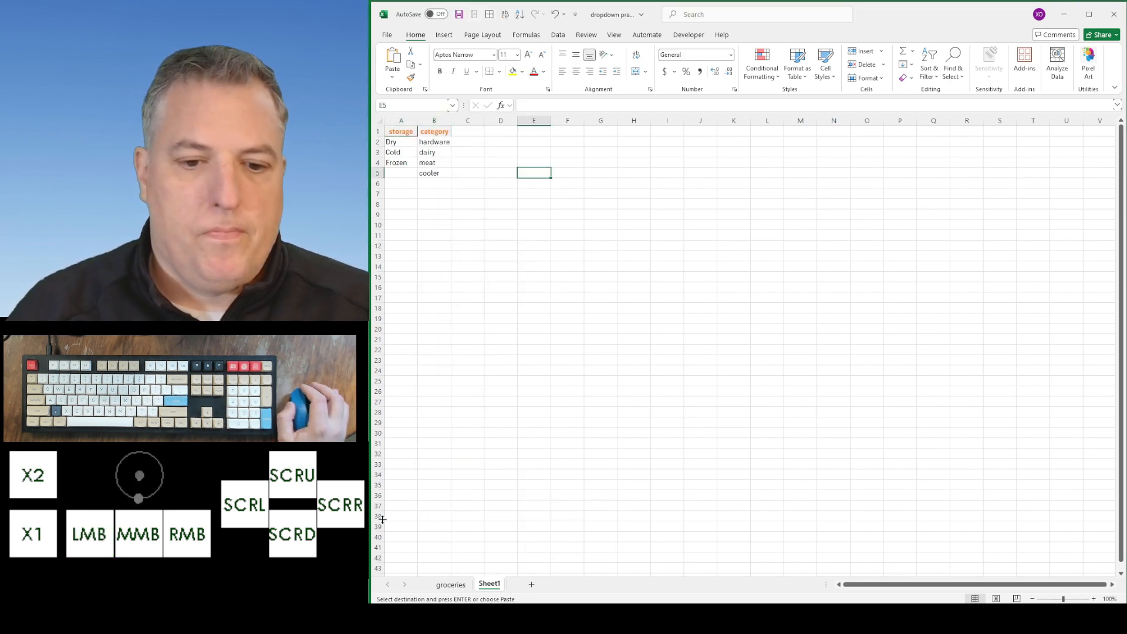
# Step: Add a new item named yogurt in cell B11 of the groceries sheet
pyautogui.click(451, 584)
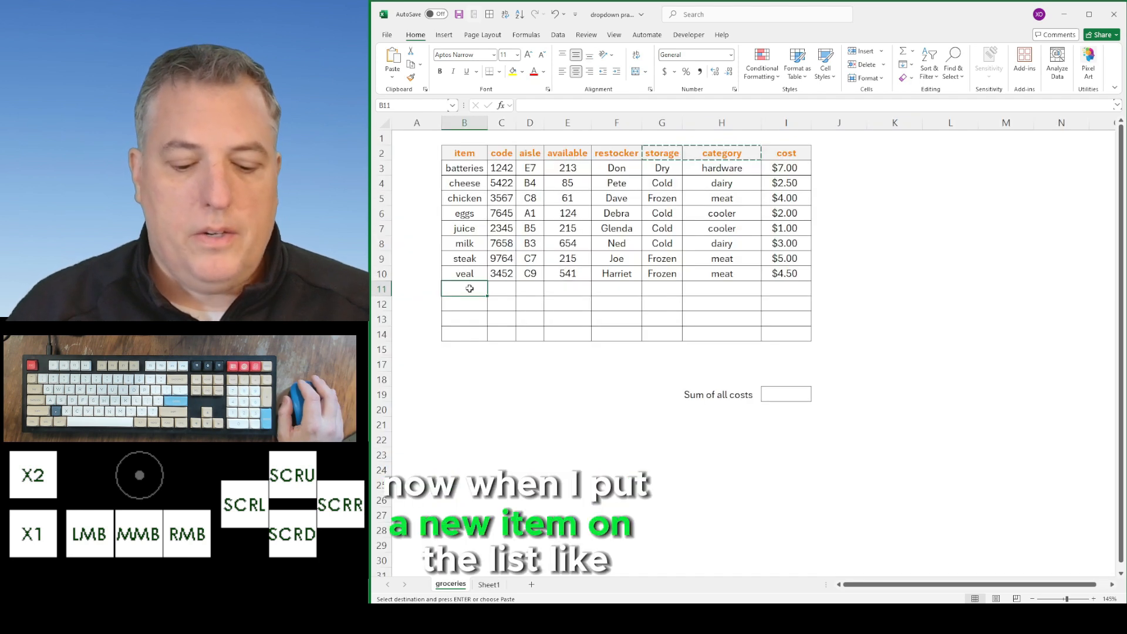
pyautogui.write('y')
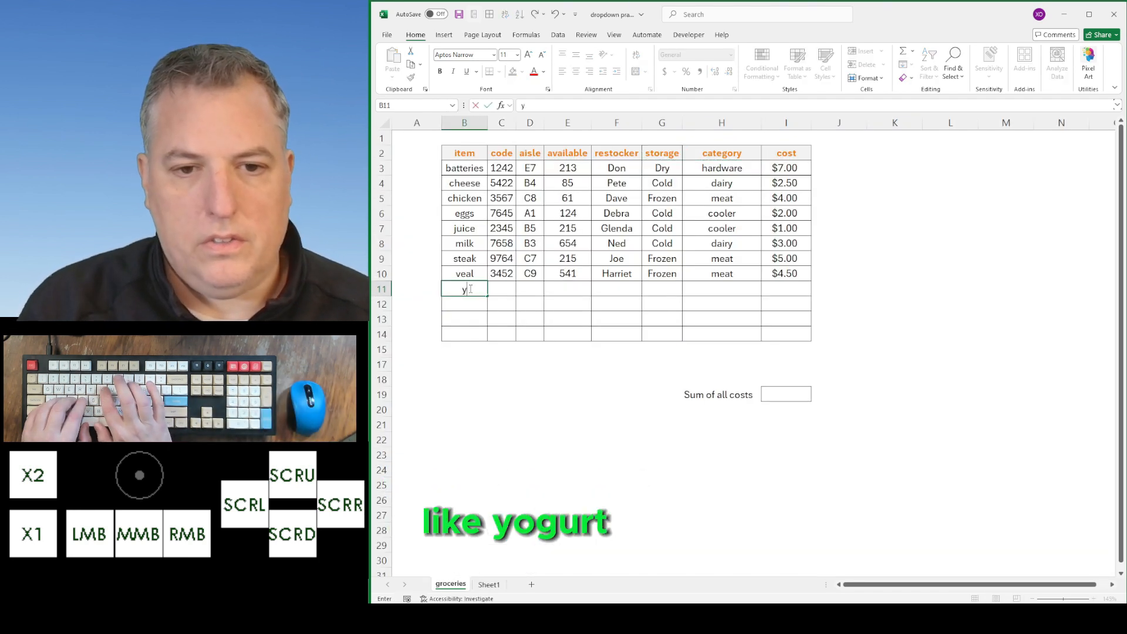
pyautogui.write('ogurt')
pyautogui.press('Tab')
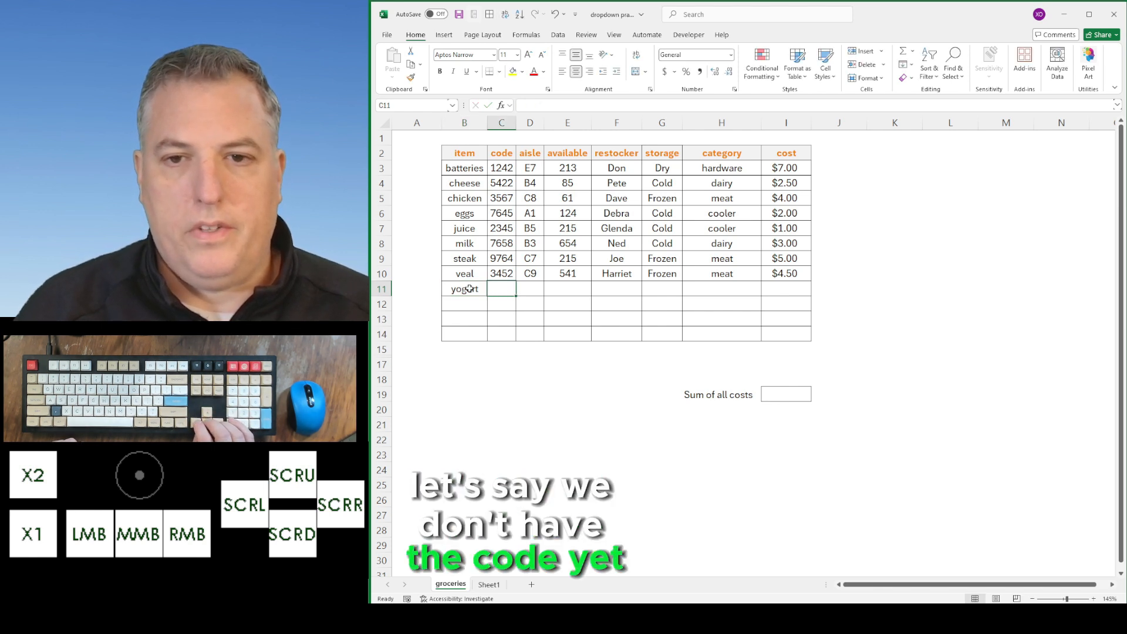
# Step: Try the inconsistent storage entries frzn and frozen in cell G11 of the yogurt row, and clear the cell
pyautogui.press('Tab')
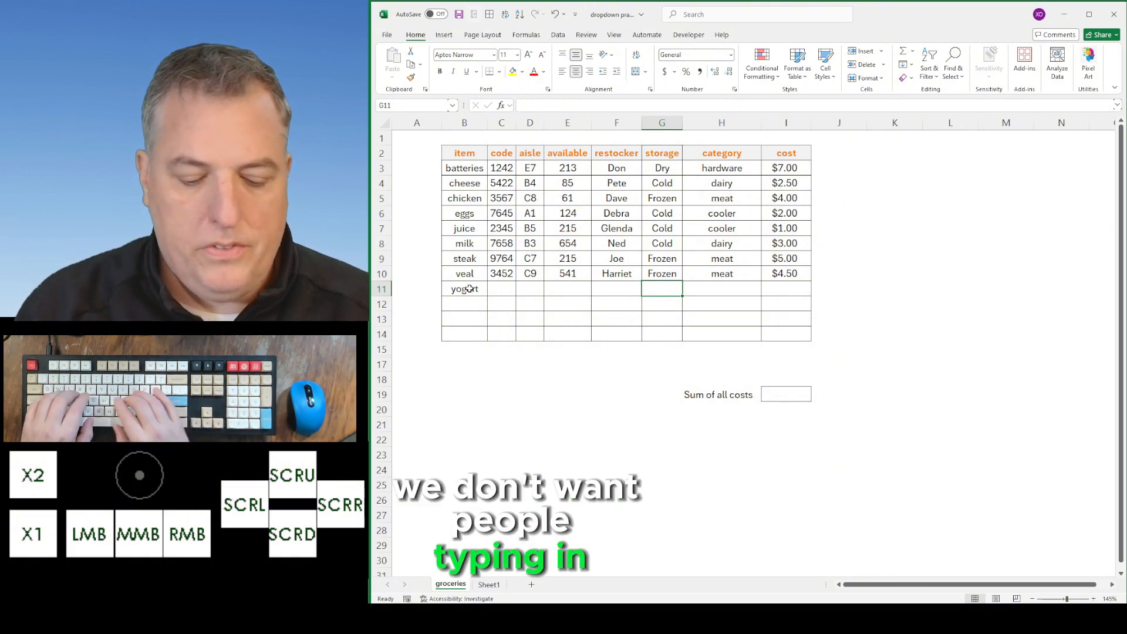
pyautogui.write('frzn')
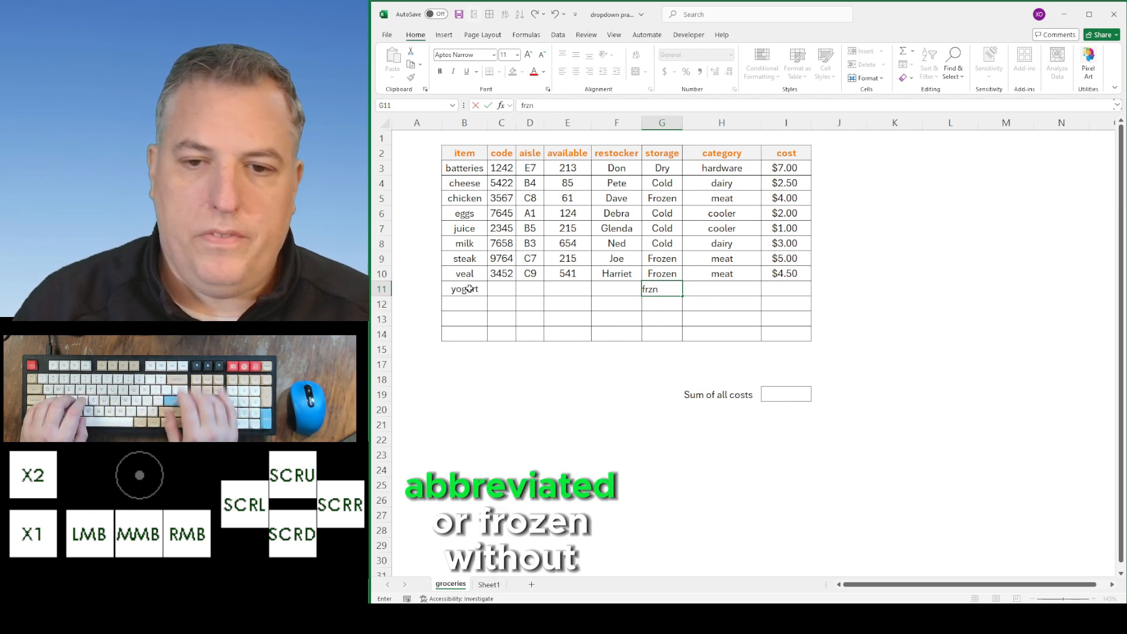
pyautogui.press('Return')
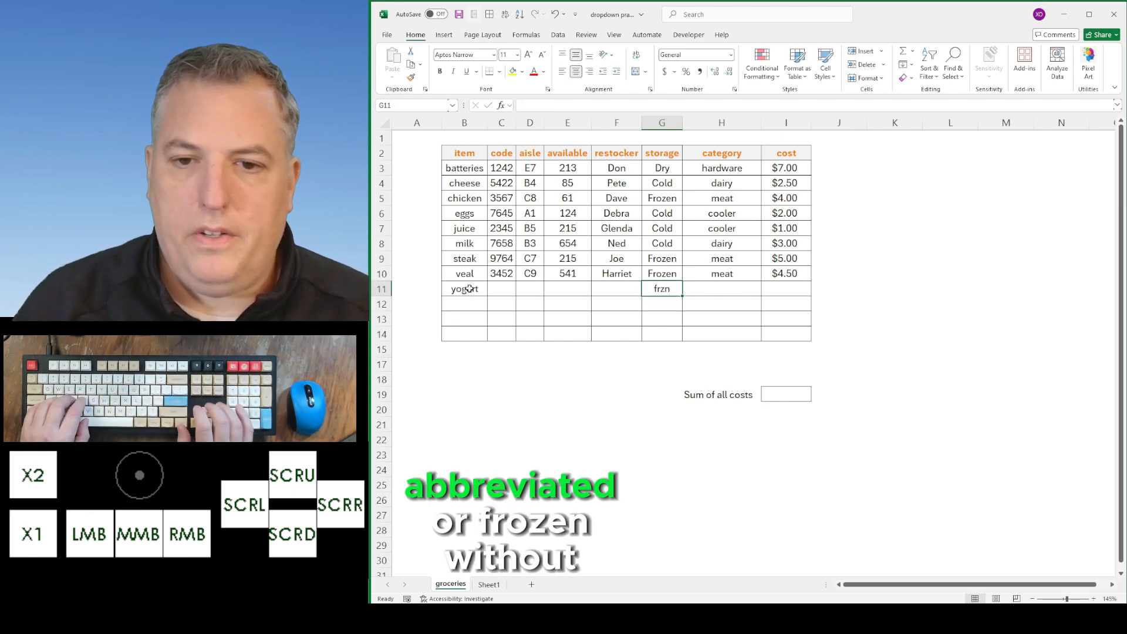
pyautogui.press('Up')
pyautogui.write('fr')
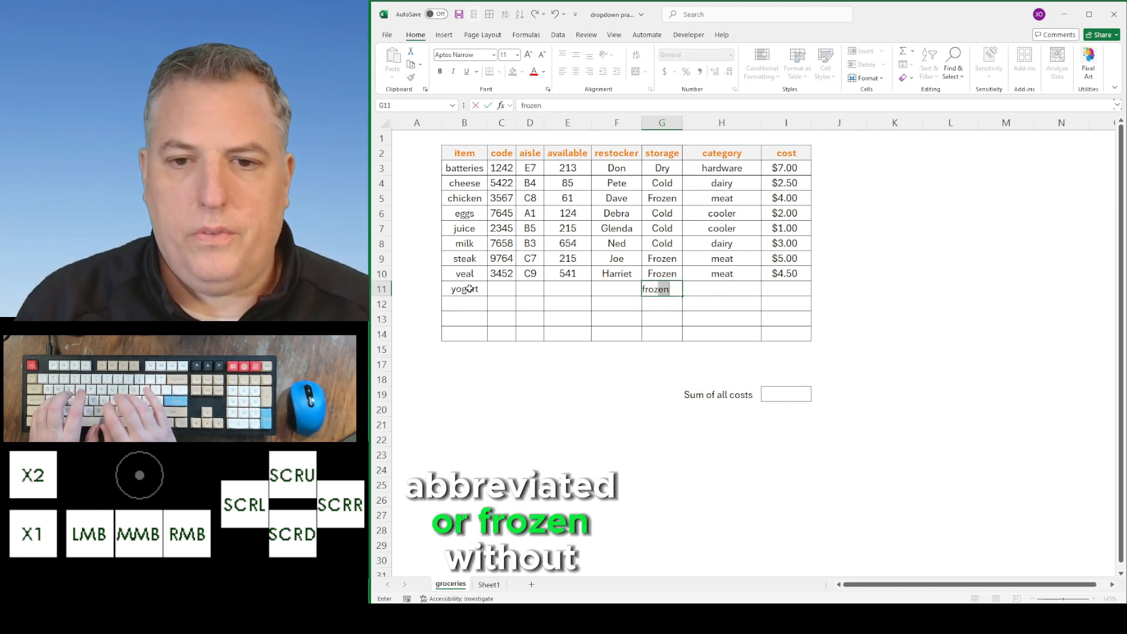
pyautogui.press('Return')
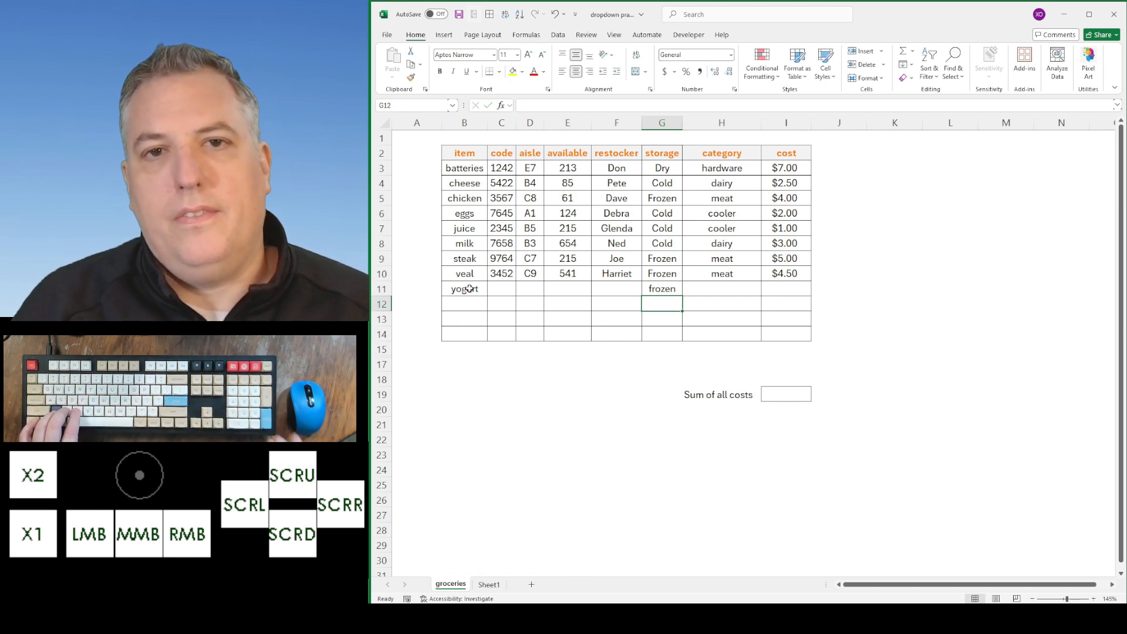
pyautogui.press('Up')
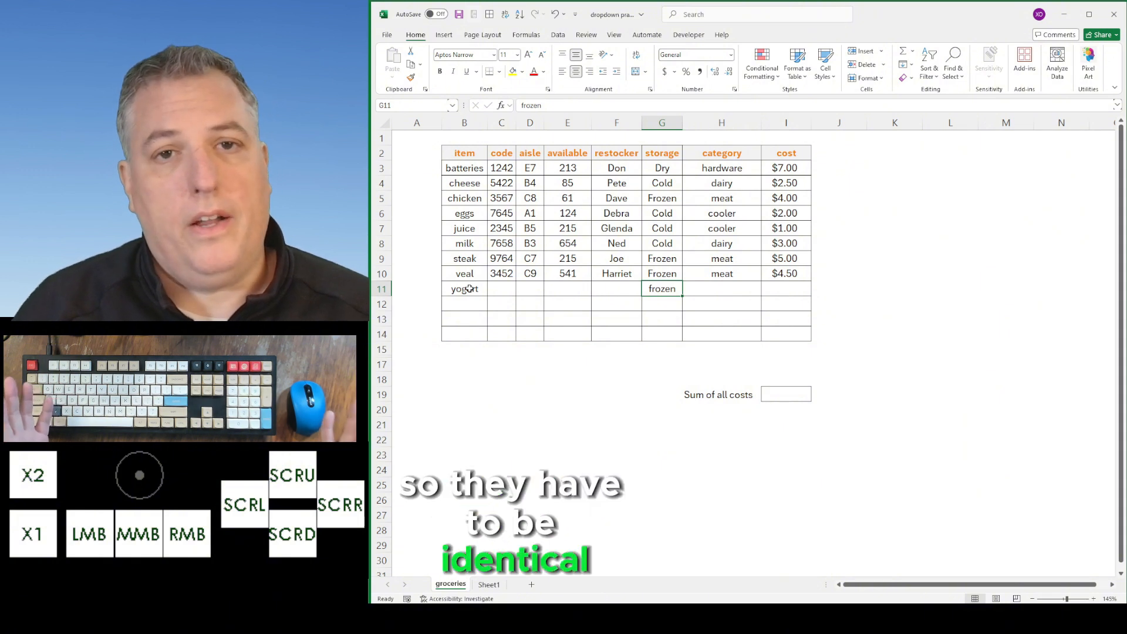
pyautogui.press('Delete')
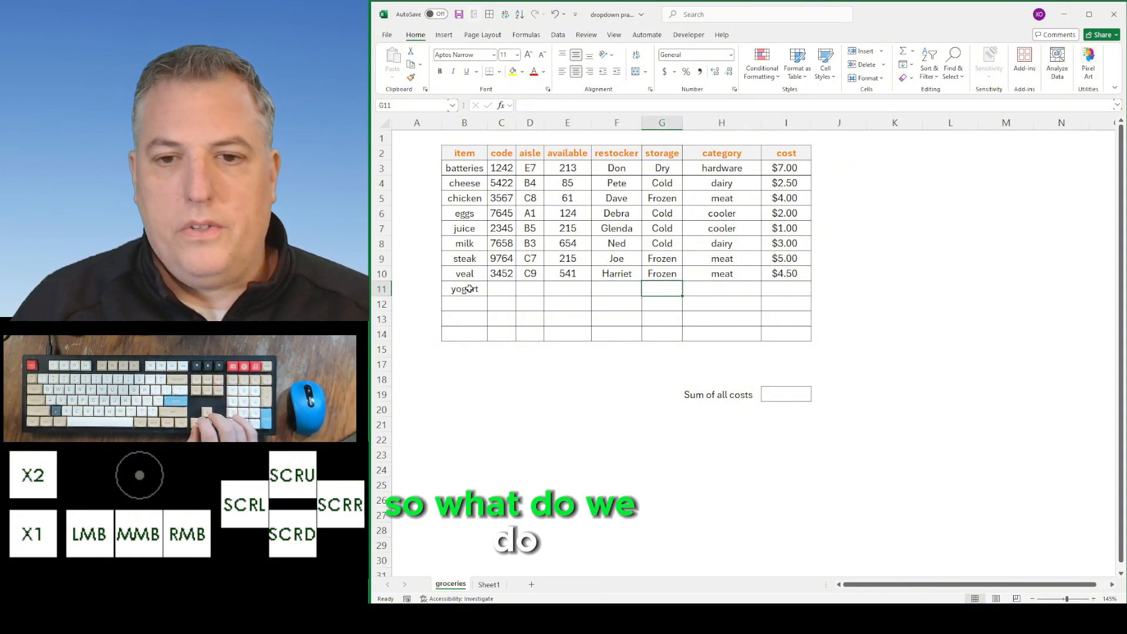
# Step: Apply list data validation to cell G11 with =Sheet1!$A$2:$A$4 as the source
pyautogui.click(556, 37)
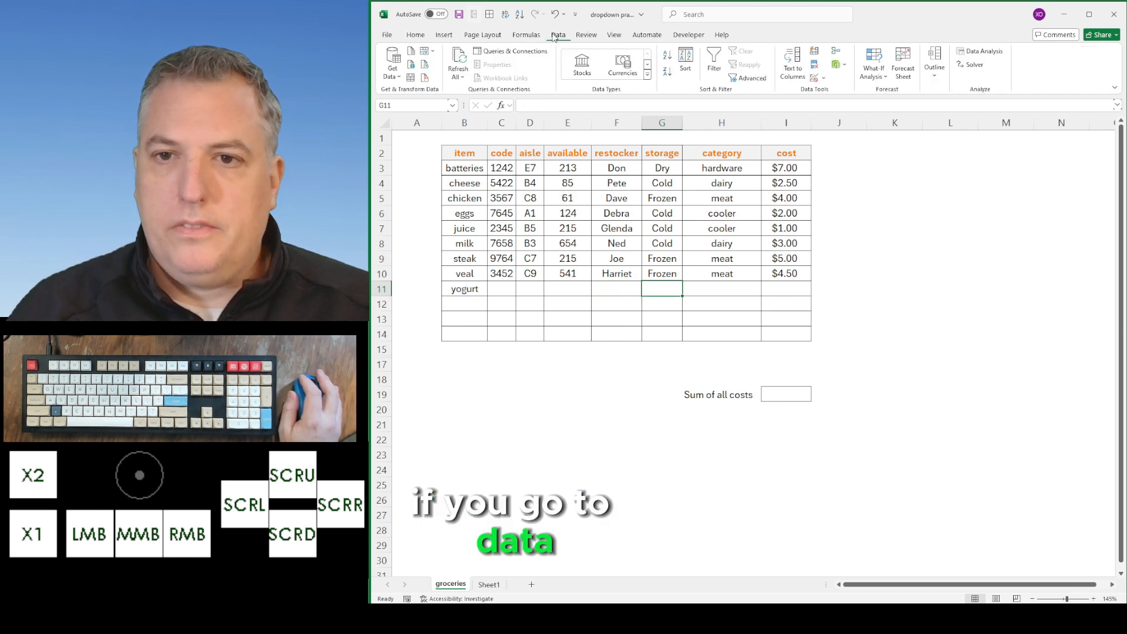
pyautogui.click(823, 83)
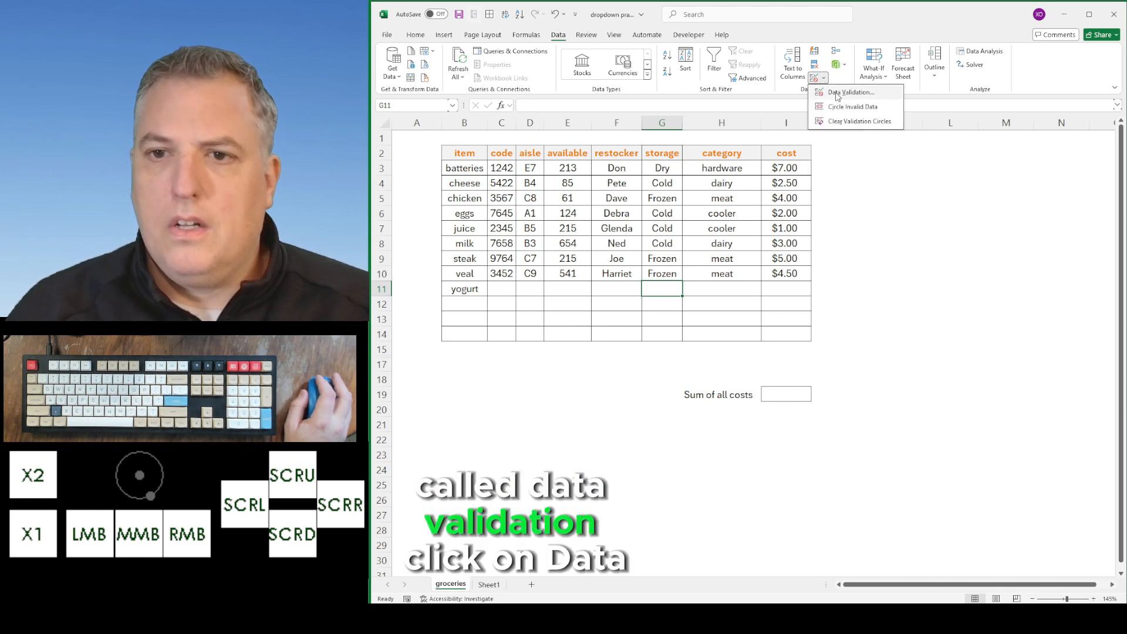
pyautogui.click(838, 94)
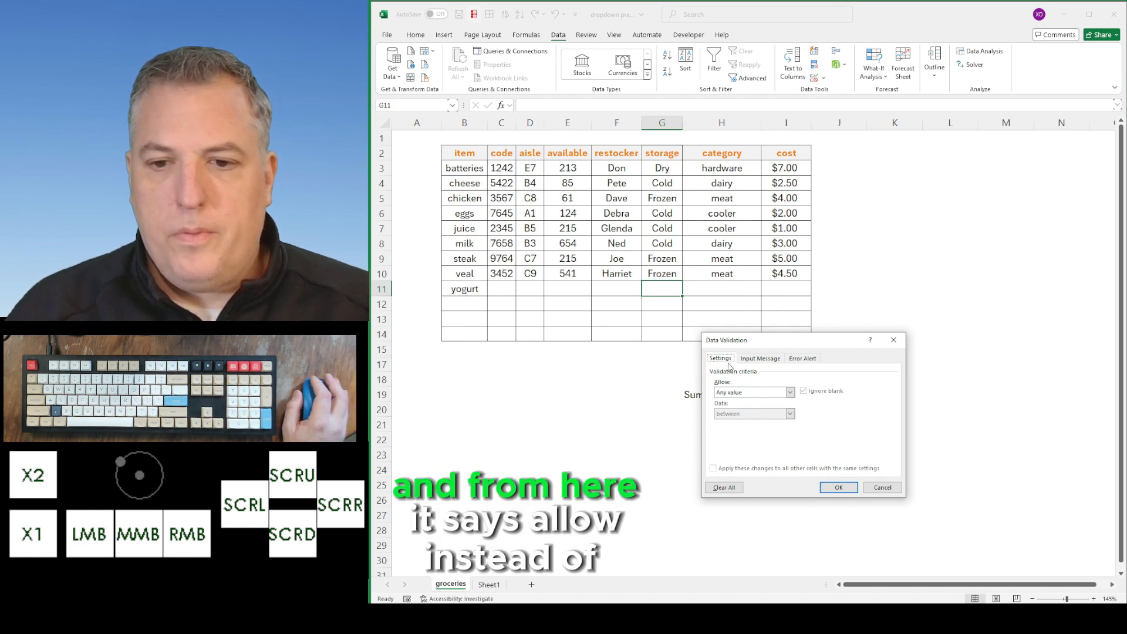
pyautogui.click(790, 393)
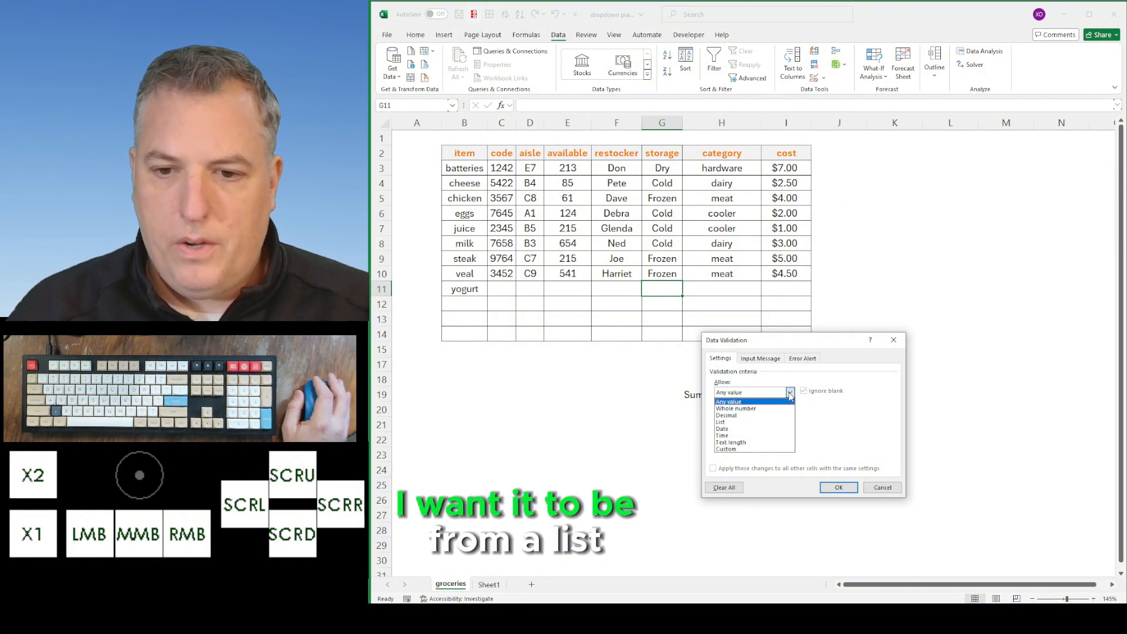
pyautogui.click(754, 423)
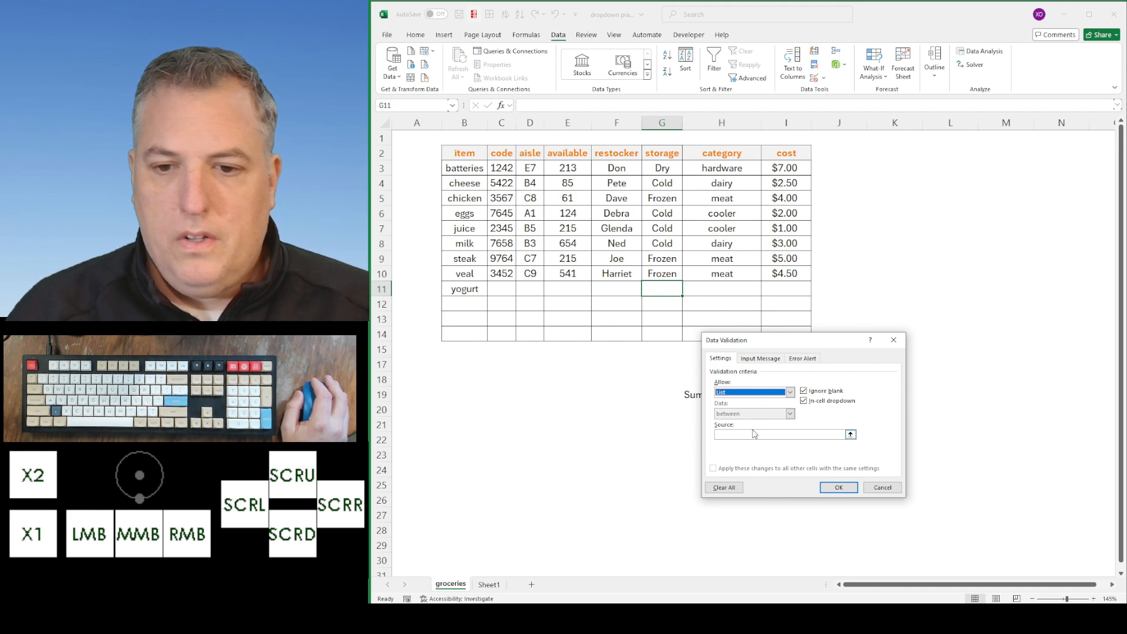
pyautogui.click(755, 434)
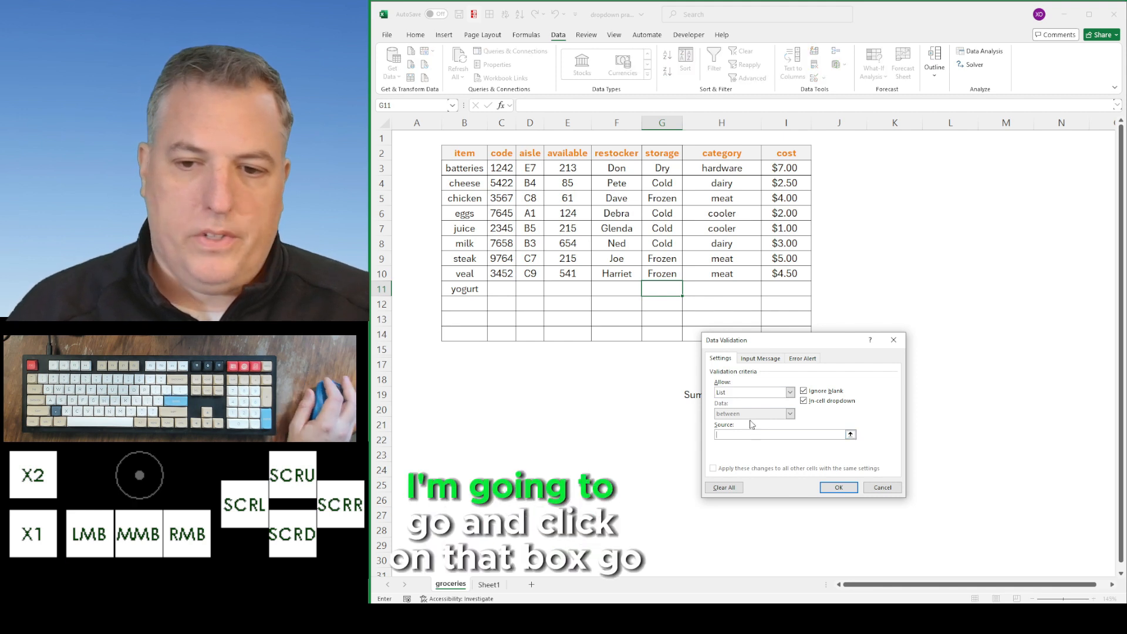
pyautogui.click(488, 586)
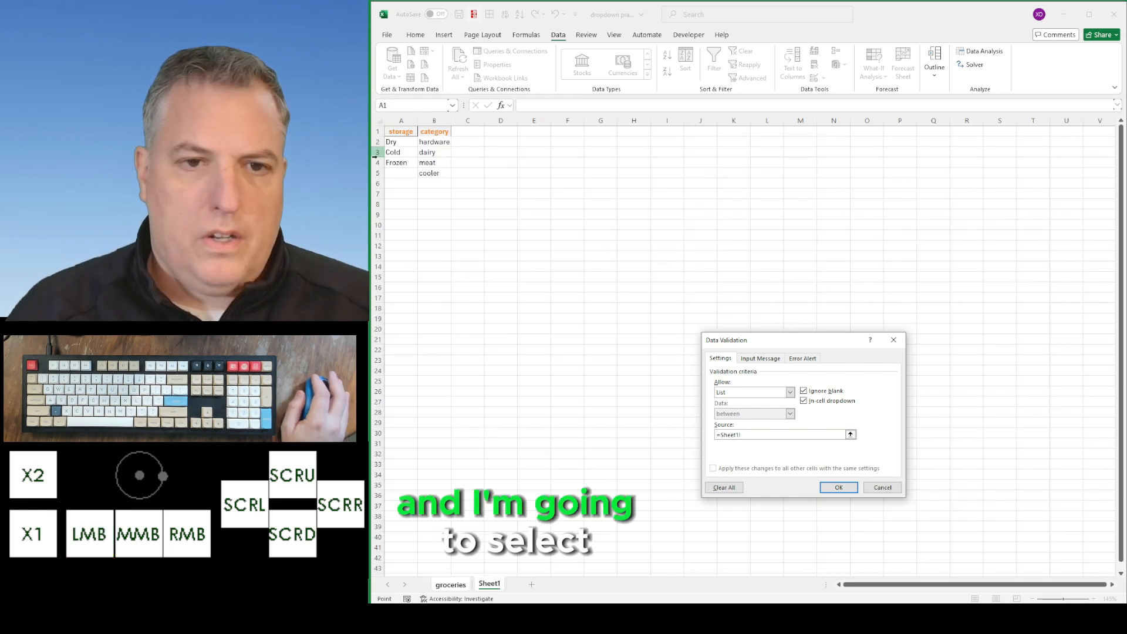
pyautogui.moveTo(402, 142); pyautogui.dragTo(405, 166)
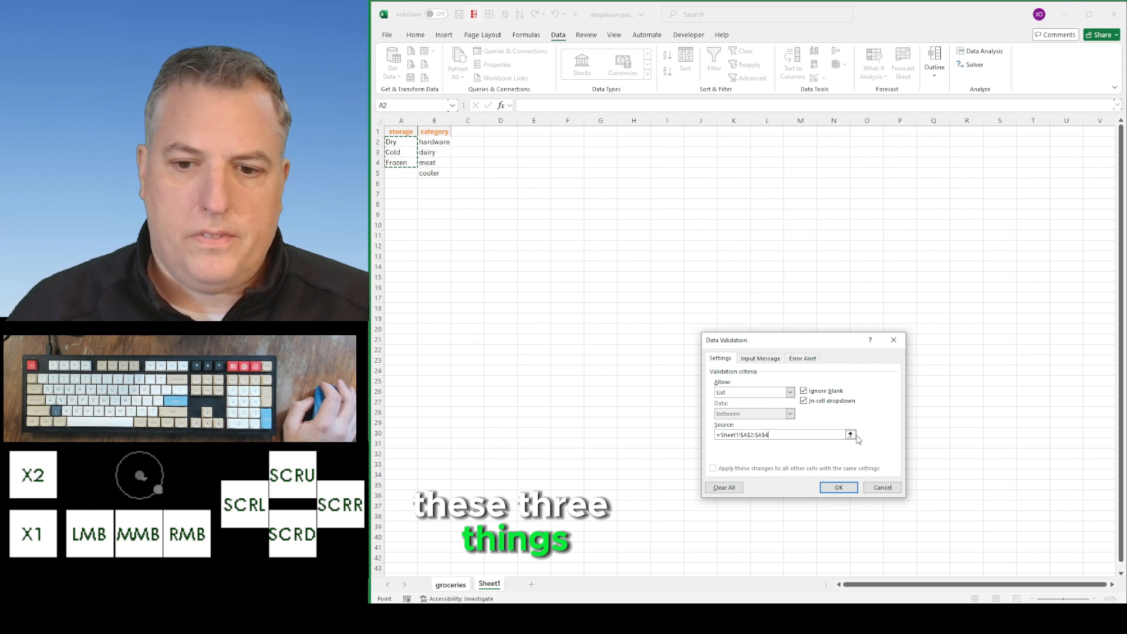
pyautogui.click(838, 486)
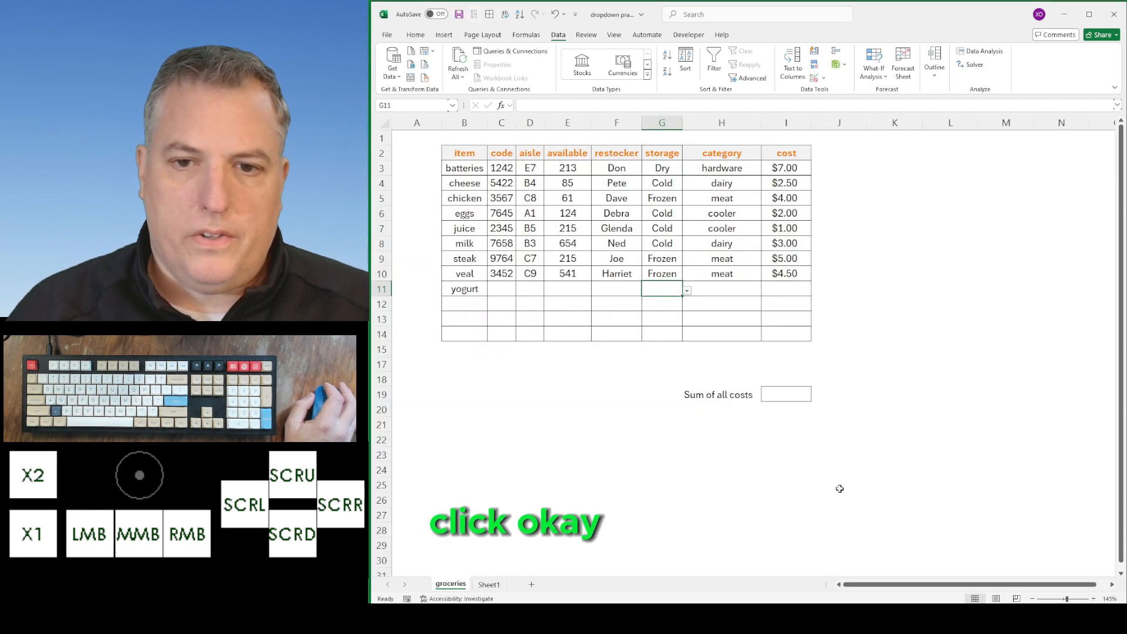
# Step: Try the invalid storage entry frz in cell G11 to test its validation, and cancel the entry
pyautogui.click(651, 287)
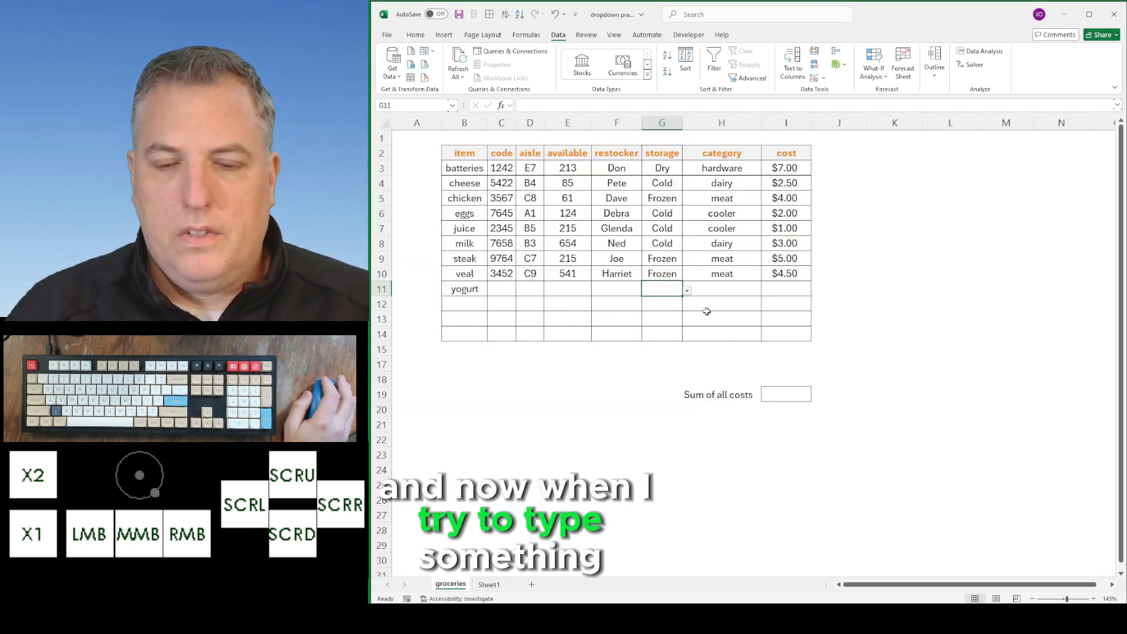
pyautogui.write('frz')
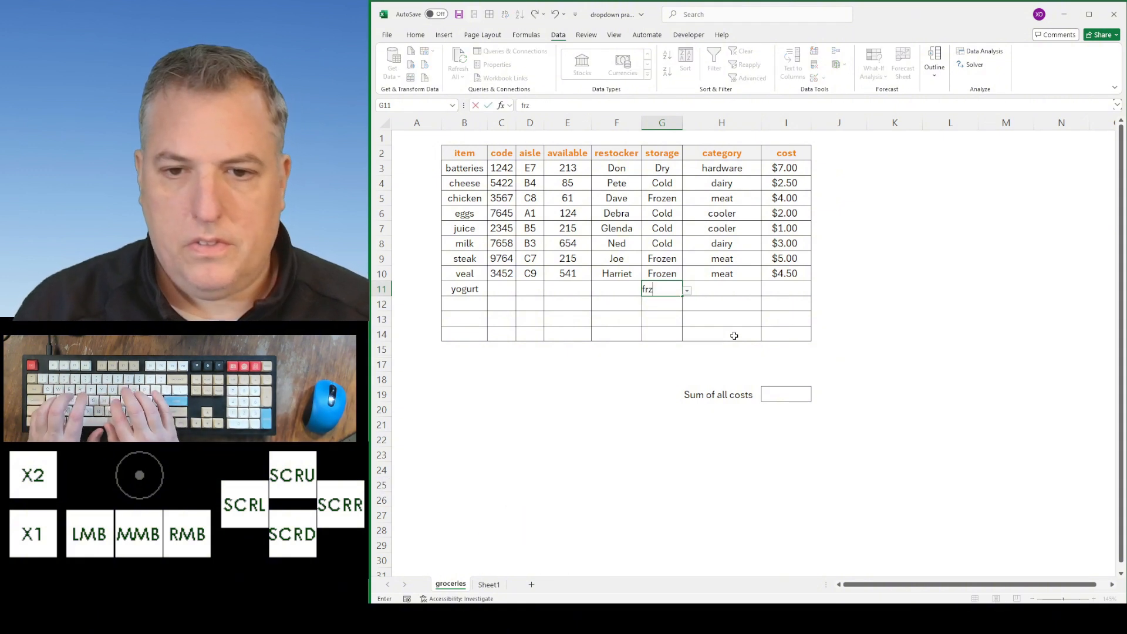
pyautogui.press('Return')
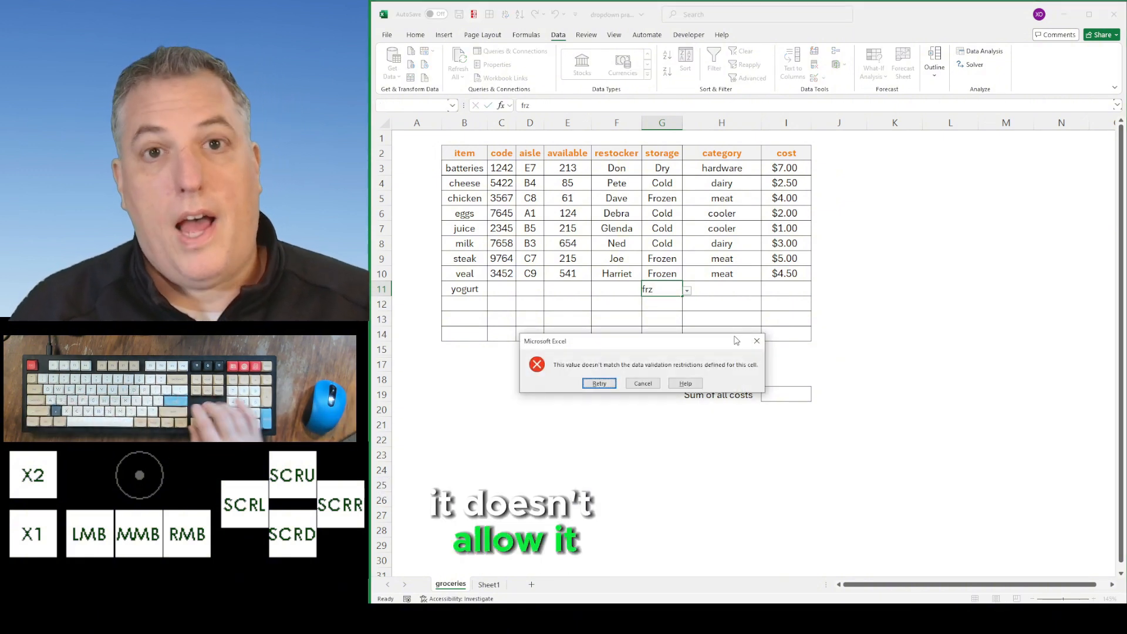
pyautogui.press('Return')
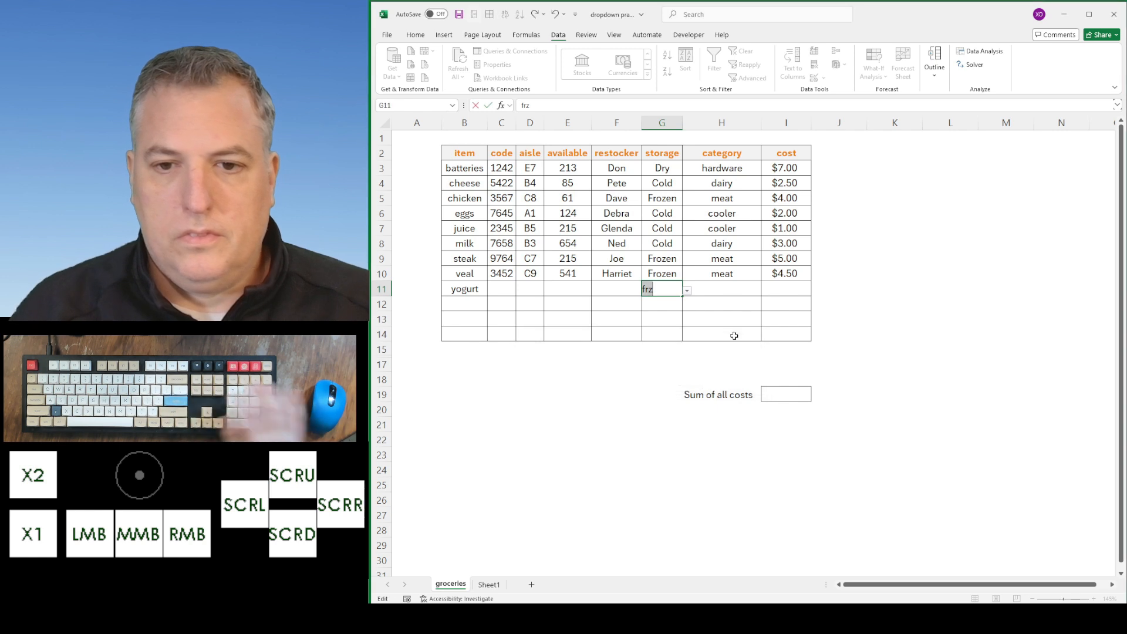
pyautogui.click(687, 291)
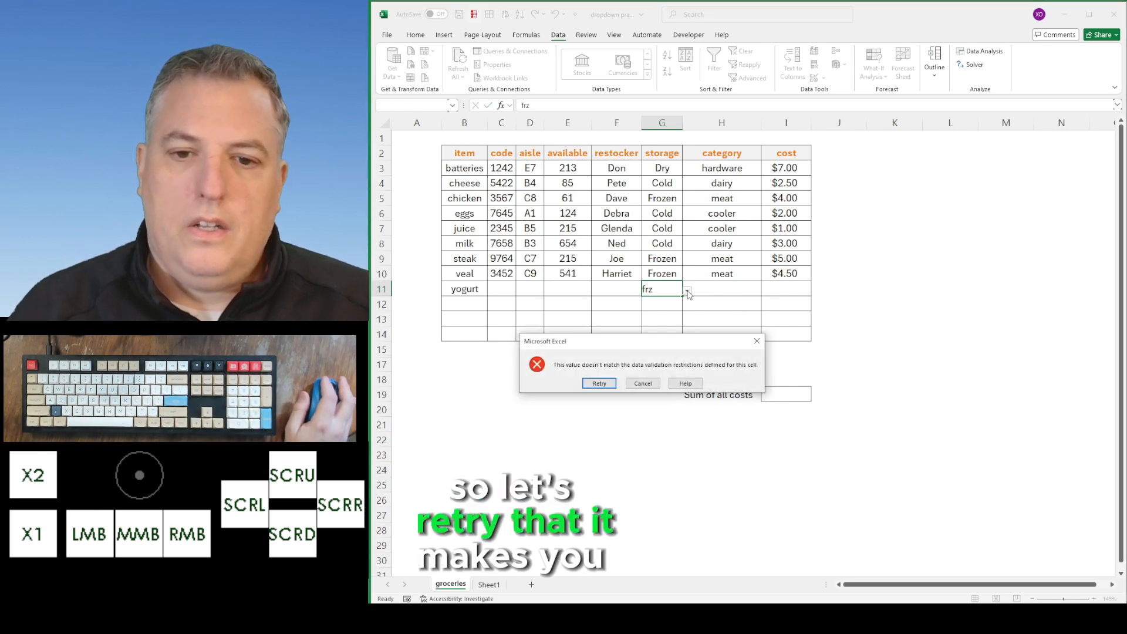
pyautogui.press('Escape')
# Step: Choose Frozen from the storage dropdown list in cell G11 of the yogurt row
pyautogui.click(686, 292)
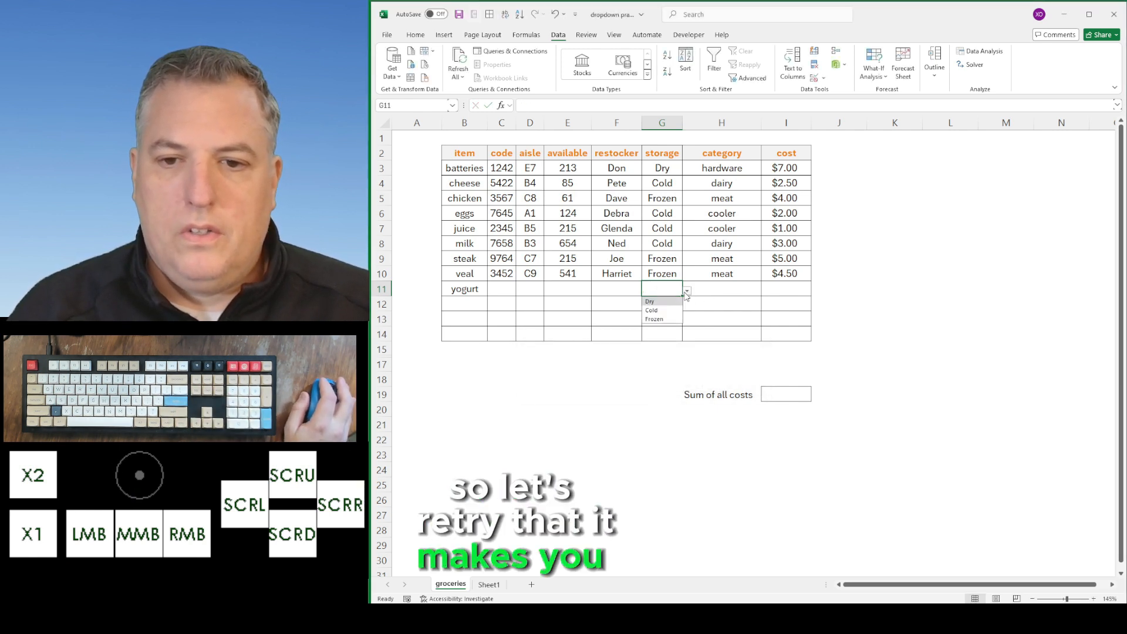
pyautogui.click(670, 320)
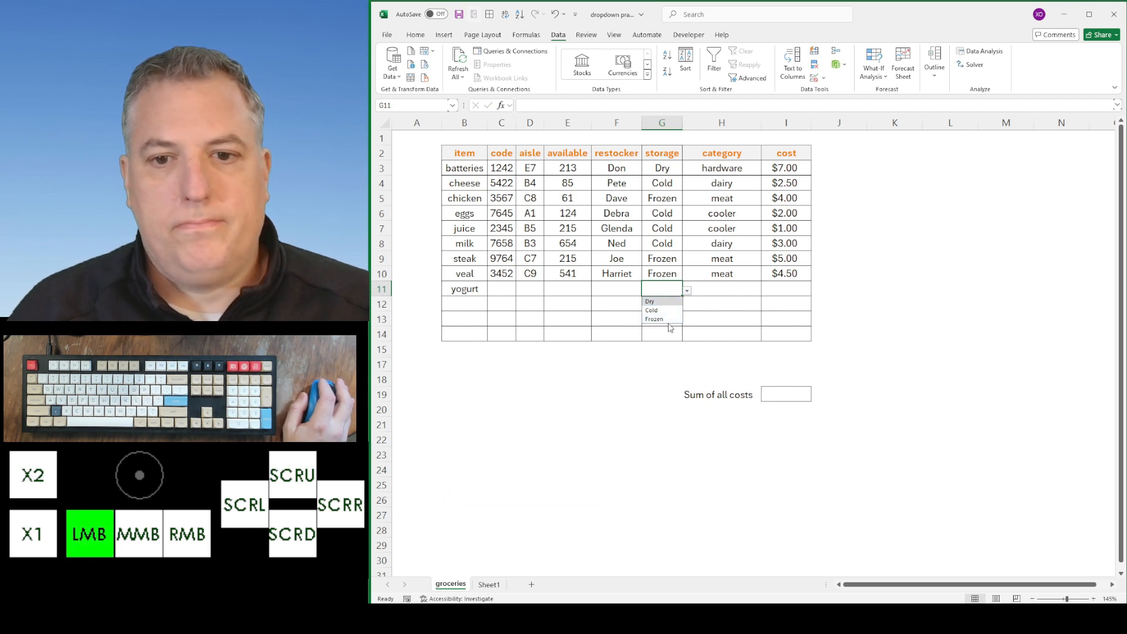
# Step: Apply list data validation to category cell H11 with =Sheet1!$B$2:$B$8 as the source
pyautogui.click(713, 289)
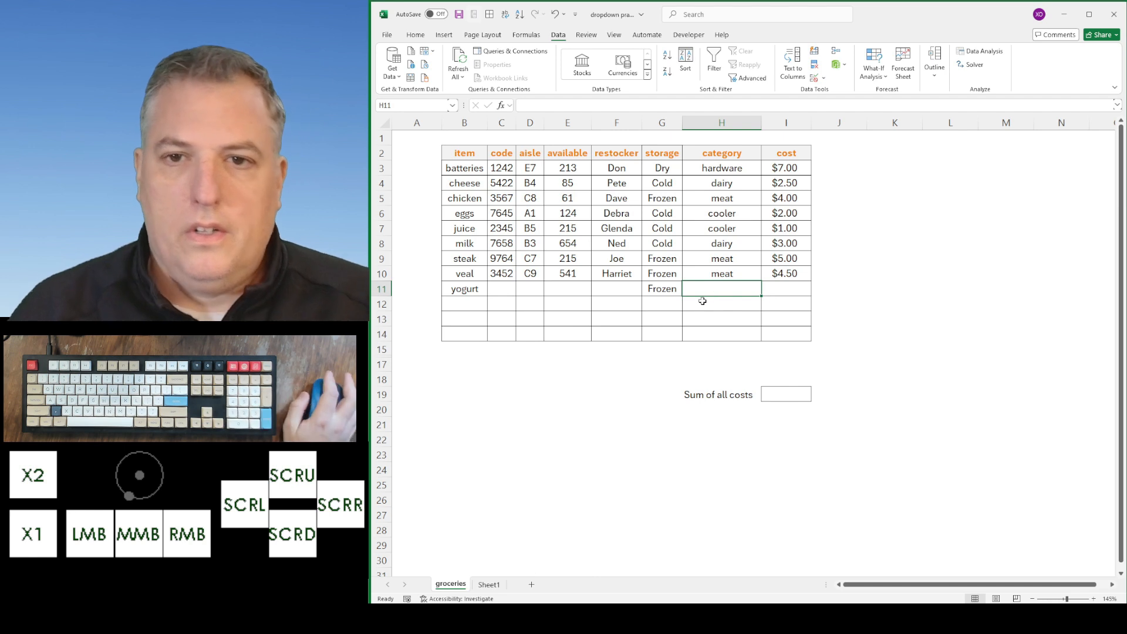
pyautogui.click(824, 78)
pyautogui.click(839, 94)
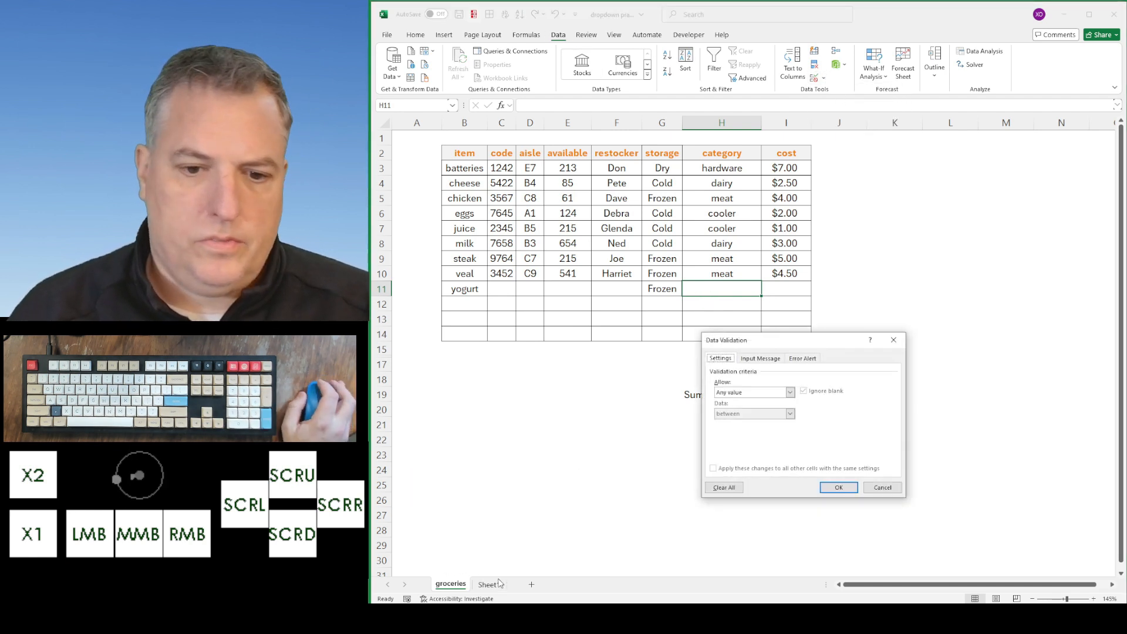
pyautogui.click(791, 392)
pyautogui.click(755, 431)
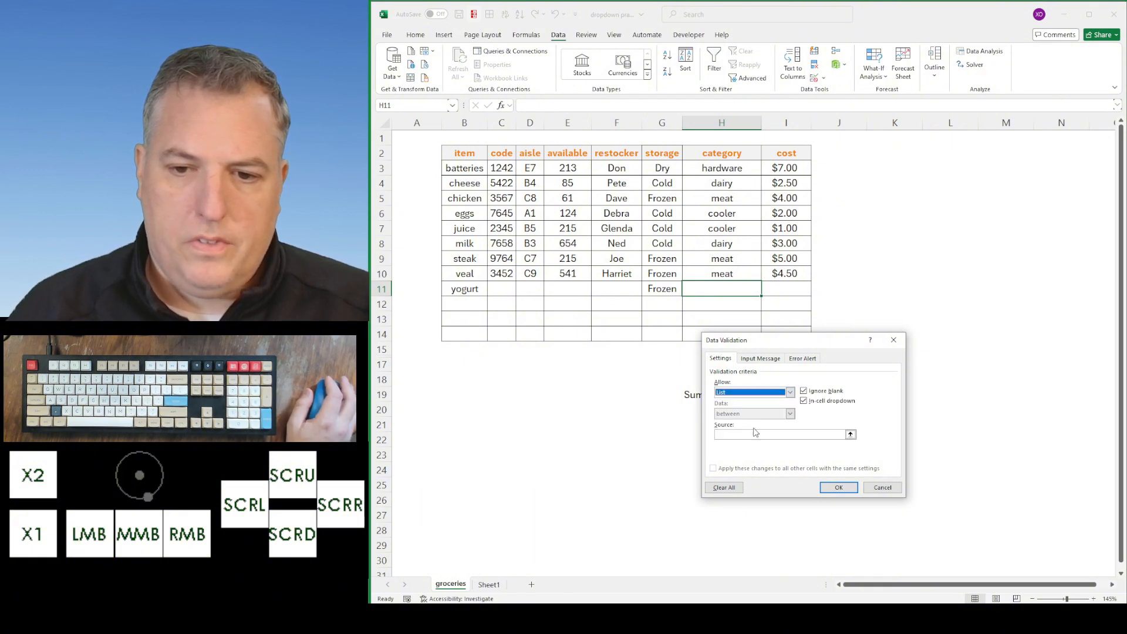
pyautogui.click(742, 436)
pyautogui.click(497, 588)
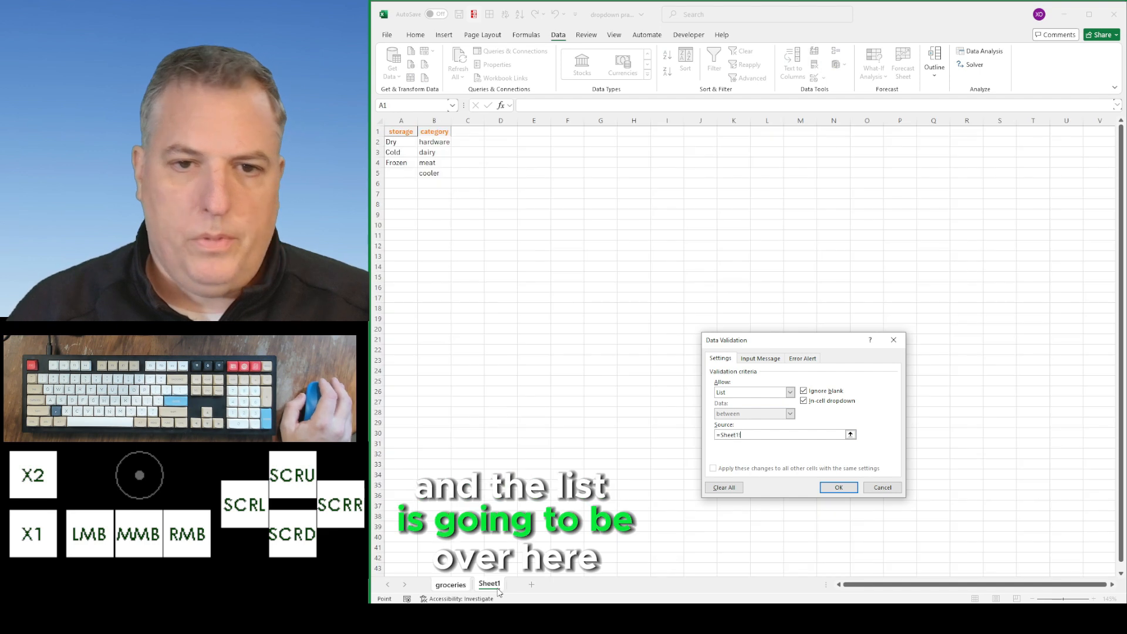
pyautogui.moveTo(441, 142); pyautogui.dragTo(441, 204)
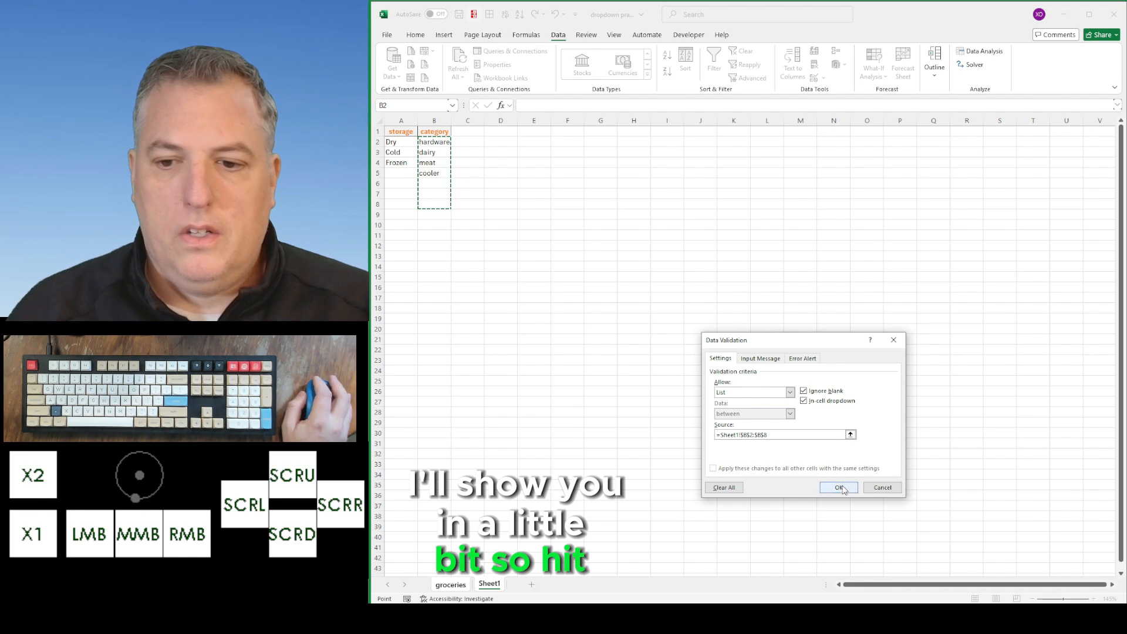
pyautogui.click(839, 488)
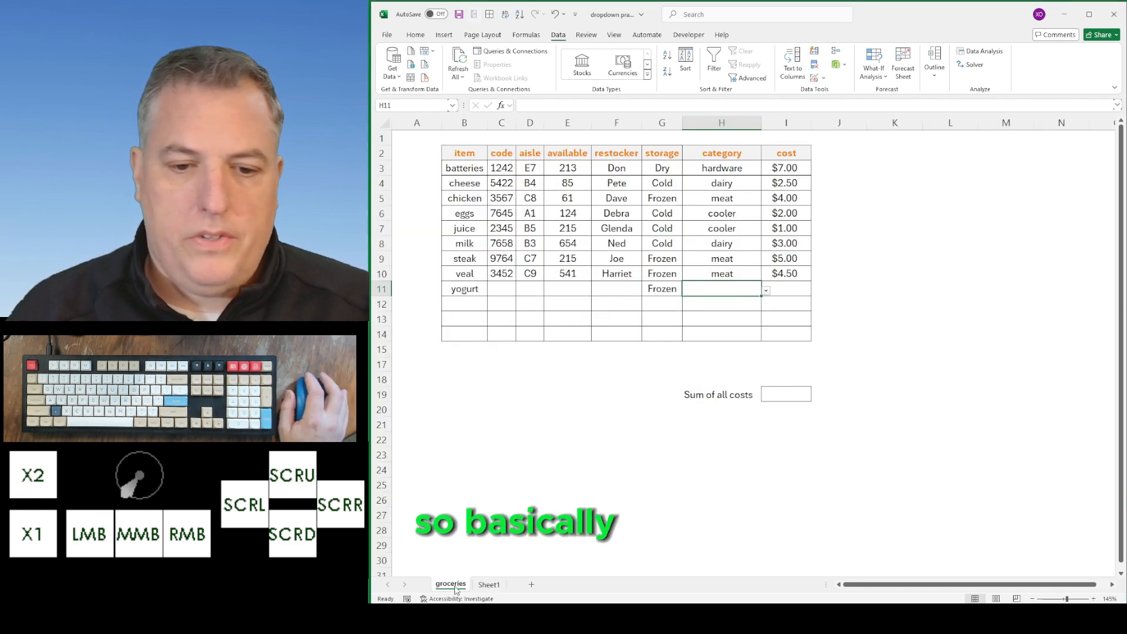
# Step: Add walk in freezer to the category list in cell B6 of Sheet1
pyautogui.click(489, 585)
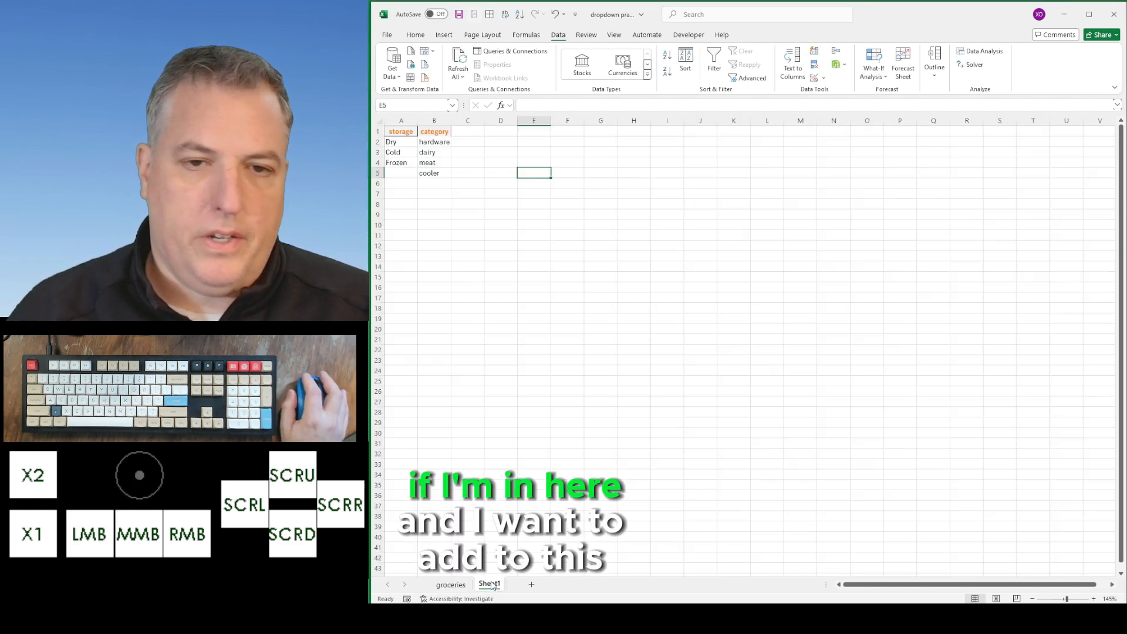
pyautogui.click(435, 183)
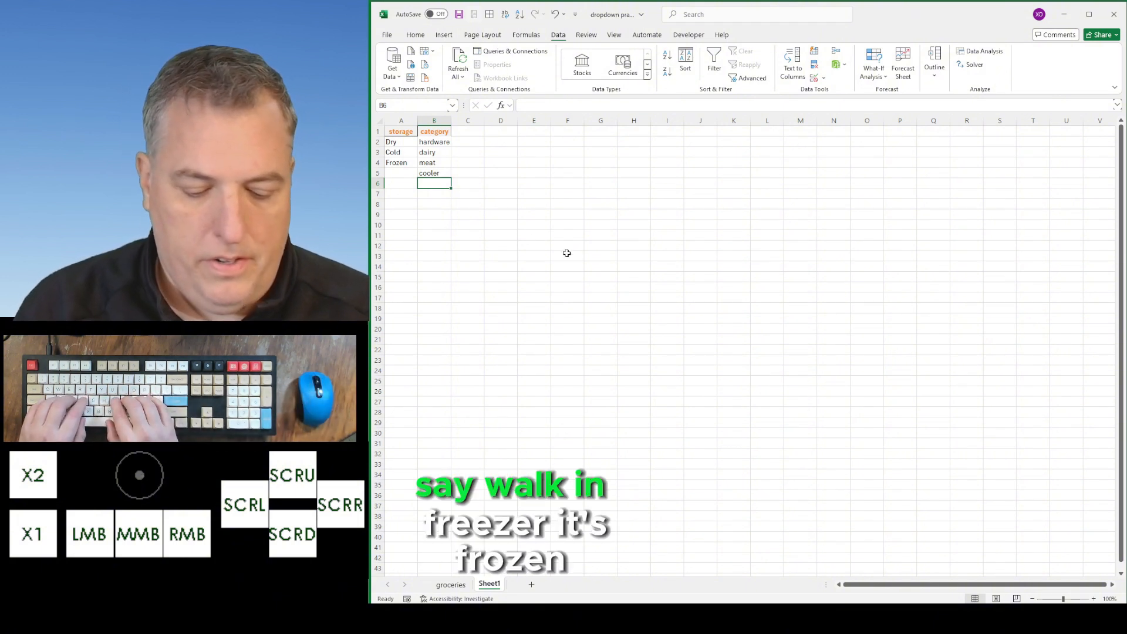
pyautogui.write('walk in')
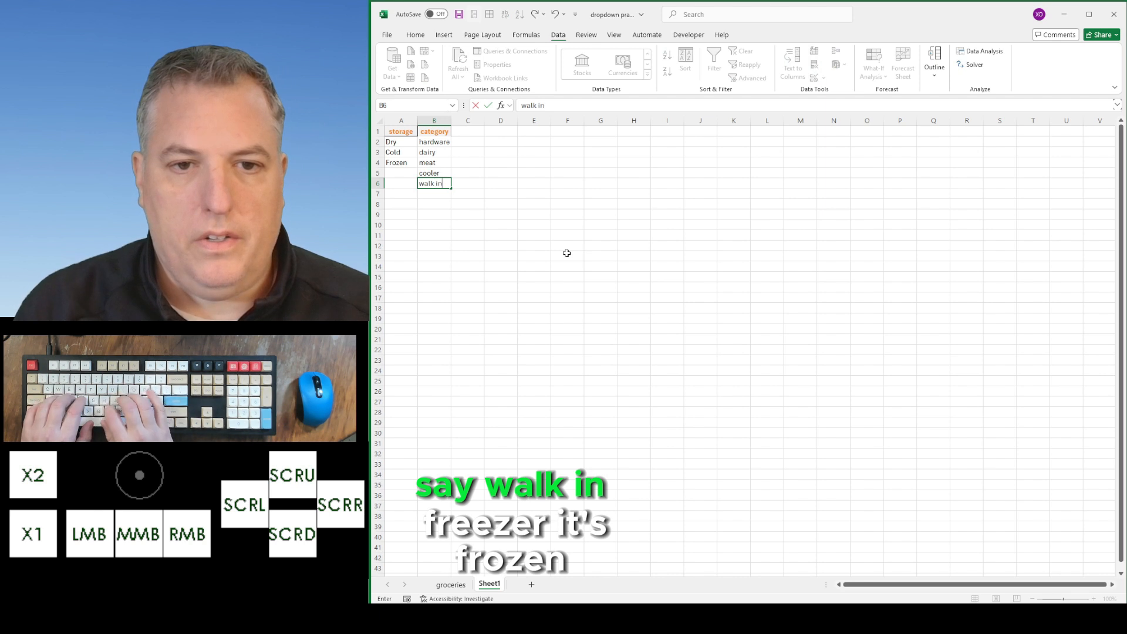
pyautogui.write(' freezer')
pyautogui.press('Return')
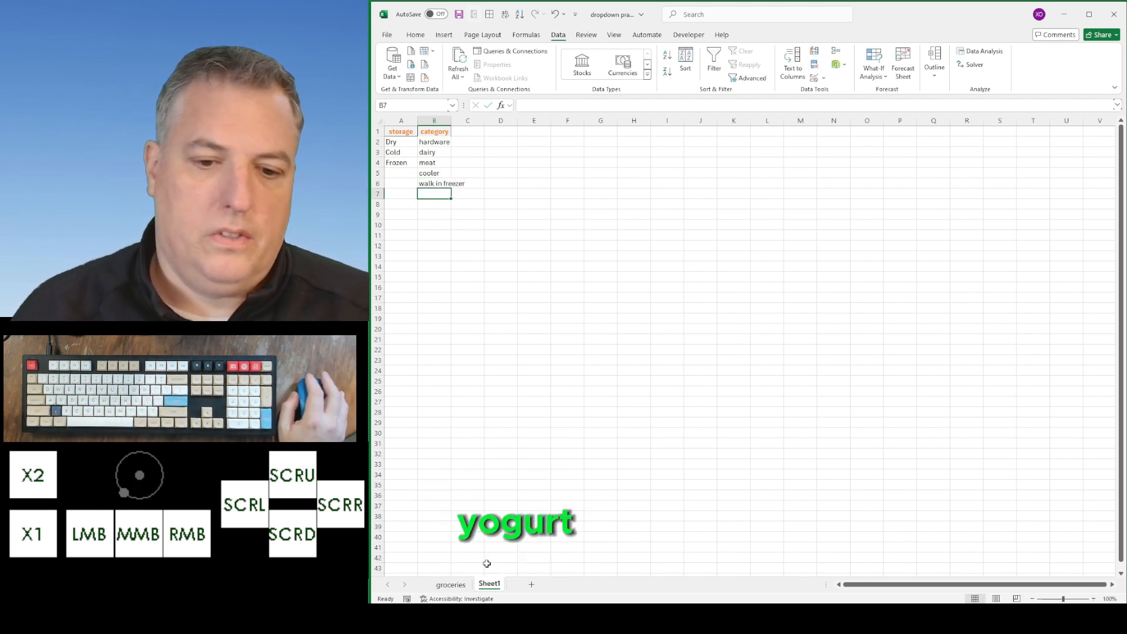
# Step: Check the options offered by the category dropdown in cell H11 of the groceries sheet
pyautogui.click(453, 586)
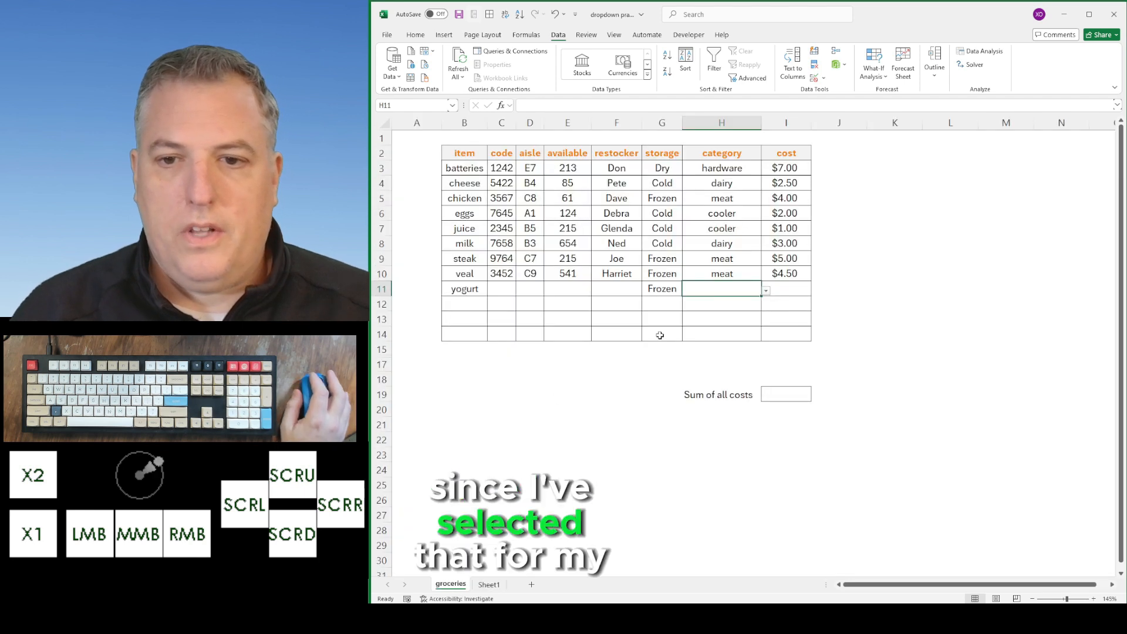
pyautogui.click(766, 291)
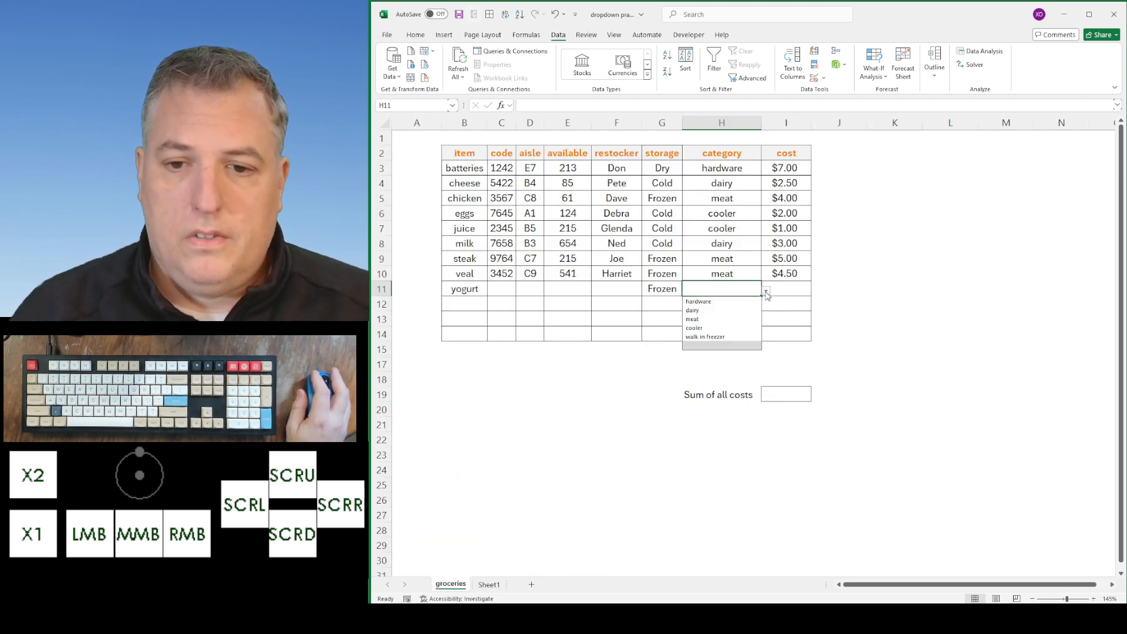
pyautogui.click(721, 345)
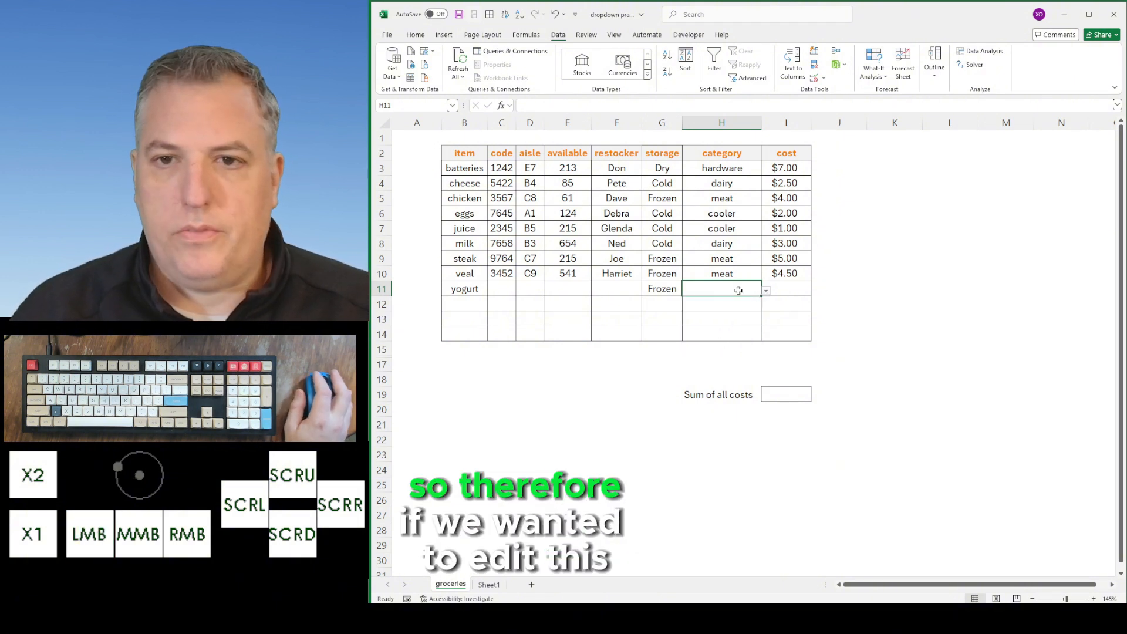
# Step: Change the validation source of cell H11 to =Sheet1!$B$2:$B$6 and choose dairy from its dropdown list
pyautogui.click(824, 78)
pyautogui.click(850, 92)
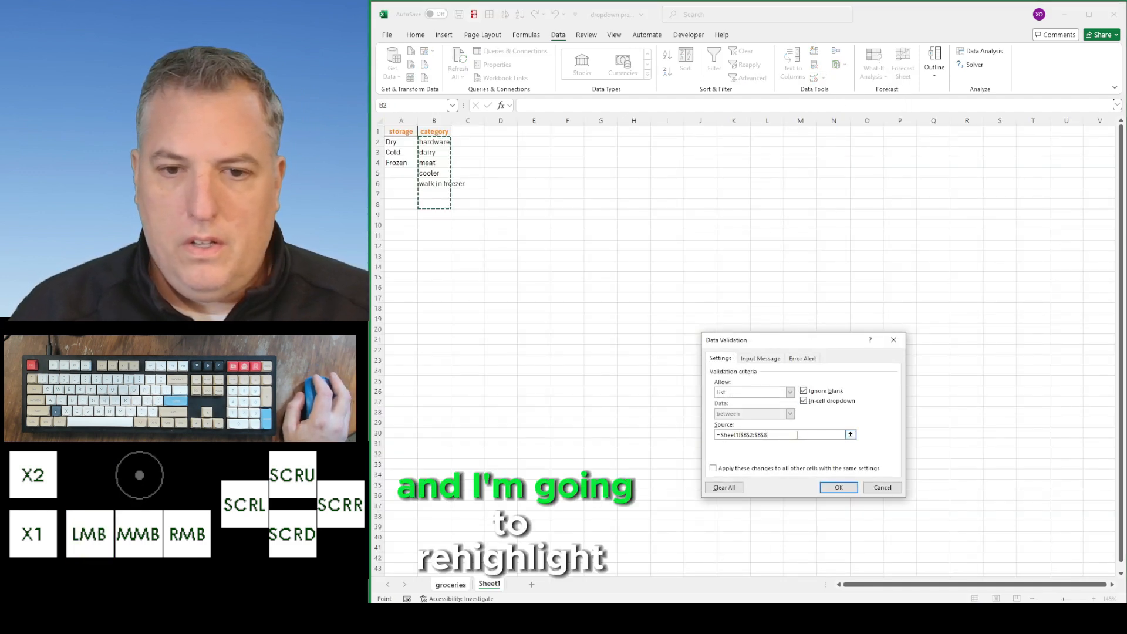
pyautogui.moveTo(445, 184); pyautogui.dragTo(438, 146)
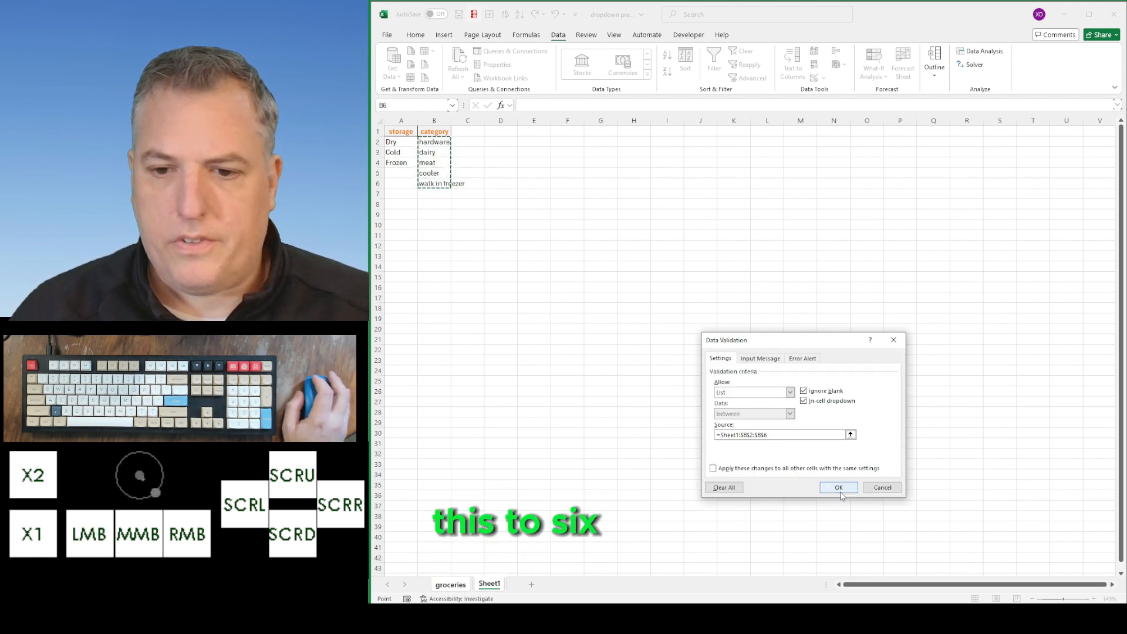
pyautogui.click(839, 489)
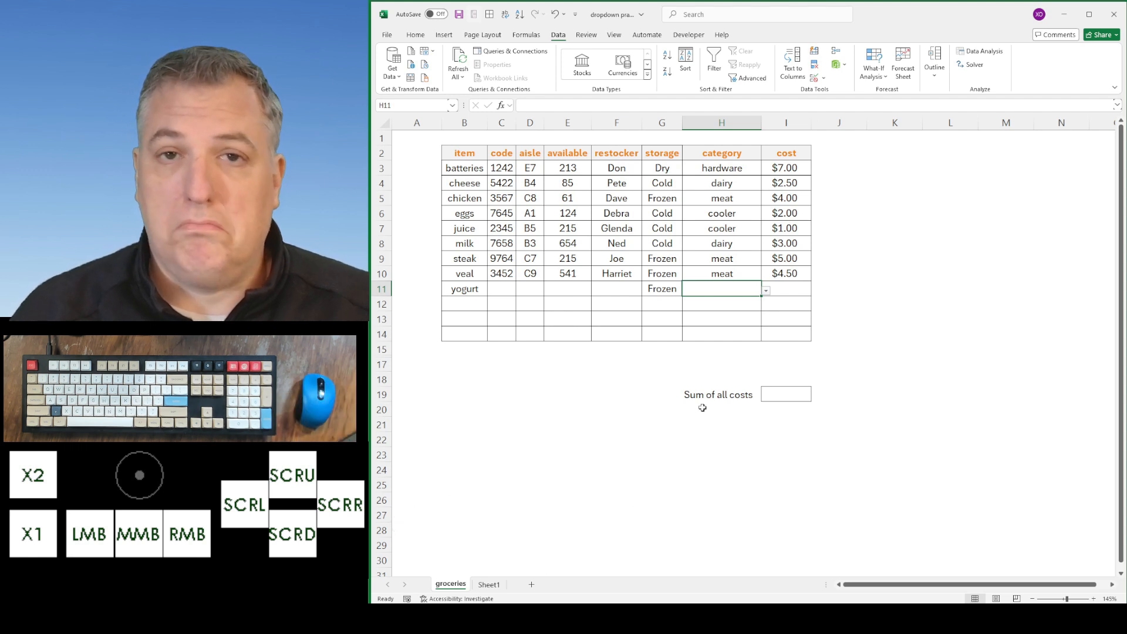
pyautogui.click(765, 292)
pyautogui.click(727, 311)
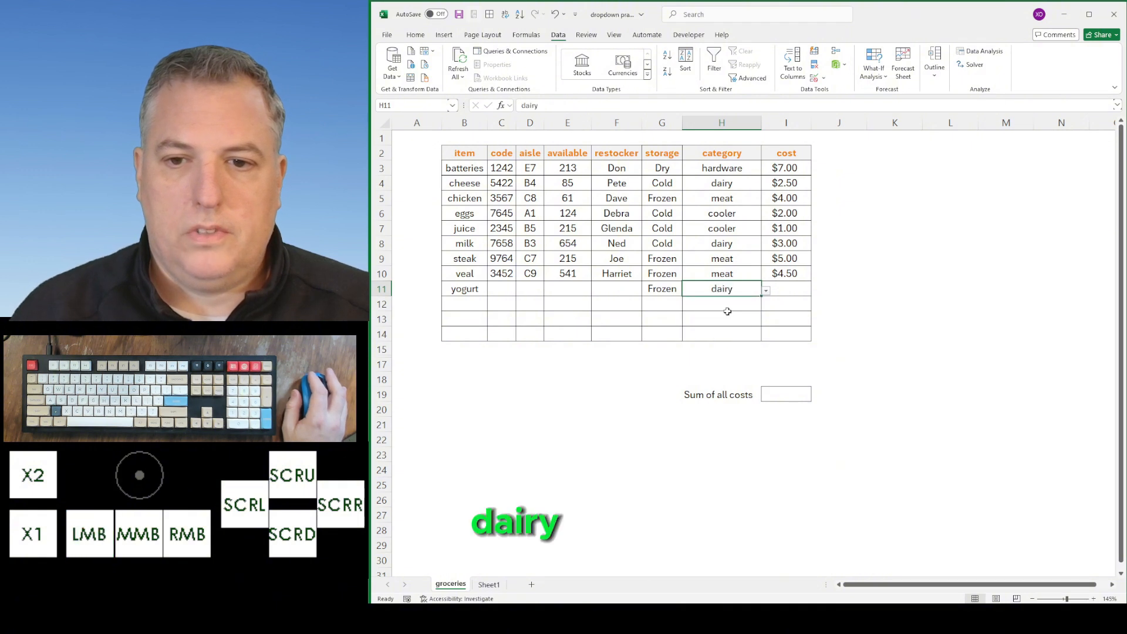
# Step: Check the empty storage and category cells below the yogurt row for dropdown lists
pyautogui.click(727, 312)
pyautogui.click(661, 317)
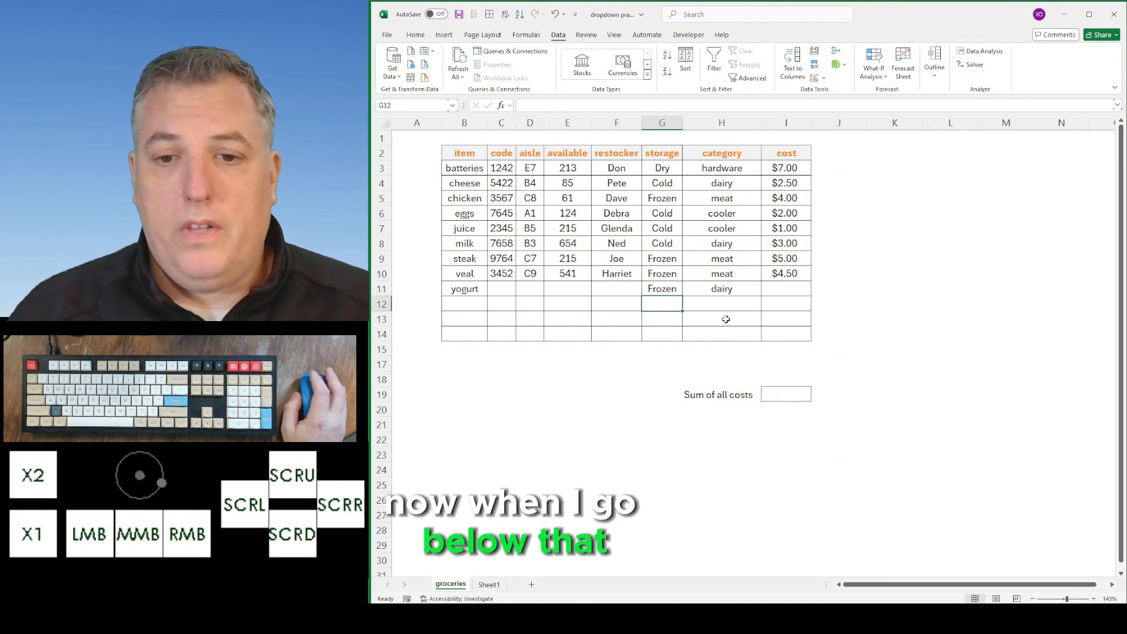
pyautogui.click(709, 319)
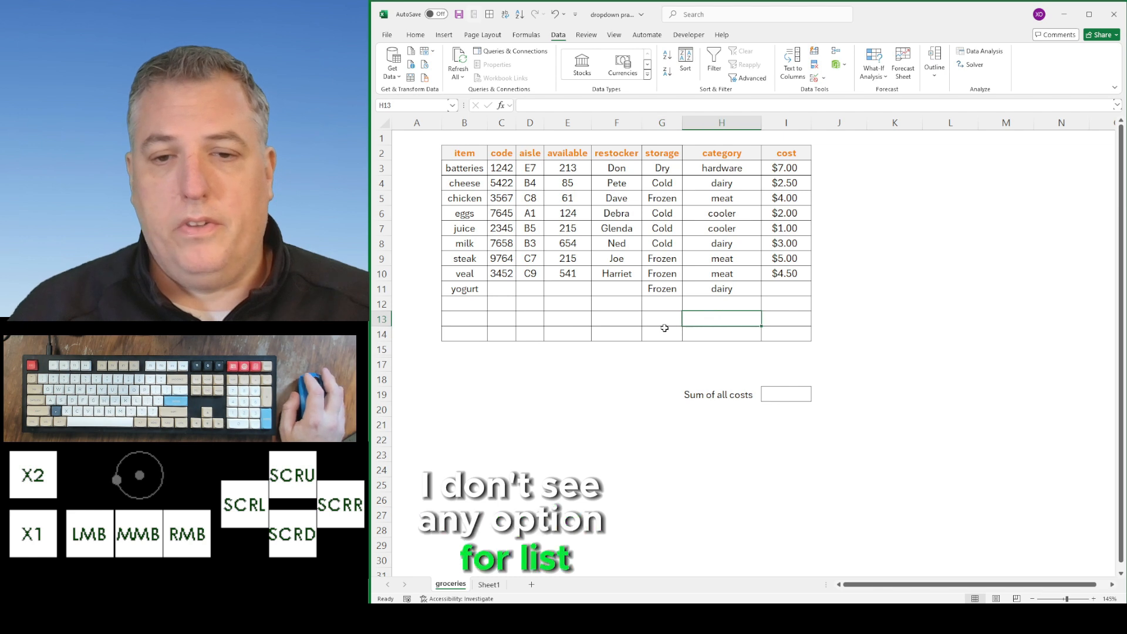
pyautogui.click(662, 331)
pyautogui.click(717, 330)
pyautogui.click(672, 286)
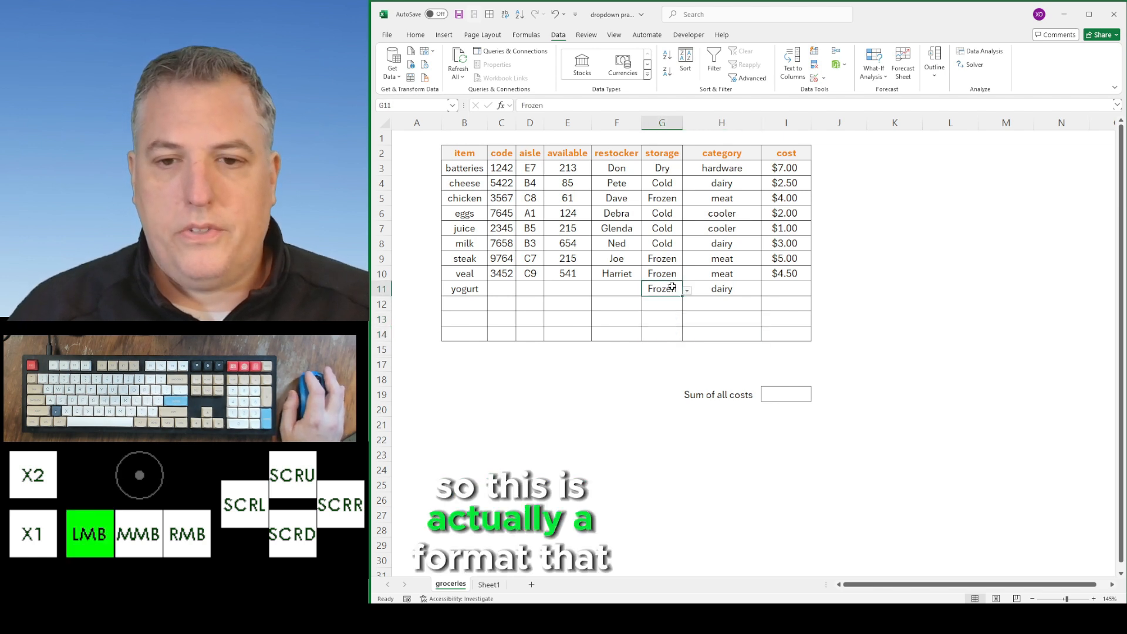
# Step: Copy cells G11:H11, paste only their validation into G12:H14, and check the pasted cells for dropdowns
pyautogui.moveTo(719, 286); pyautogui.dragTo(646, 287)
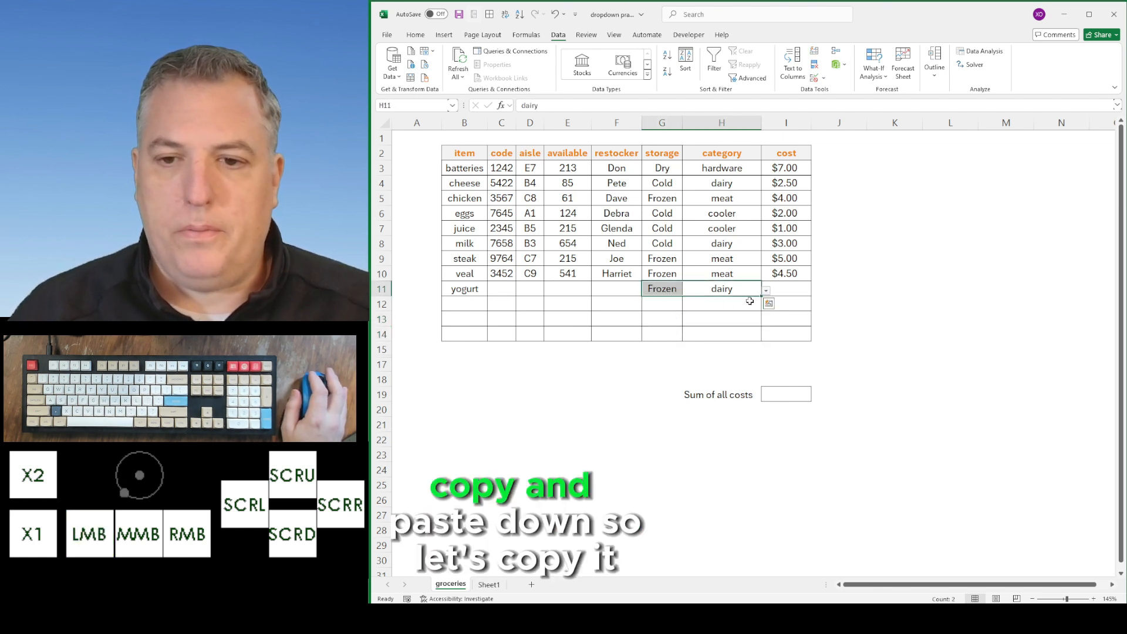
pyautogui.rightClick(708, 290)
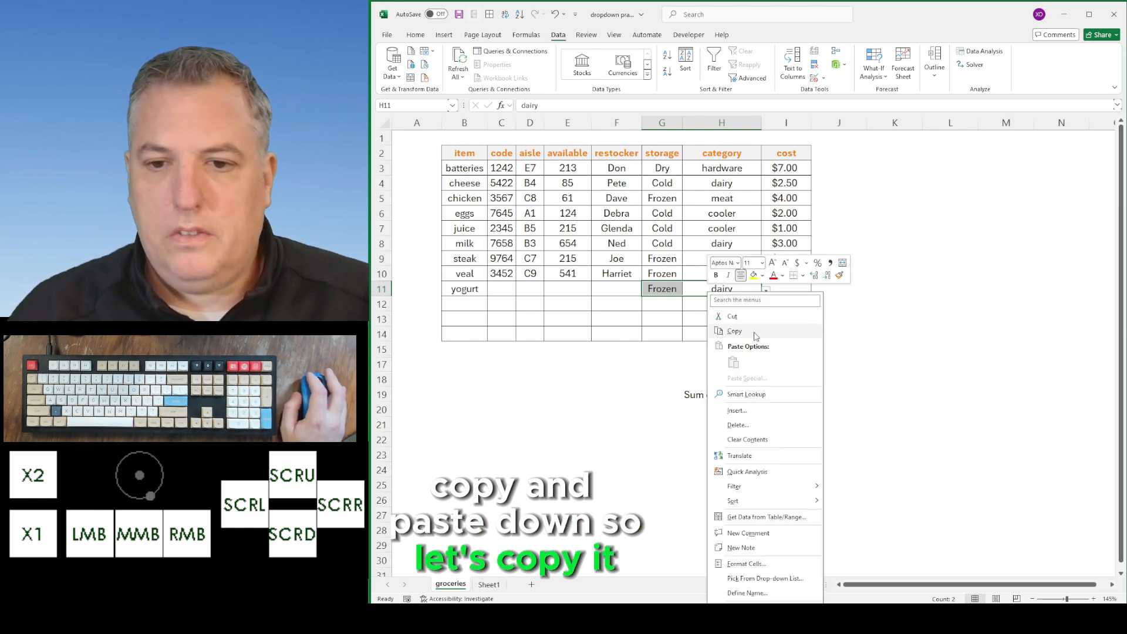
pyautogui.click(755, 335)
pyautogui.moveTo(667, 302); pyautogui.dragTo(711, 329)
pyautogui.rightClick(712, 336)
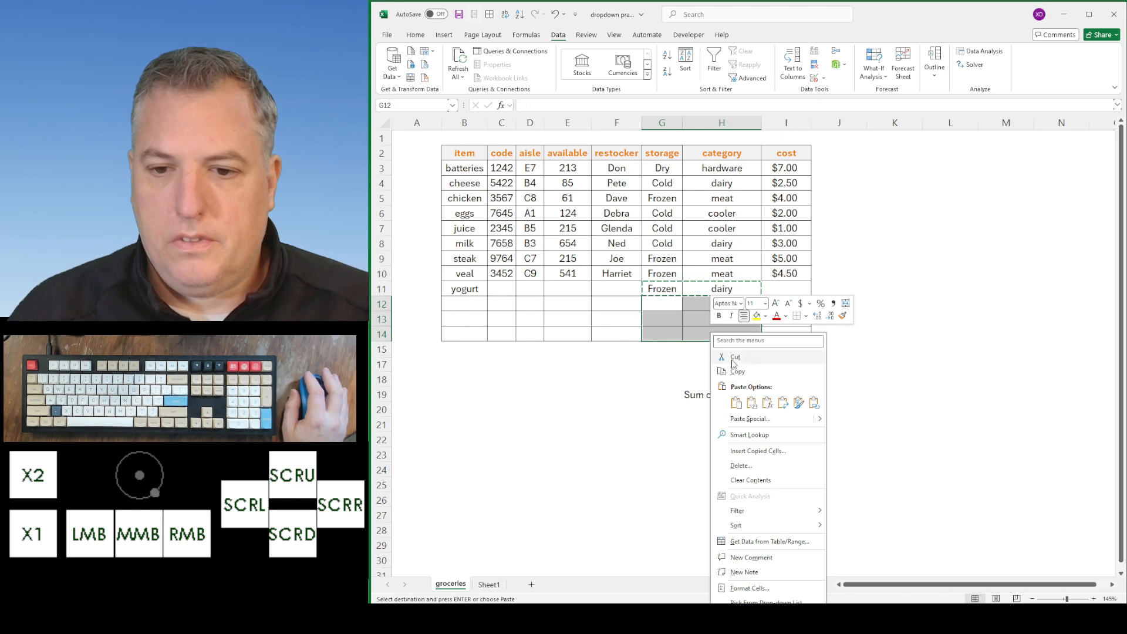
pyautogui.moveTo(819, 420)
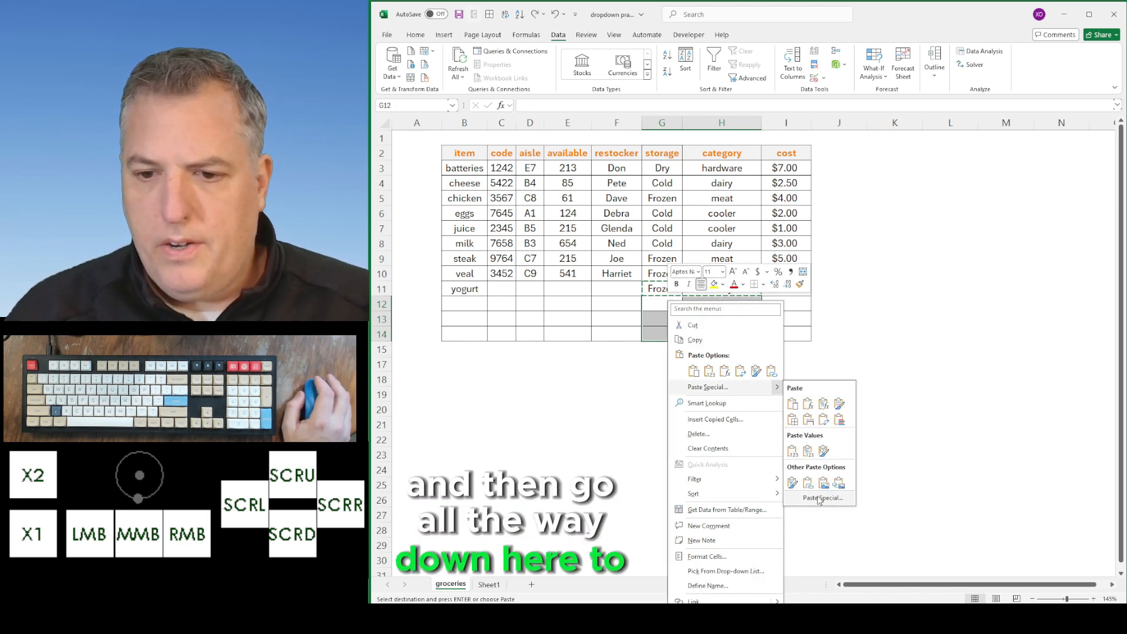
pyautogui.click(818, 500)
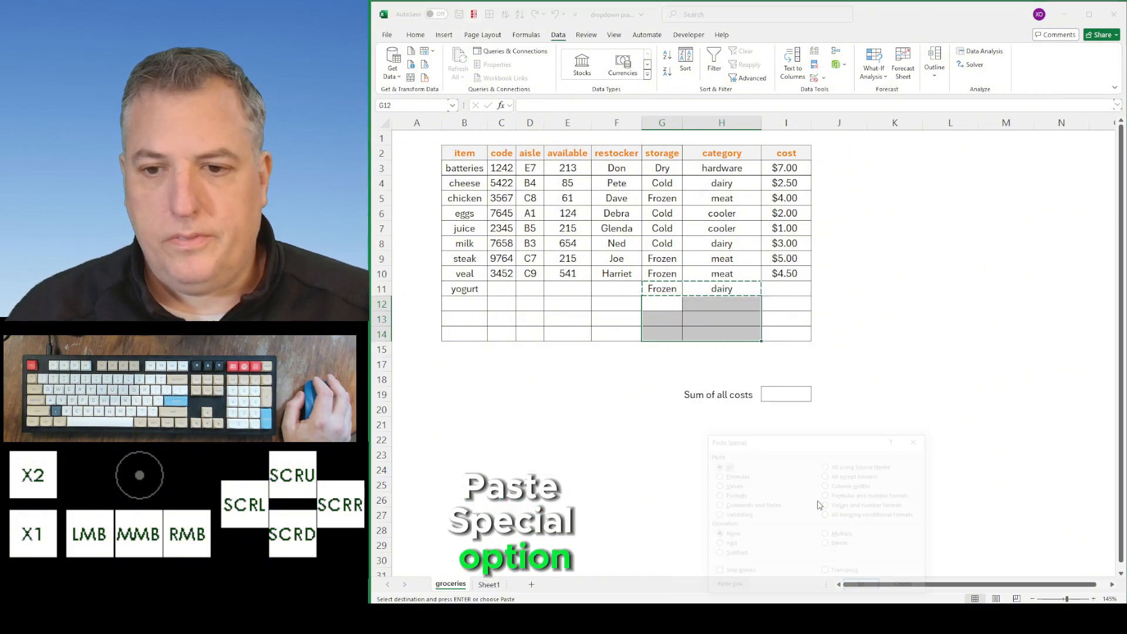
pyautogui.click(716, 514)
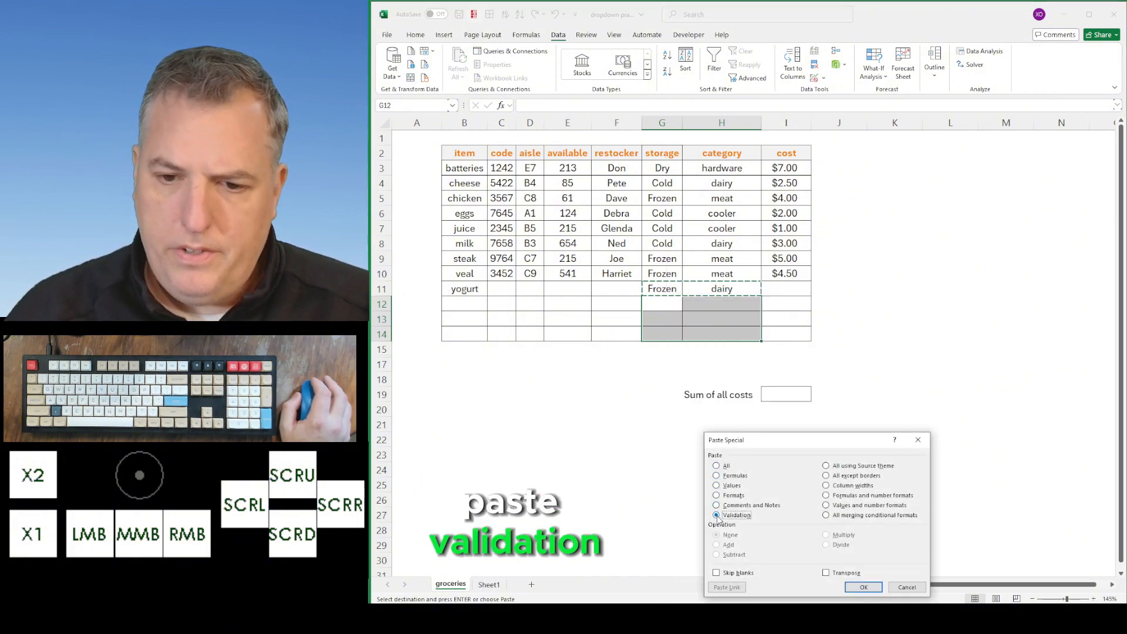
pyautogui.click(863, 587)
pyautogui.click(673, 313)
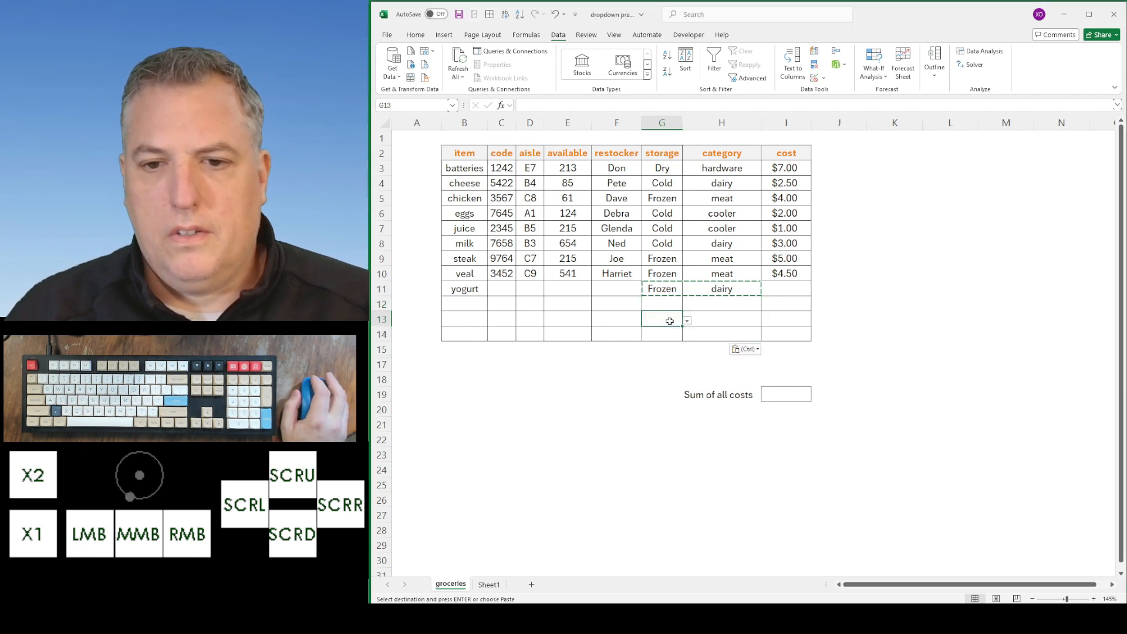
pyautogui.click(737, 305)
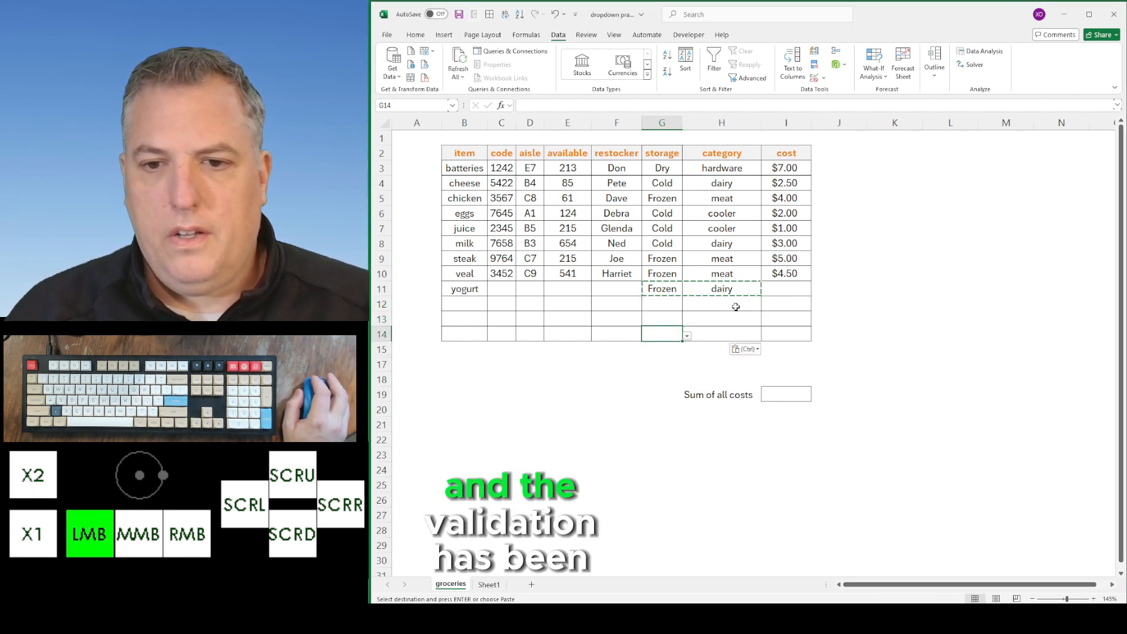
# Step: Choose hardware as the category in H12 and Cold as the storage in G12, and paste the copied cells over them
pyautogui.click(731, 336)
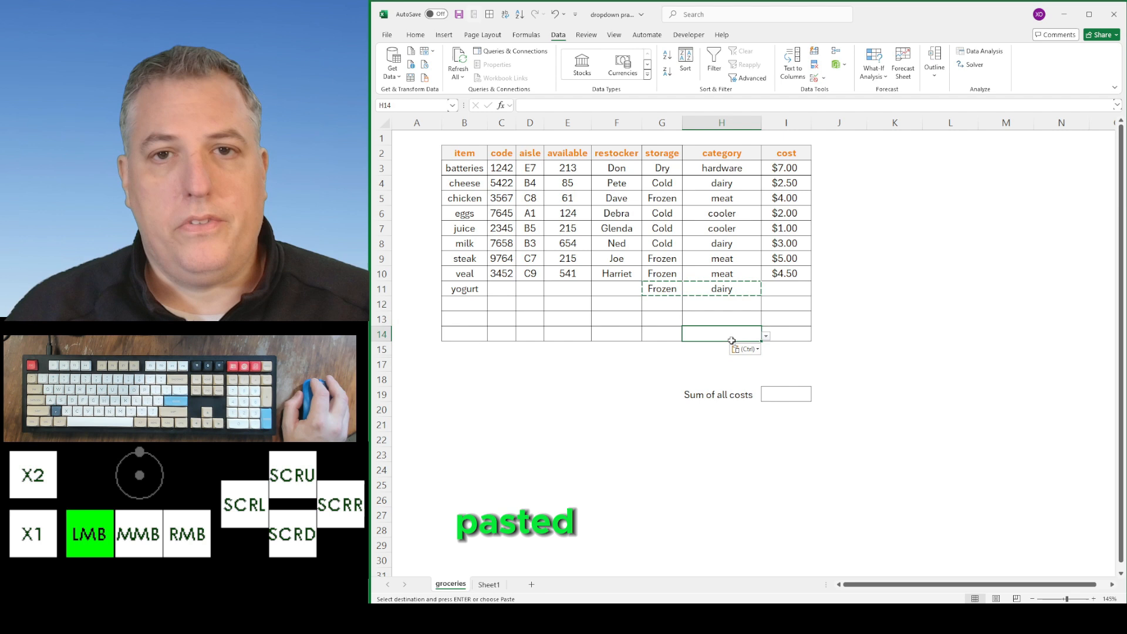
pyautogui.click(744, 309)
pyautogui.click(766, 306)
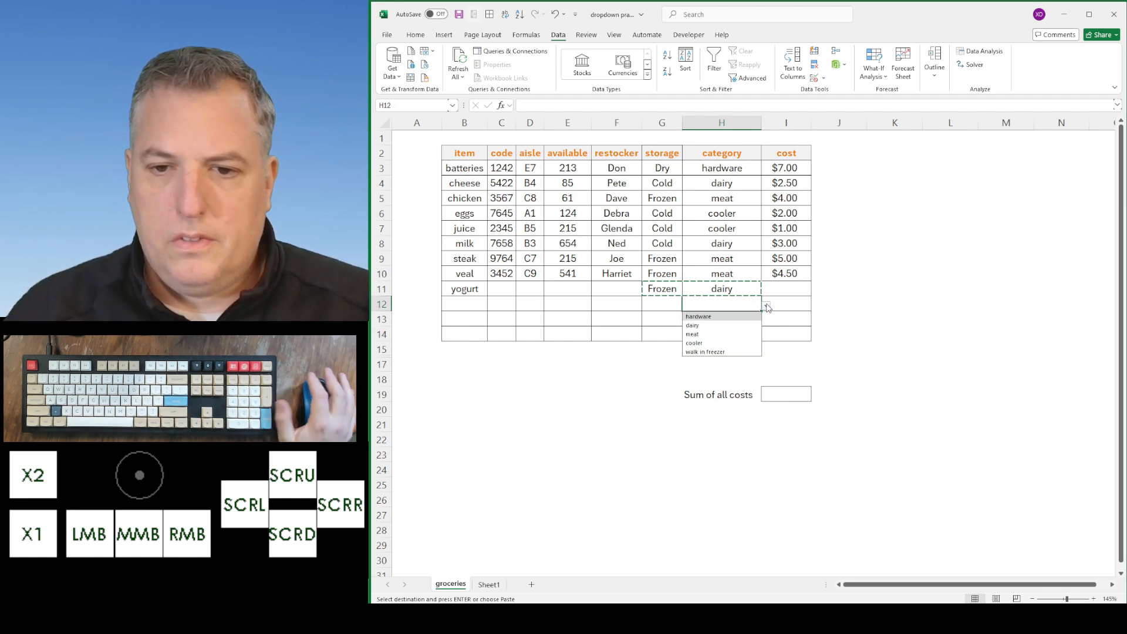
pyautogui.click(698, 317)
pyautogui.click(686, 309)
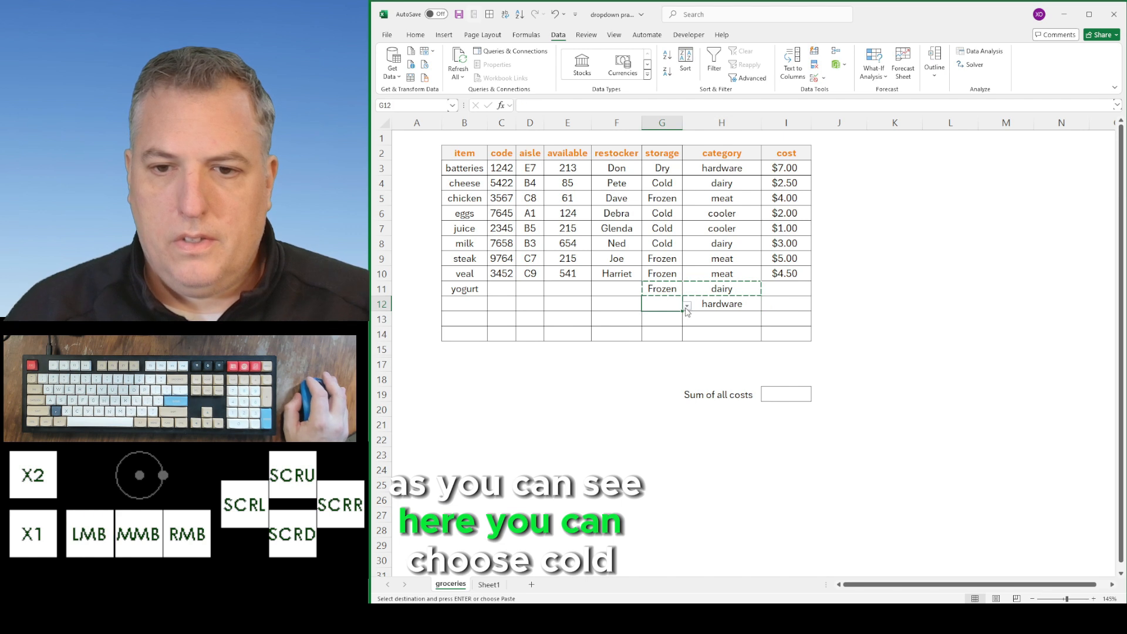
pyautogui.click(673, 327)
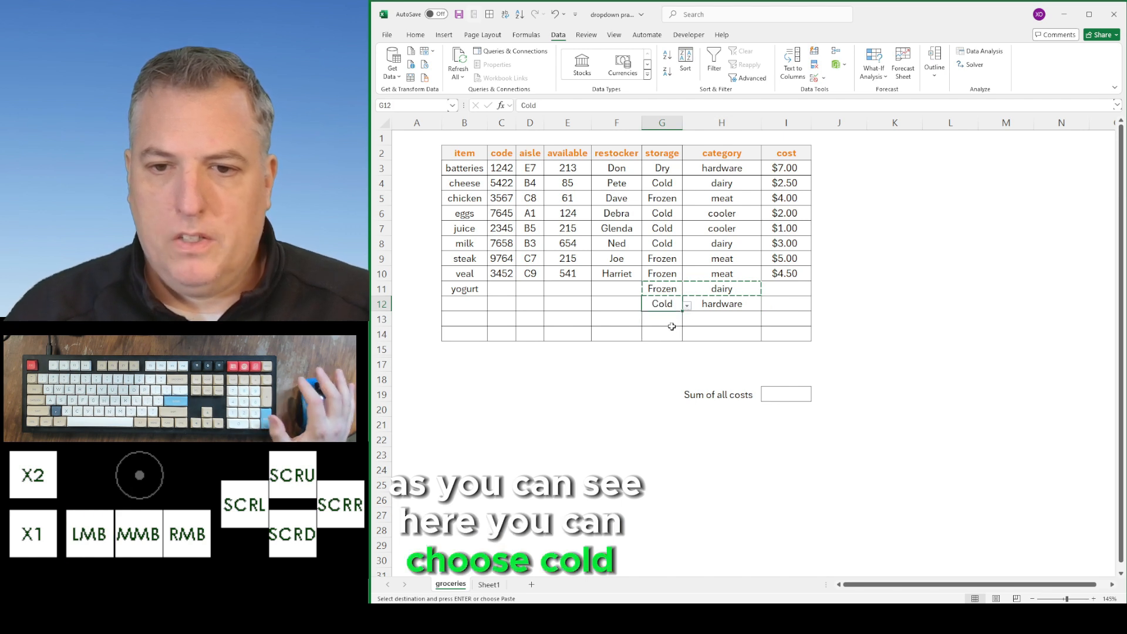
pyautogui.press('Return')
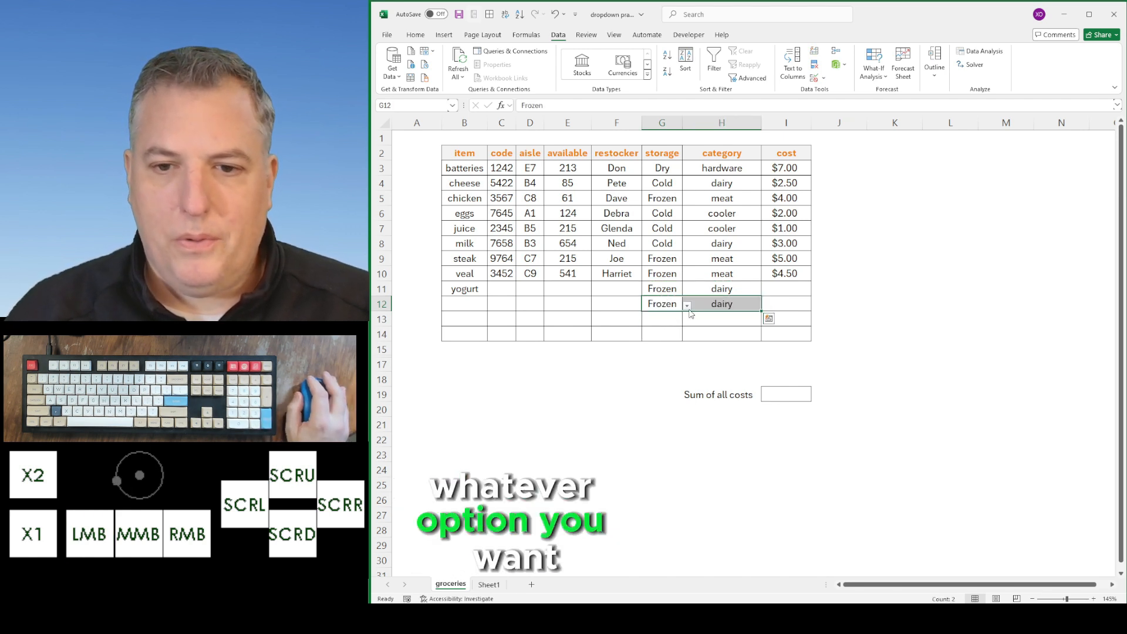
# Step: Choose Cold as the storage in G12 and hardware as the category in H12 from their dropdown lists
pyautogui.click(687, 305)
pyautogui.click(673, 327)
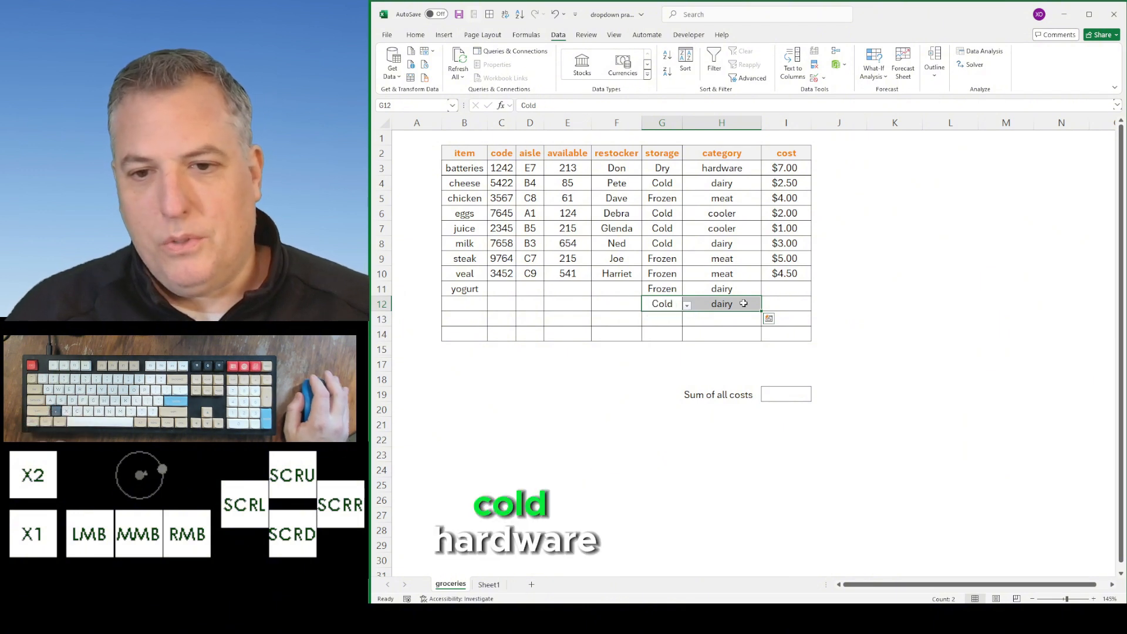
pyautogui.click(743, 303)
pyautogui.click(766, 306)
pyautogui.click(741, 316)
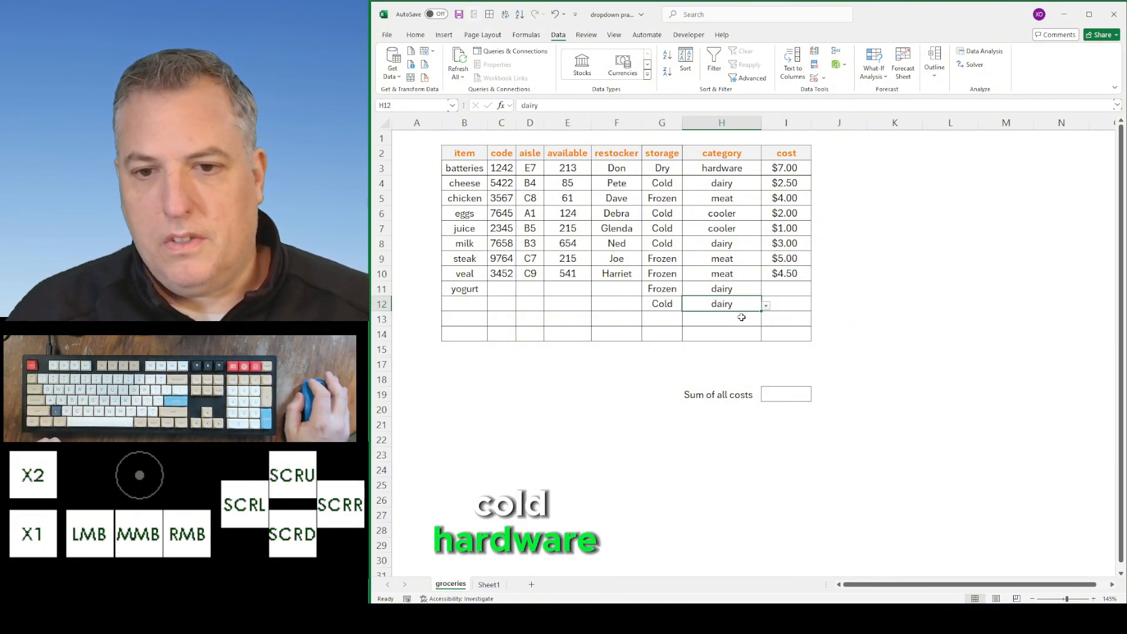
# Step: Choose Dry as the storage in G13 and walk in freezer as the category in H13
pyautogui.click(669, 319)
pyautogui.click(686, 321)
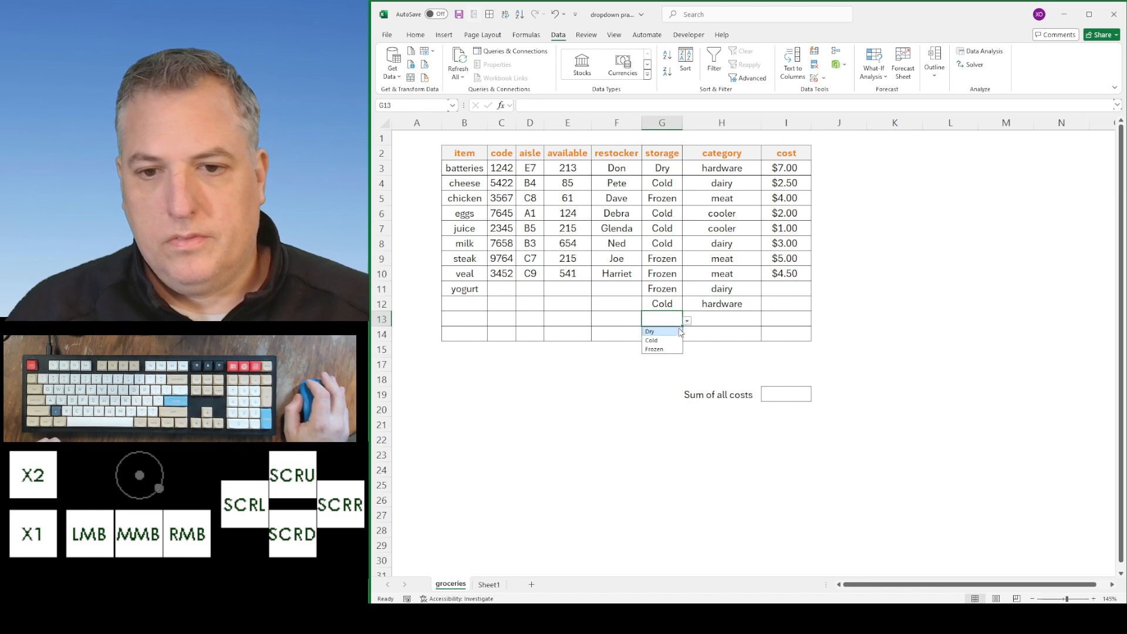
pyautogui.click(651, 331)
pyautogui.click(701, 321)
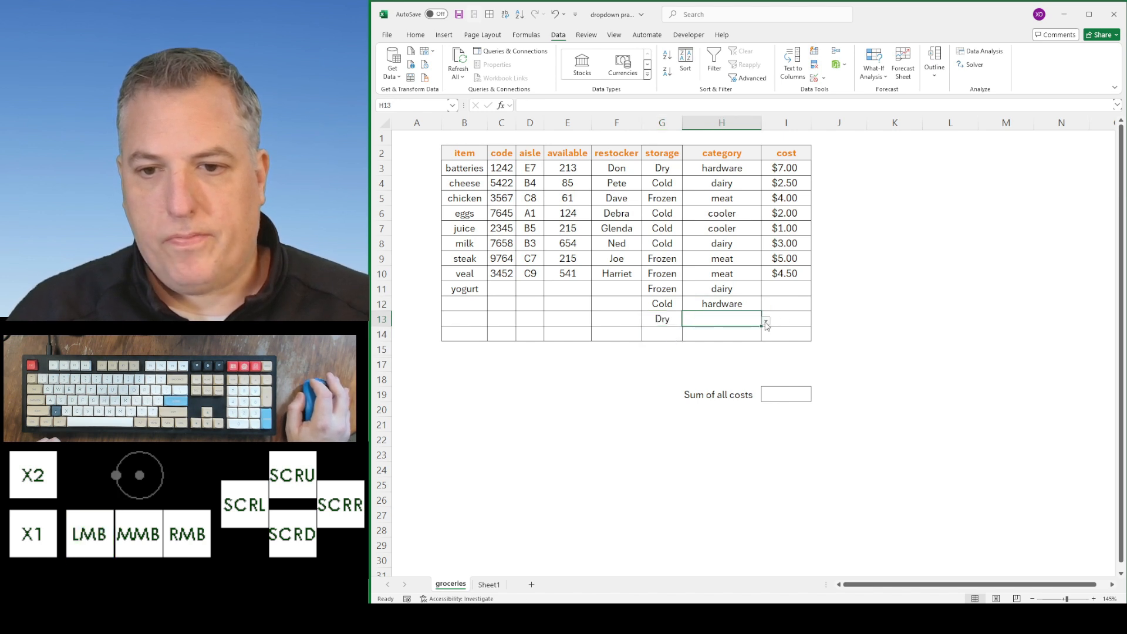
pyautogui.click(766, 322)
pyautogui.click(720, 367)
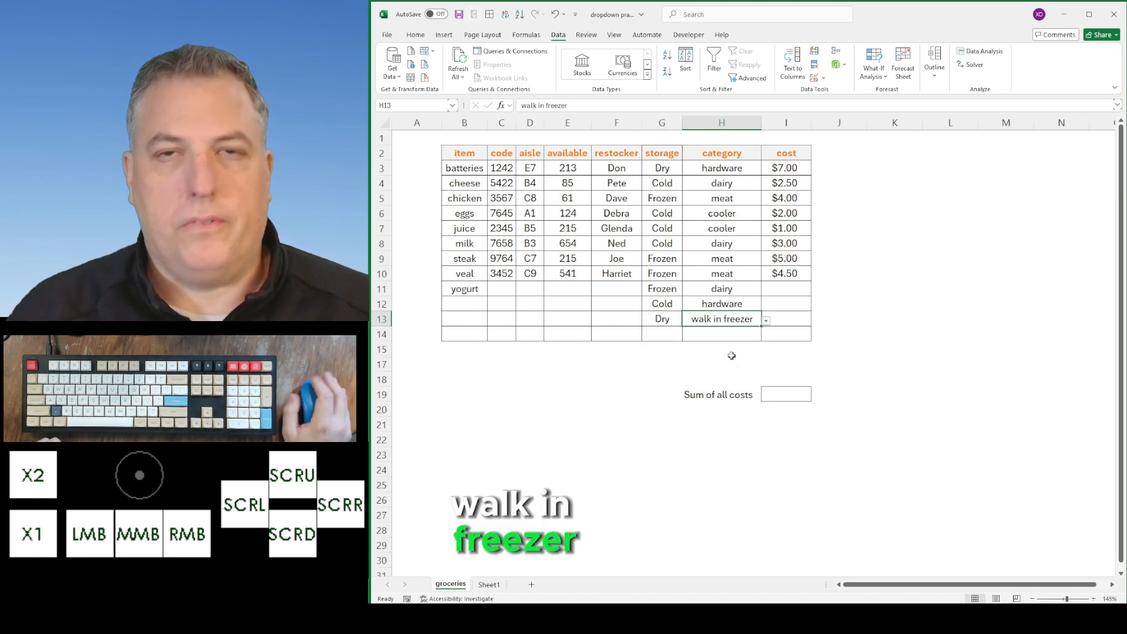
pyautogui.click(844, 317)
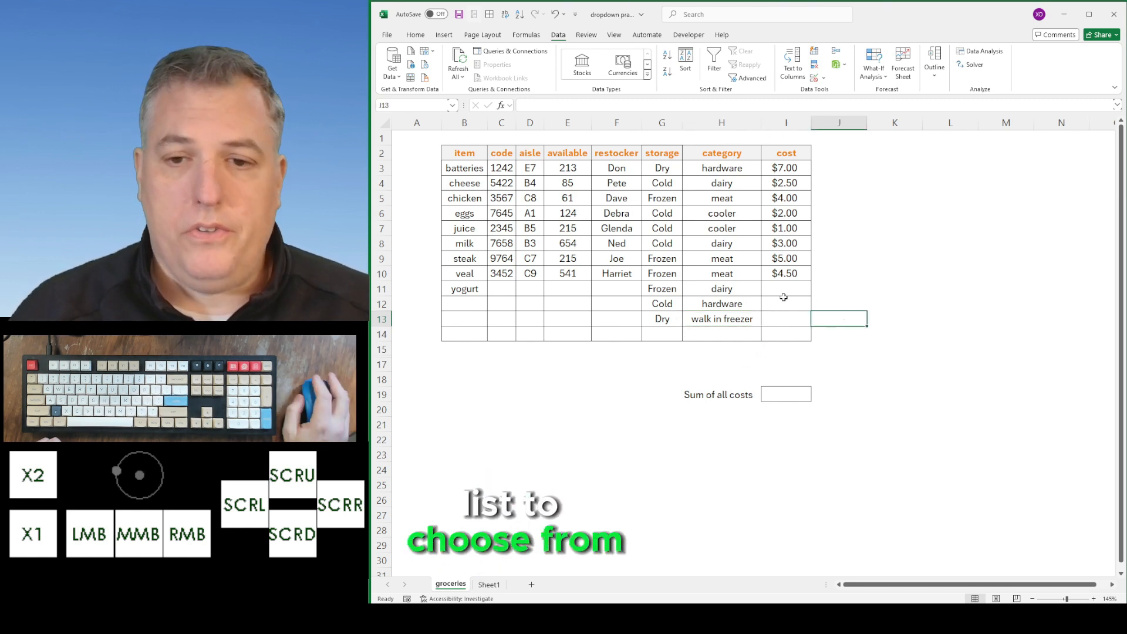
# Step: Check the storage and category cells of the batteries and cheese rows for dropdown lists
pyautogui.click(701, 289)
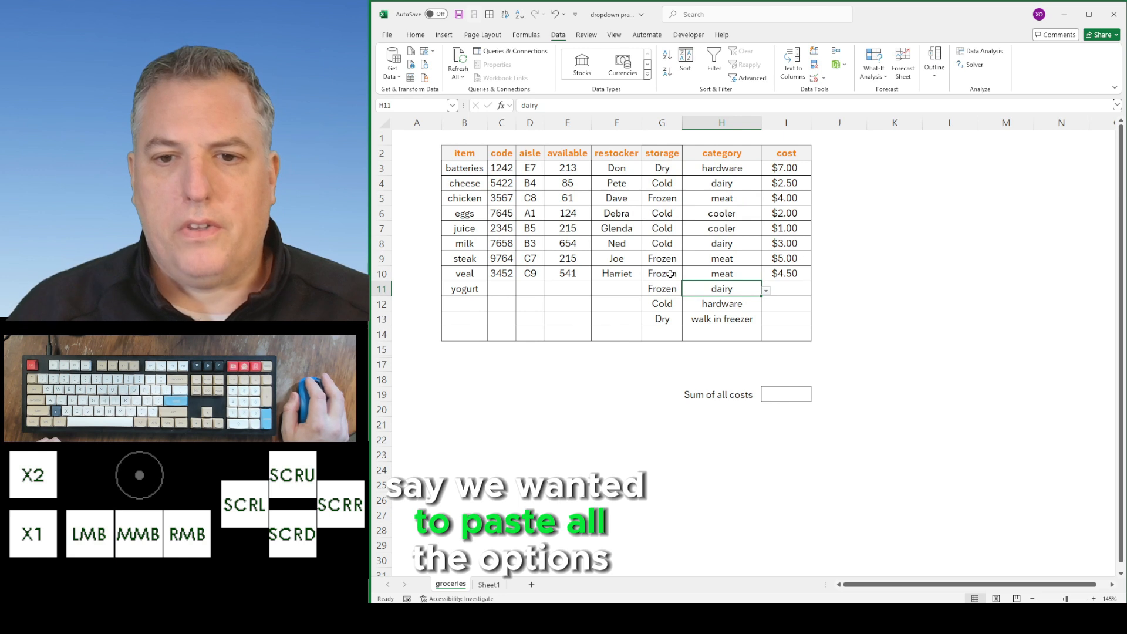
pyautogui.moveTo(670, 274); pyautogui.dragTo(723, 169)
pyautogui.click(722, 169)
pyautogui.click(668, 171)
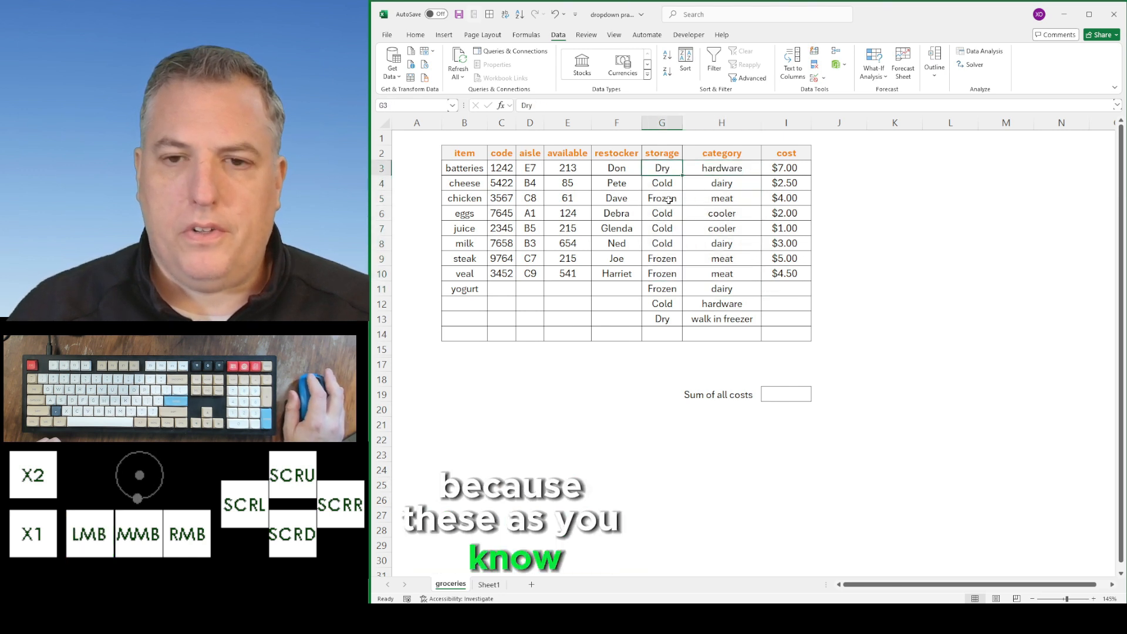
pyautogui.click(663, 183)
pyautogui.click(721, 184)
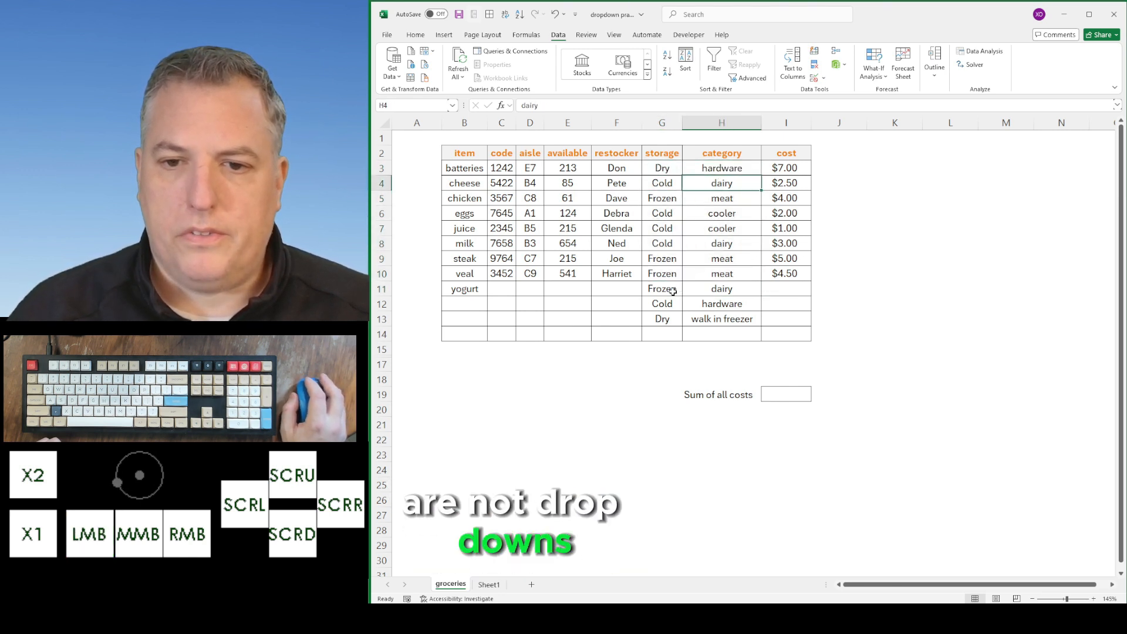
# Step: Copy cells G11:H11 and paste only their validation into the filled storage and category cells G3:H10
pyautogui.moveTo(672, 291); pyautogui.dragTo(733, 289)
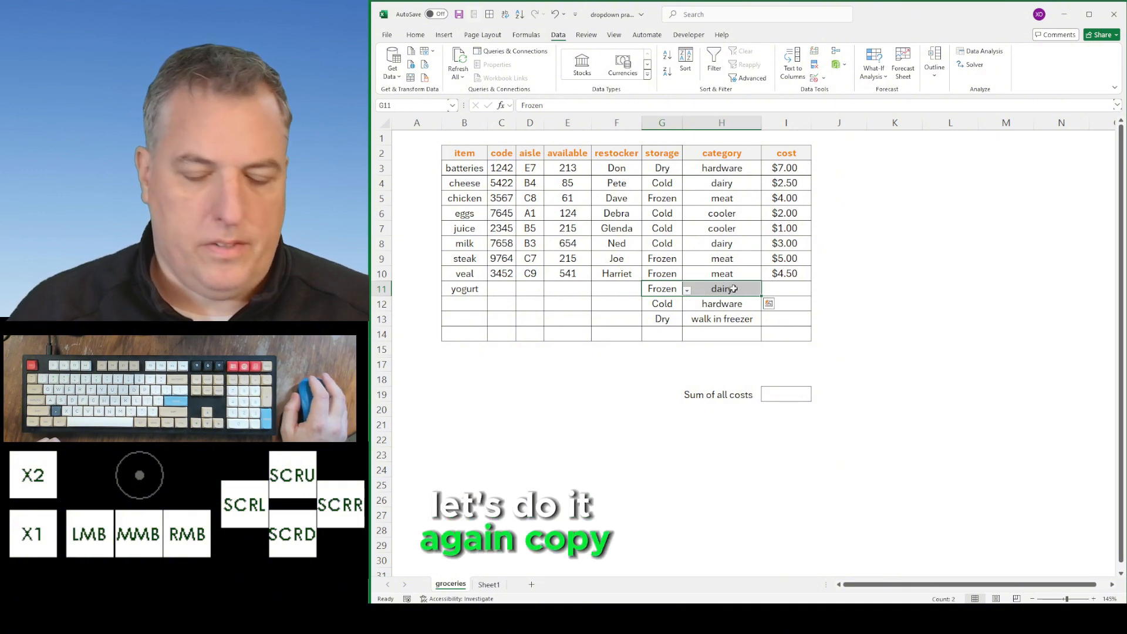
pyautogui.rightClick(733, 289)
pyautogui.click(782, 325)
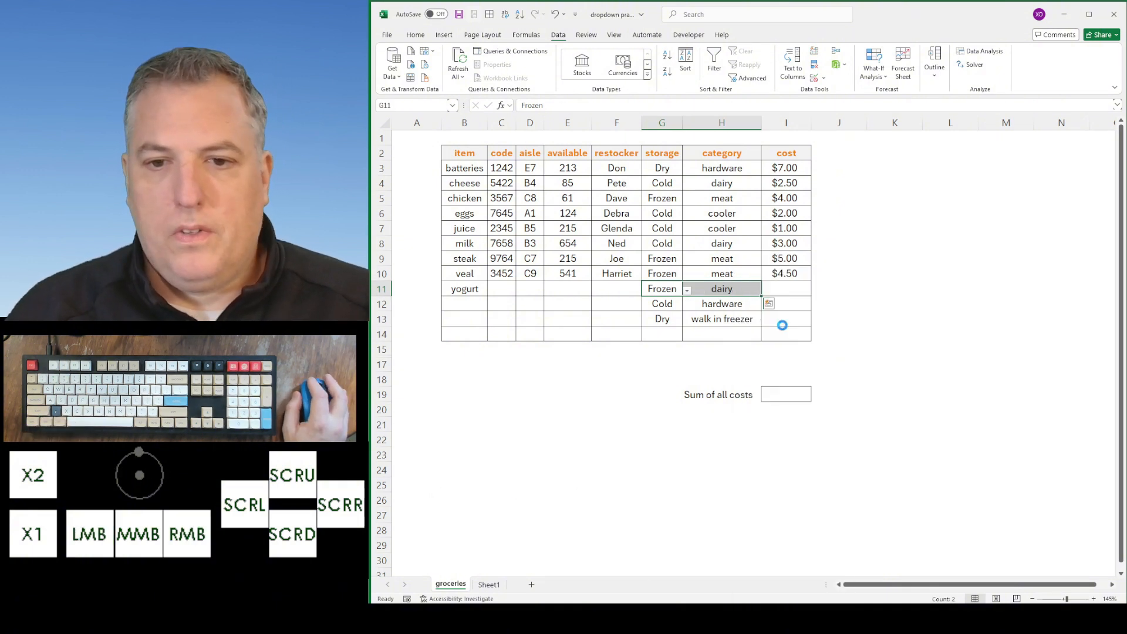
pyautogui.moveTo(662, 274); pyautogui.dragTo(712, 174)
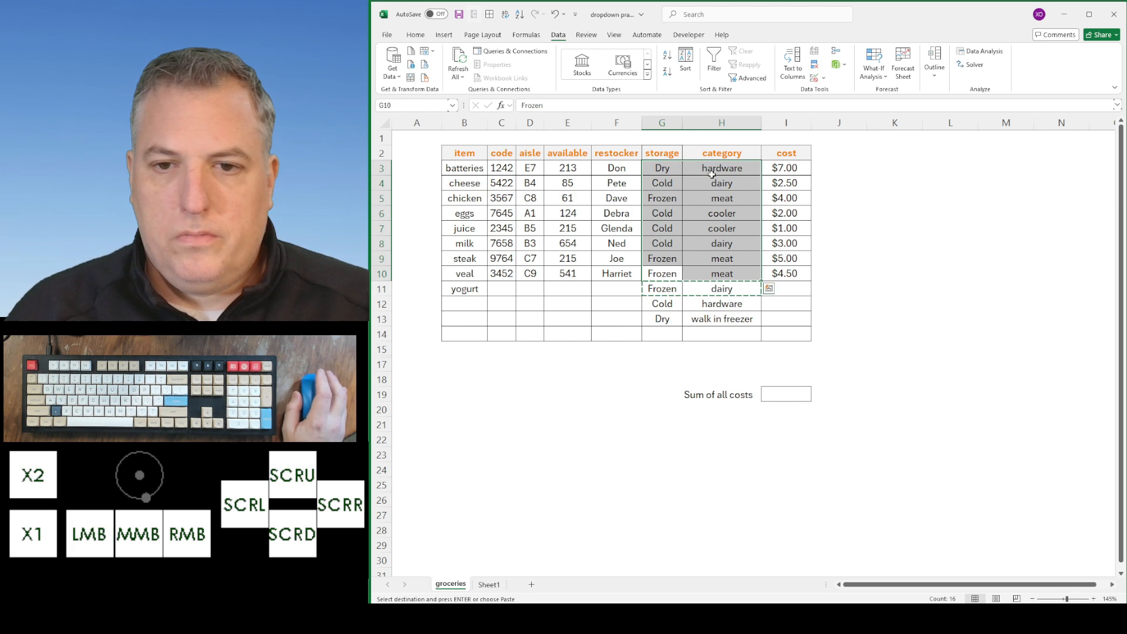
pyautogui.rightClick(712, 175)
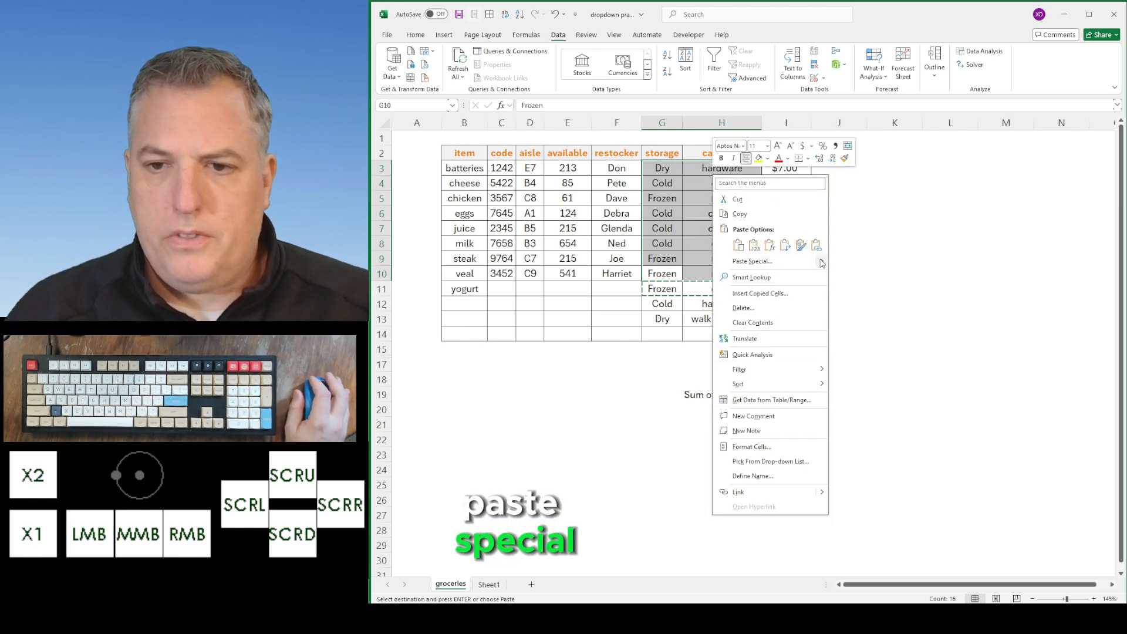
pyautogui.moveTo(792, 261)
pyautogui.click(861, 377)
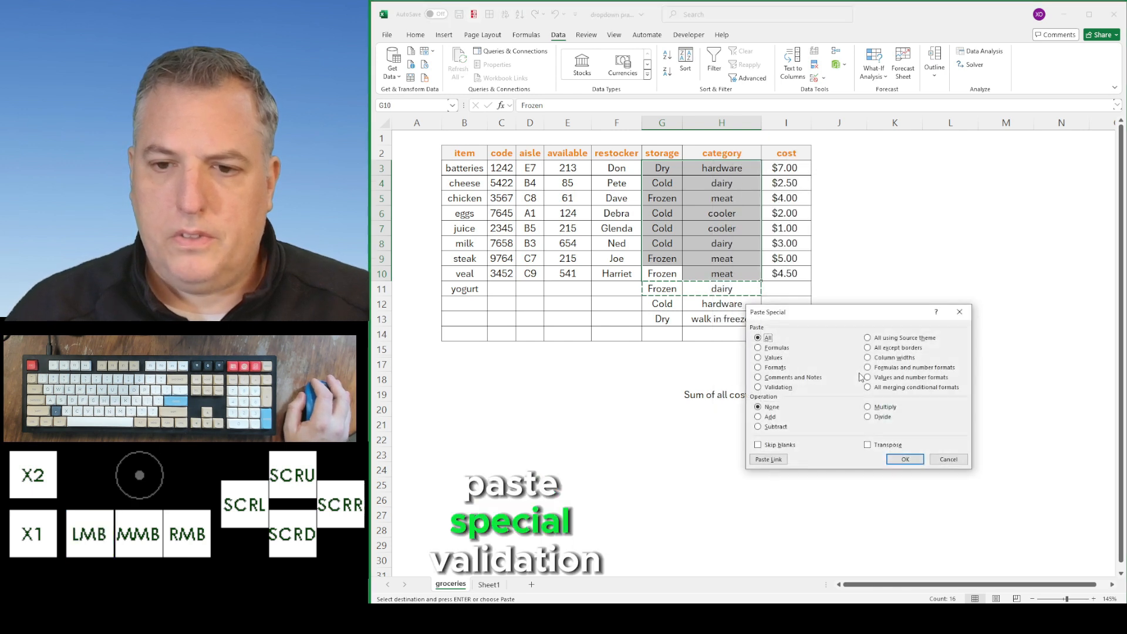
pyautogui.click(777, 387)
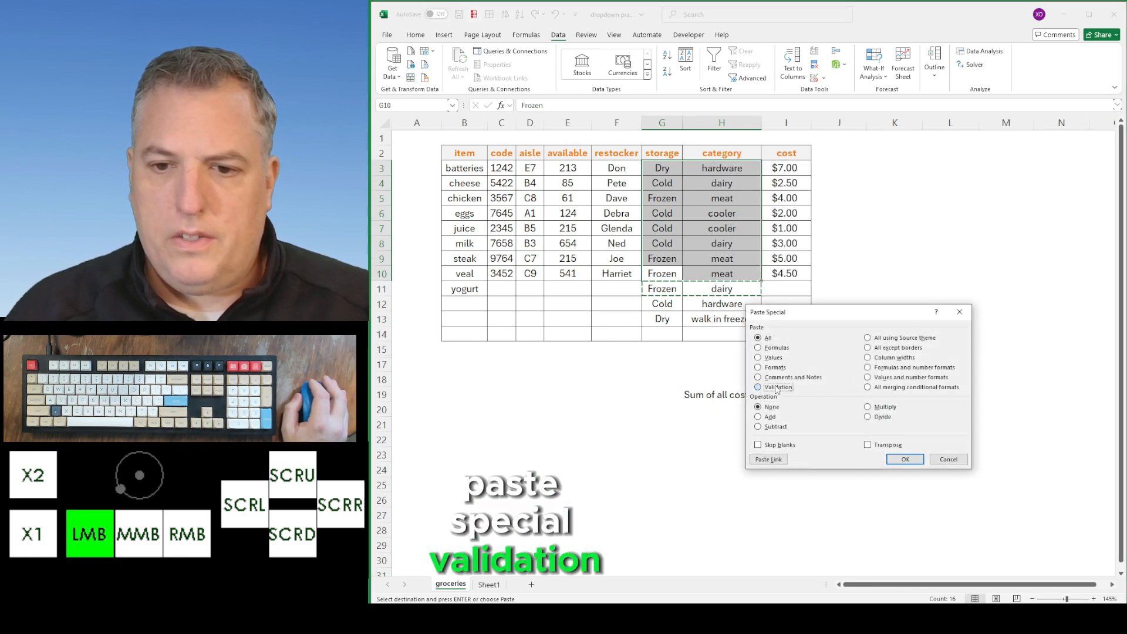
pyautogui.click(905, 459)
# Step: Examine the storage options offered in G4 and check other storage and category cells for dropdown lists
pyautogui.click(673, 182)
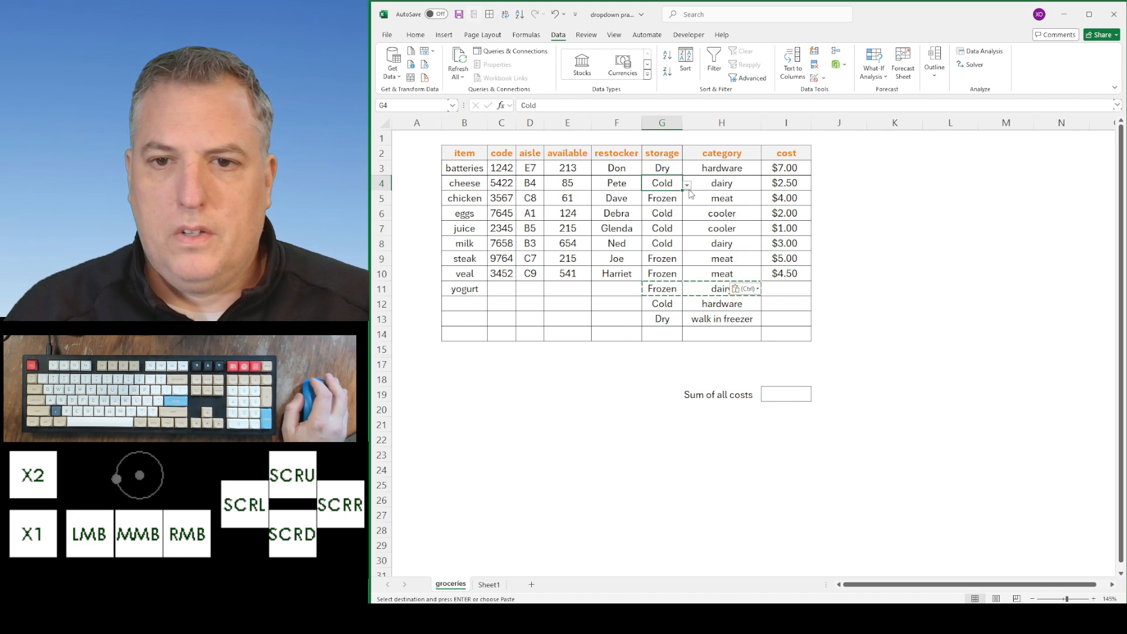
pyautogui.click(687, 187)
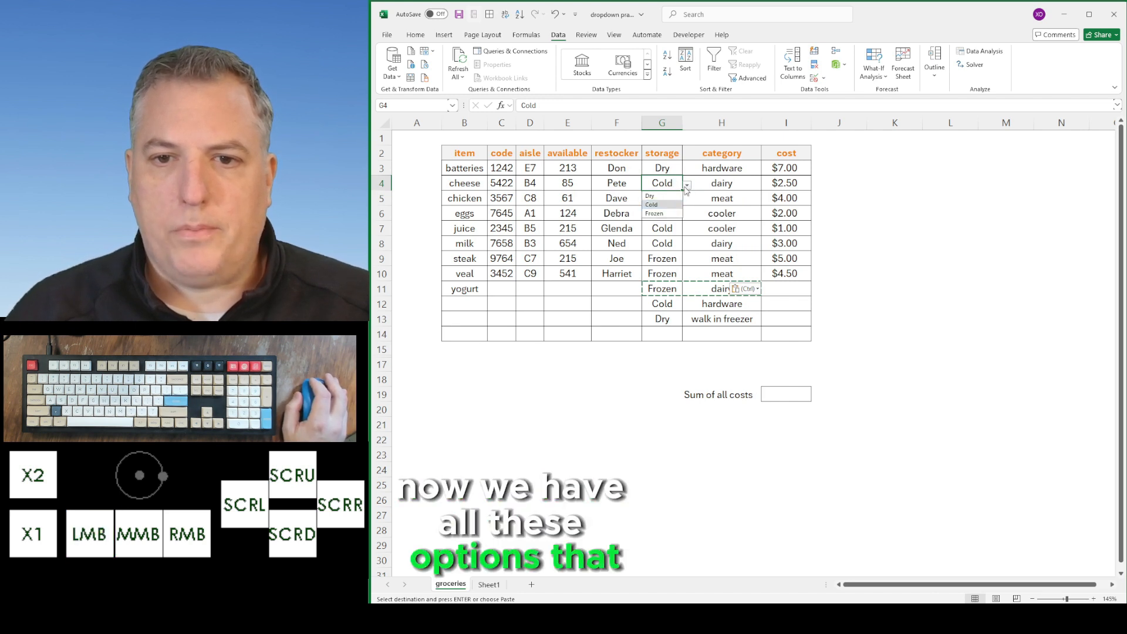
pyautogui.click(712, 184)
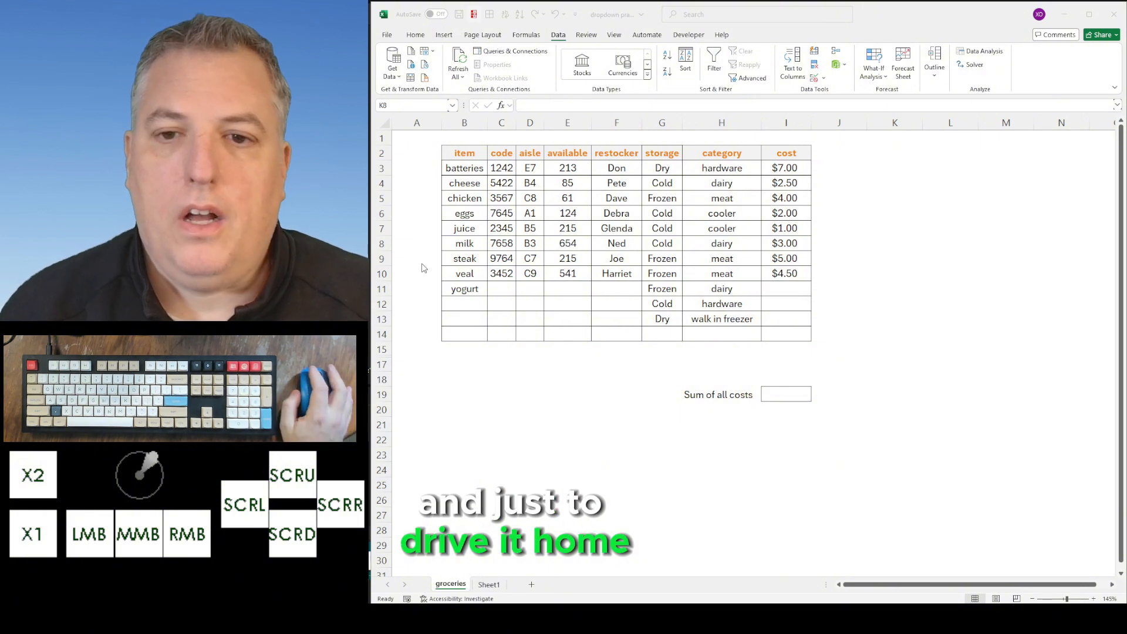
pyautogui.click(684, 198)
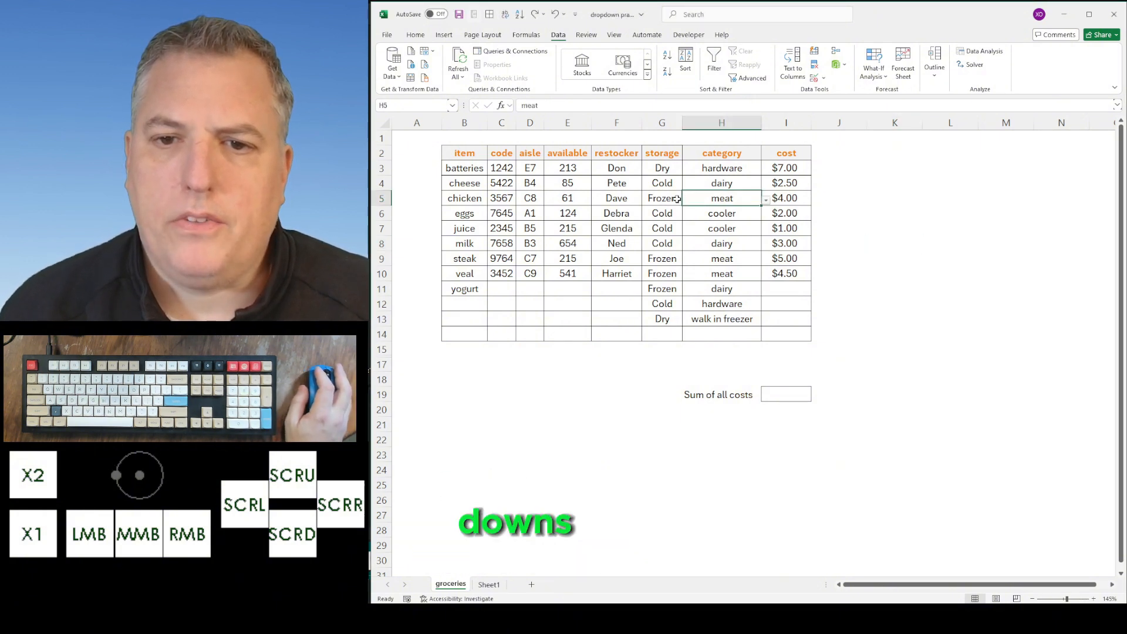
pyautogui.click(666, 229)
pyautogui.click(790, 232)
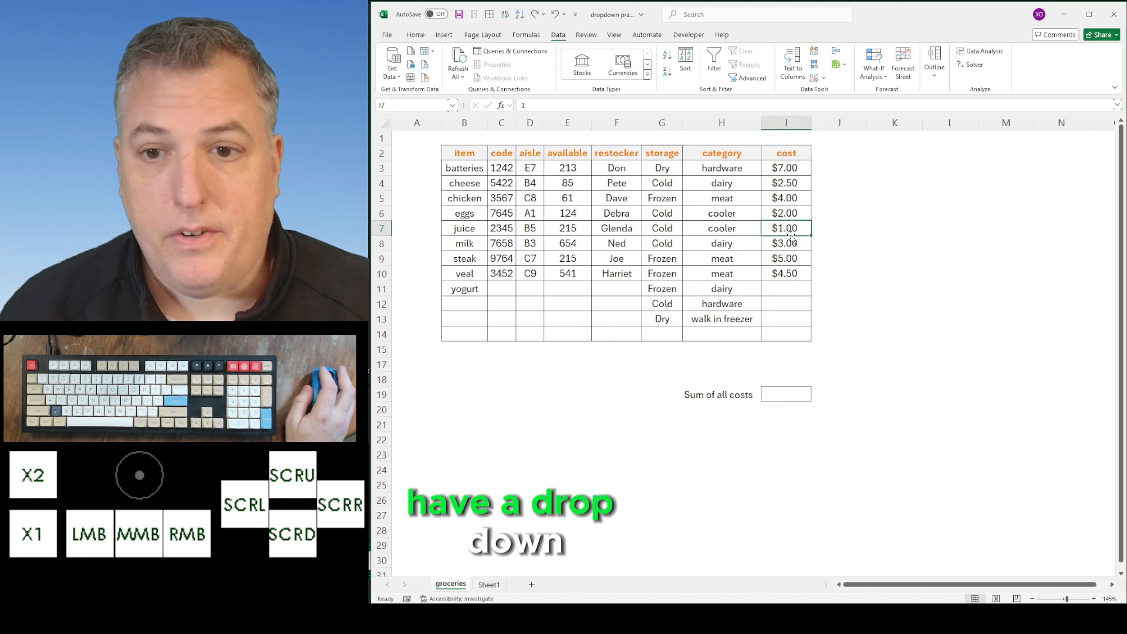
pyautogui.click(747, 257)
pyautogui.click(695, 294)
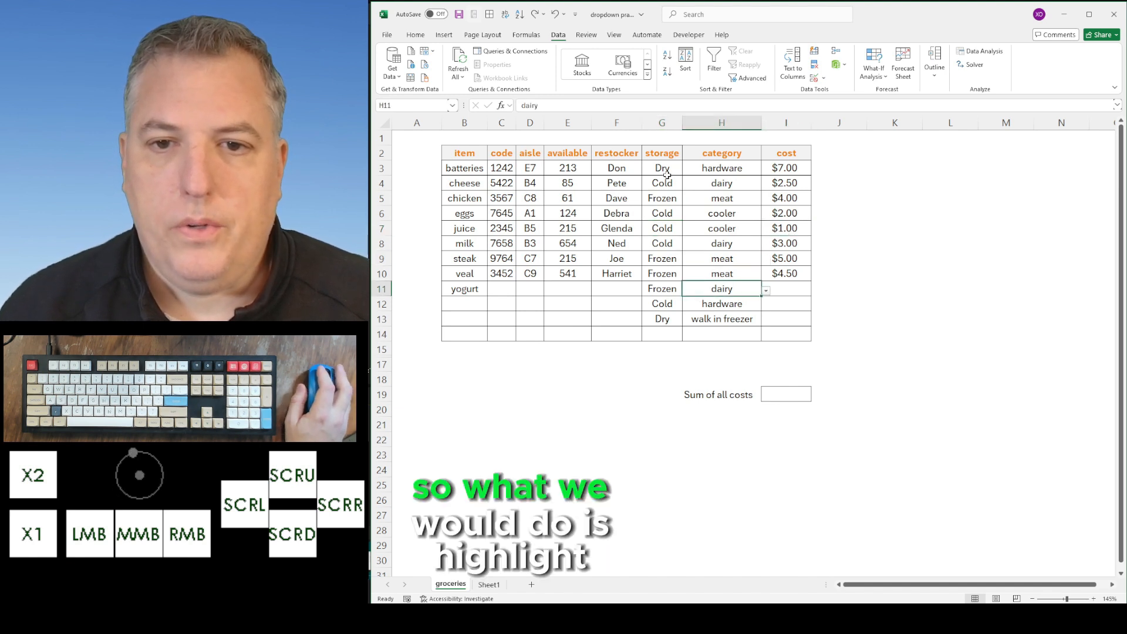
# Step: Erase the data validation from G3:H14 so that any value is allowed, and check several cells for dropdown lists
pyautogui.moveTo(667, 175); pyautogui.dragTo(743, 333)
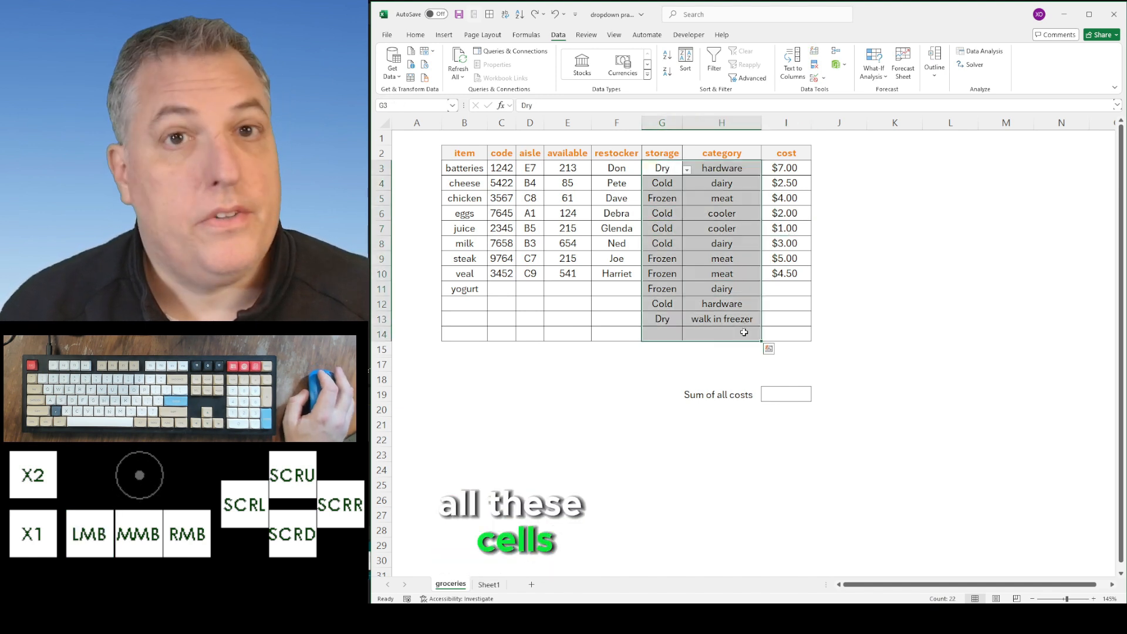
pyautogui.click(824, 79)
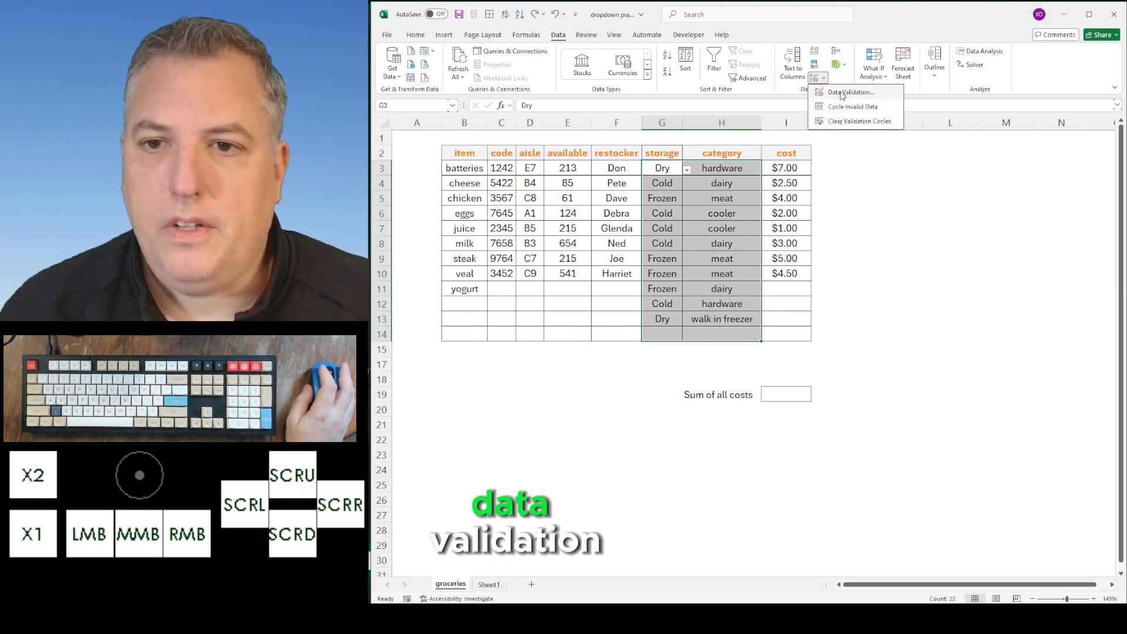
pyautogui.click(841, 92)
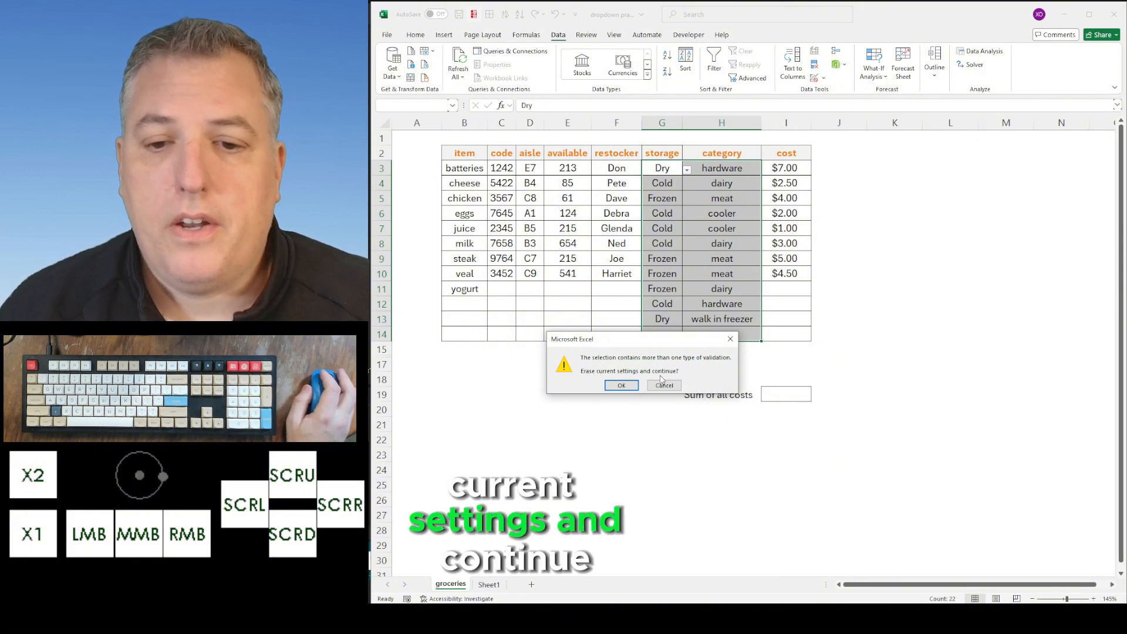
pyautogui.click(621, 385)
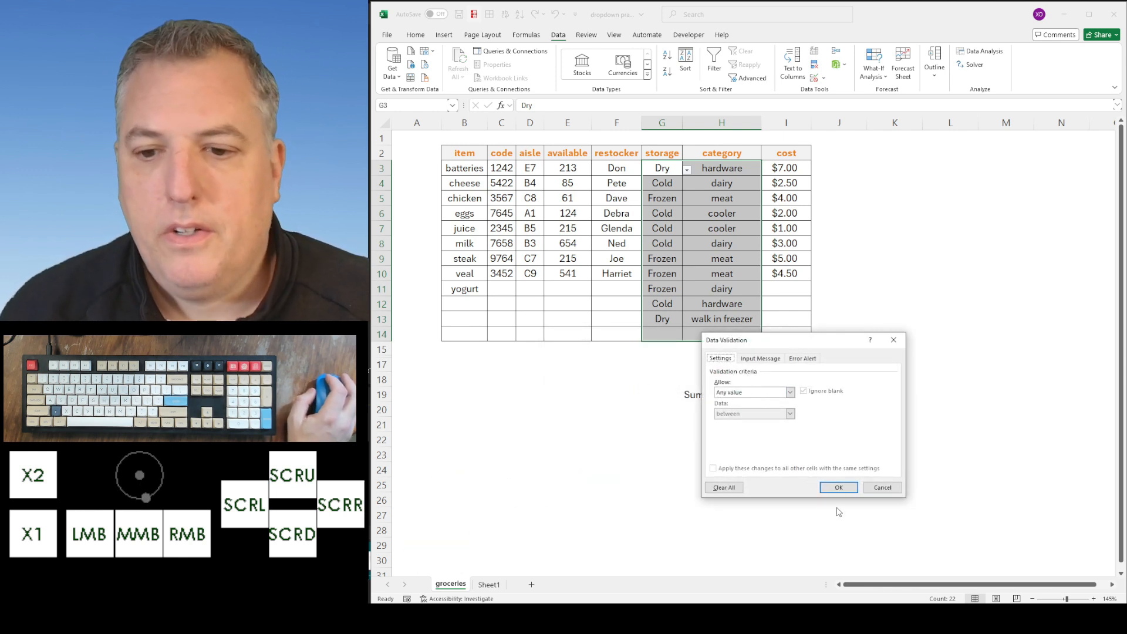
pyautogui.click(839, 487)
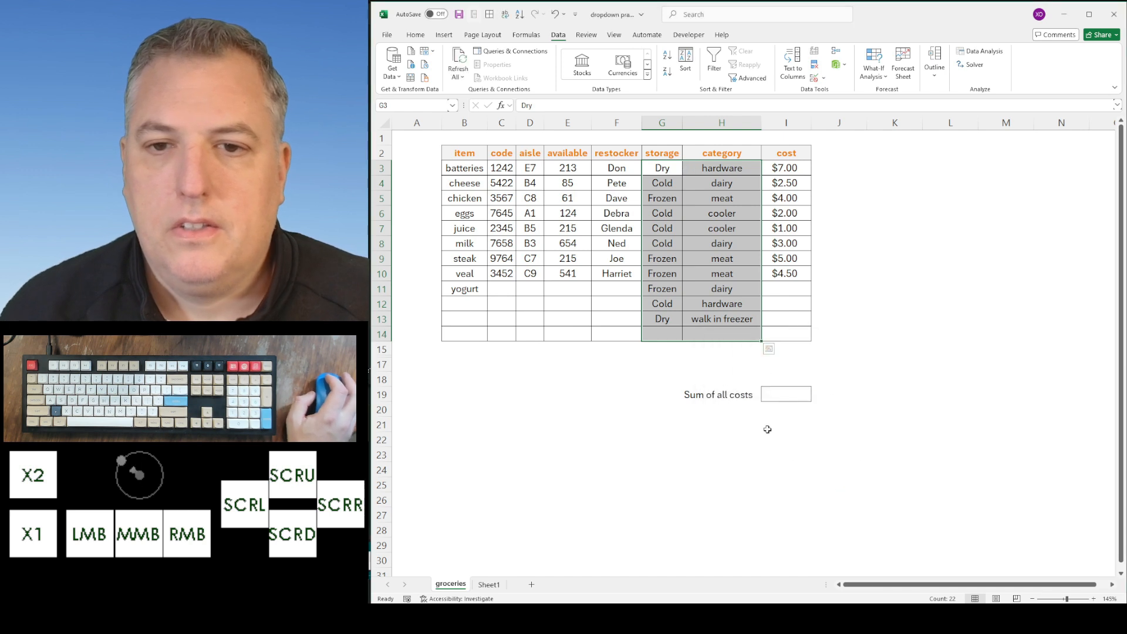
pyautogui.click(669, 214)
pyautogui.click(738, 203)
pyautogui.click(662, 186)
pyautogui.click(712, 259)
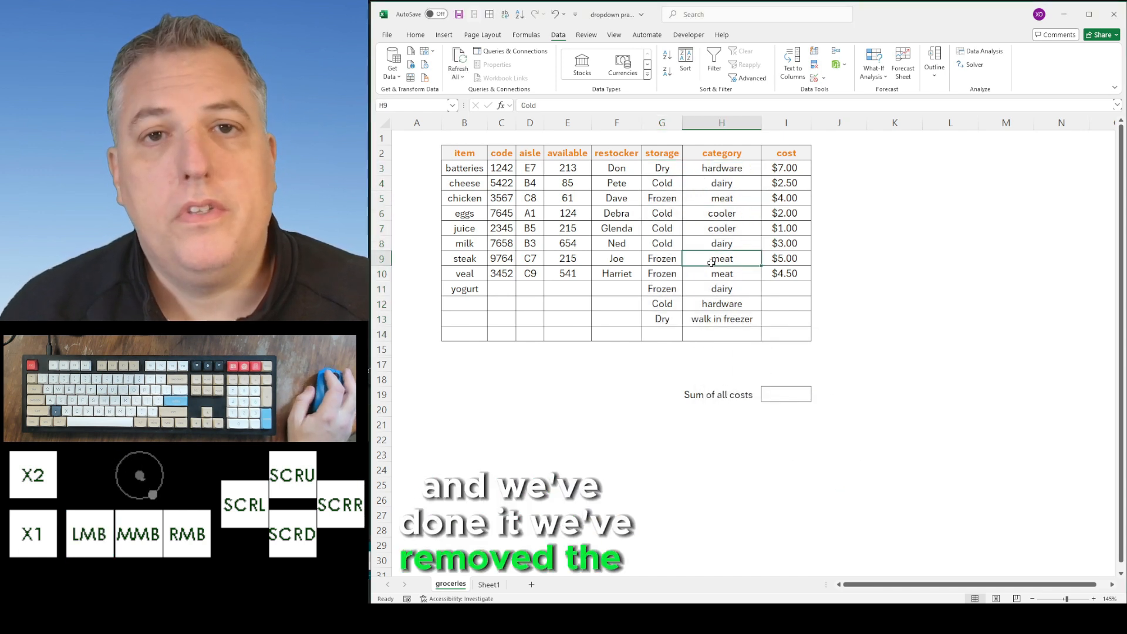